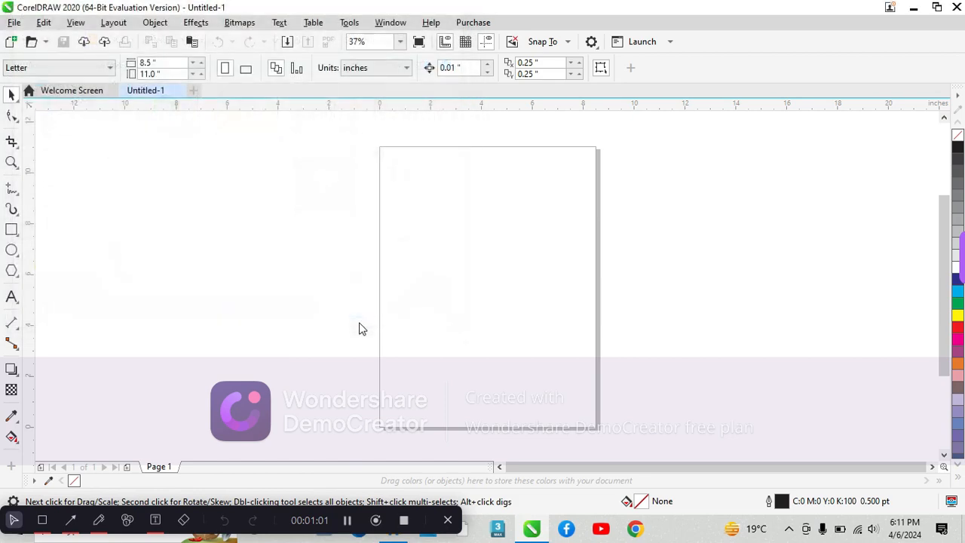
- Place the joice box image in the empty area beside the page at about 2.74 by 3.92 inches and lock it
{"action": "left_click", "coordinate": [166, 195]}
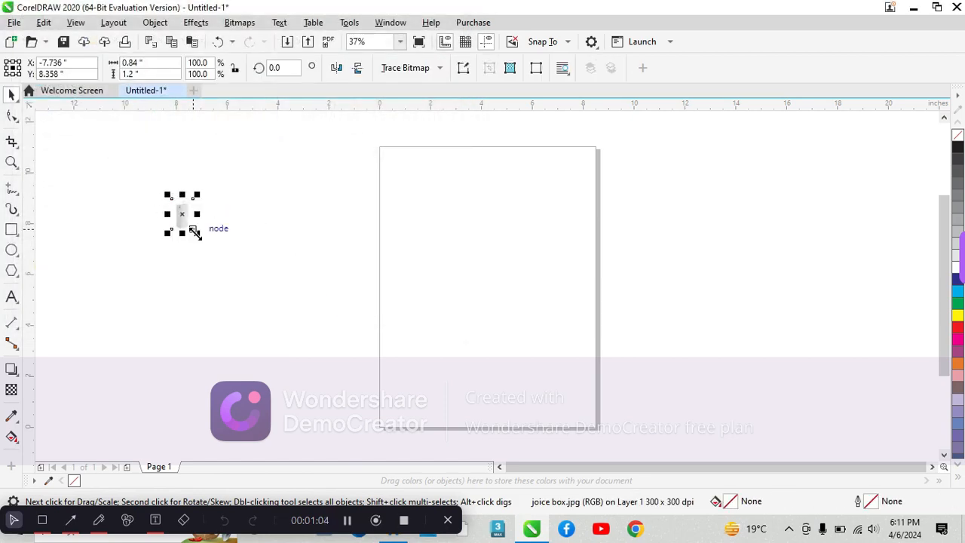
{"action": "left_click_drag", "start_coordinate": [195, 236], "coordinate": [288, 311]}
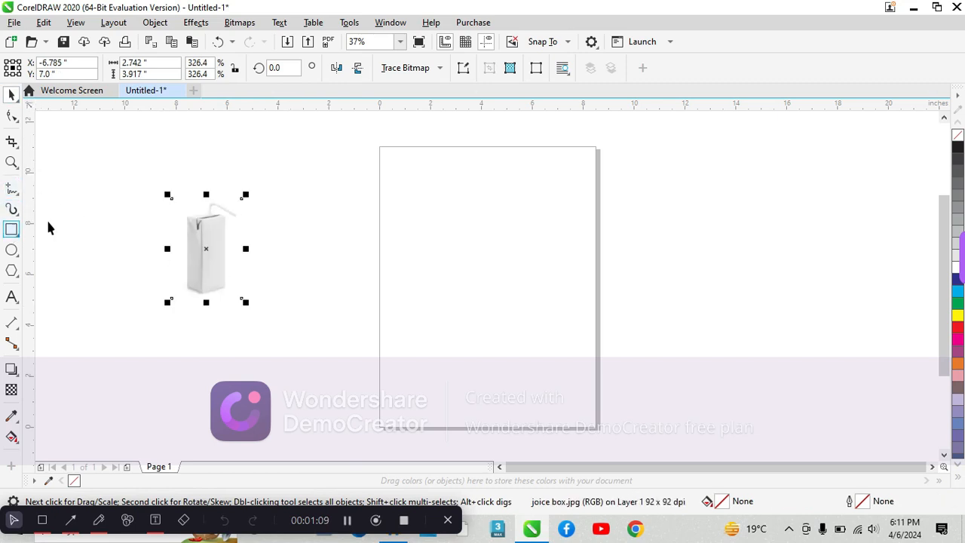
{"action": "right_click", "coordinate": [227, 250]}
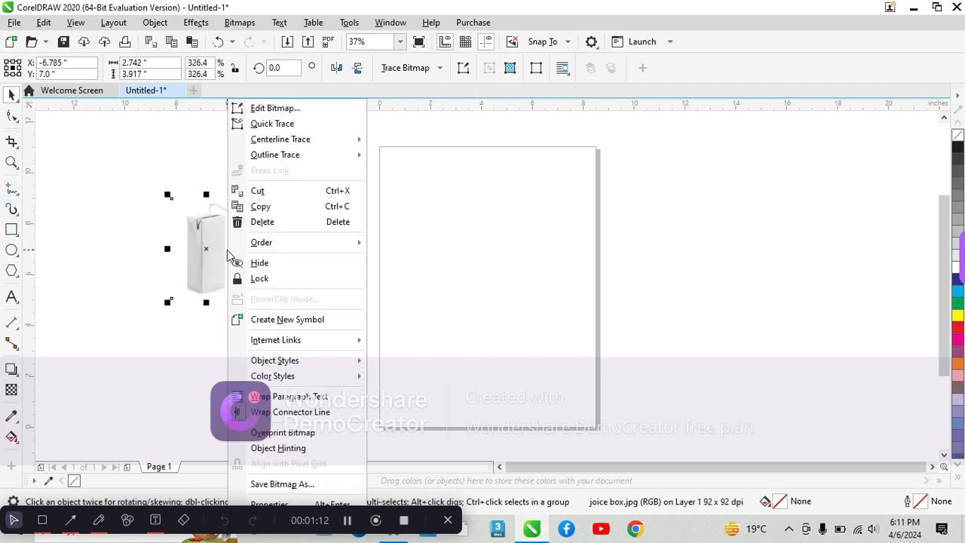
{"action": "left_click", "coordinate": [284, 278]}
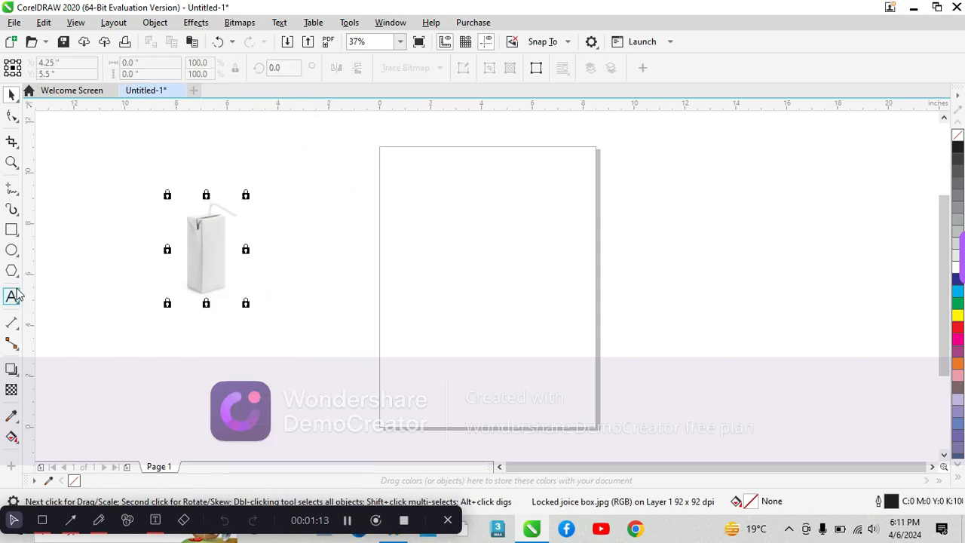
{"action": "left_click", "coordinate": [142, 295]}
- Draw a rectangle about 2.08 by 3.03 inches overlapping the carton's front face and convert it to curves
{"action": "left_click", "coordinate": [12, 230]}
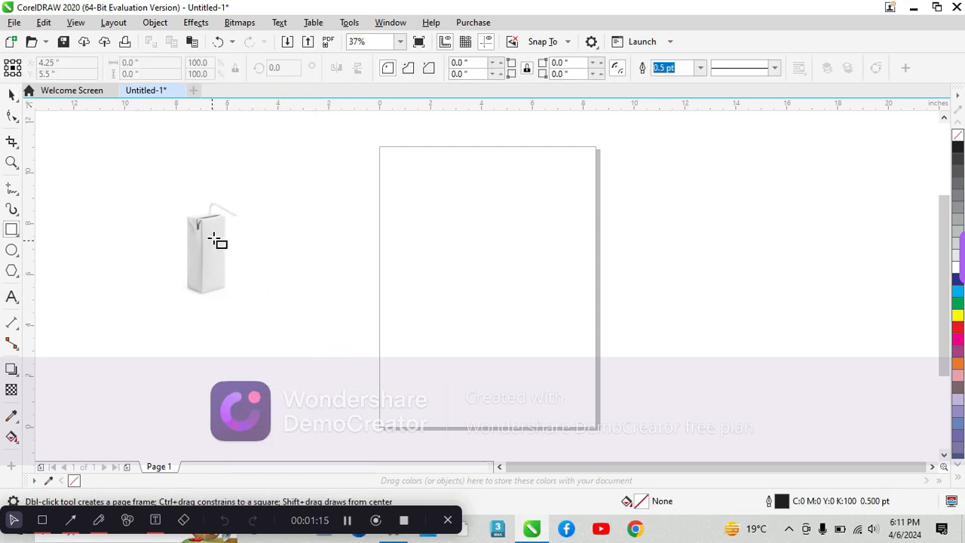
{"action": "left_click_drag", "start_coordinate": [209, 226], "coordinate": [263, 304]}
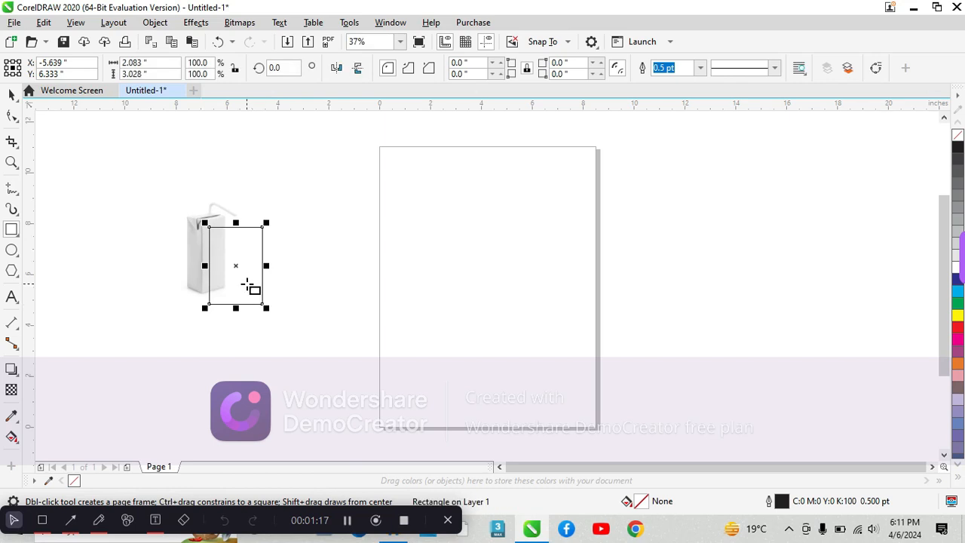
{"action": "key", "text": "ctrl+q"}
- Move the rectangle's four corner nodes onto the corners of the carton's wide front face
{"action": "key", "text": "F10"}
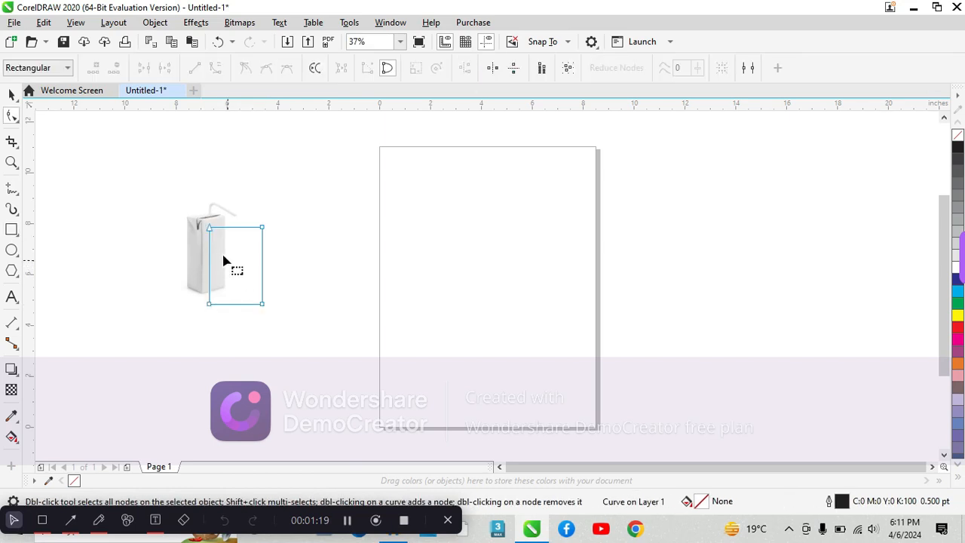
{"action": "left_click_drag", "start_coordinate": [210, 231], "coordinate": [203, 224]}
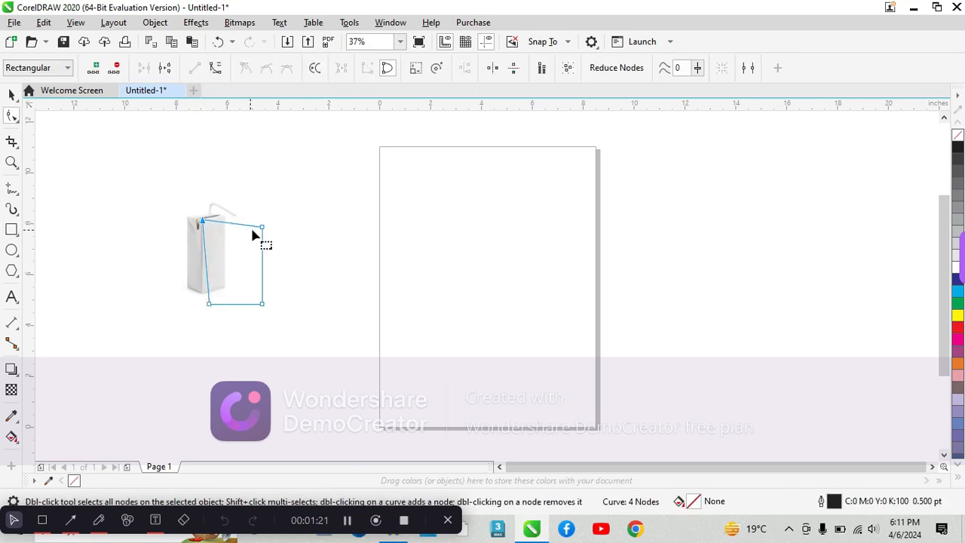
{"action": "left_click_drag", "start_coordinate": [261, 229], "coordinate": [229, 220]}
{"action": "left_click_drag", "start_coordinate": [210, 304], "coordinate": [201, 294]}
{"action": "left_click_drag", "start_coordinate": [263, 305], "coordinate": [224, 291]}
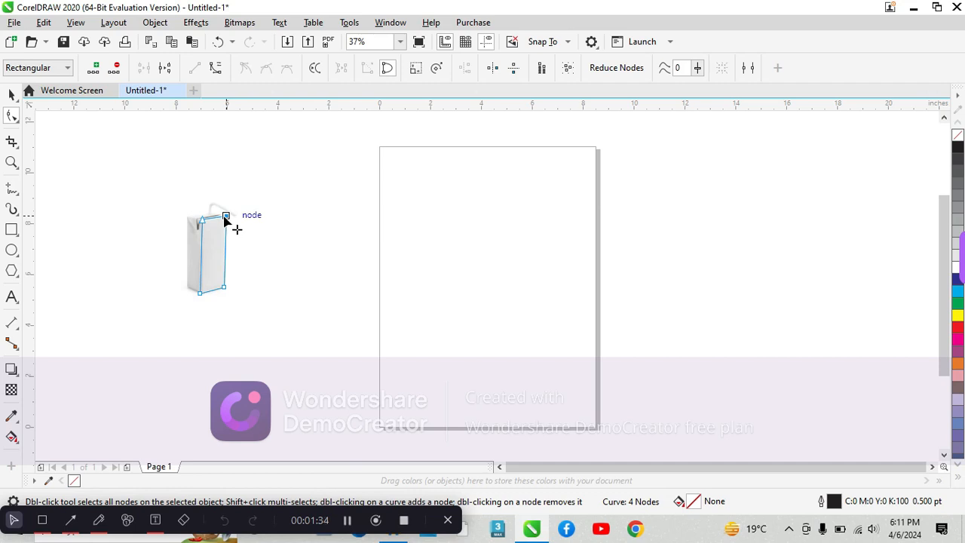
{"action": "left_click_drag", "start_coordinate": [224, 218], "coordinate": [224, 218]}
{"action": "left_click", "coordinate": [147, 265]}
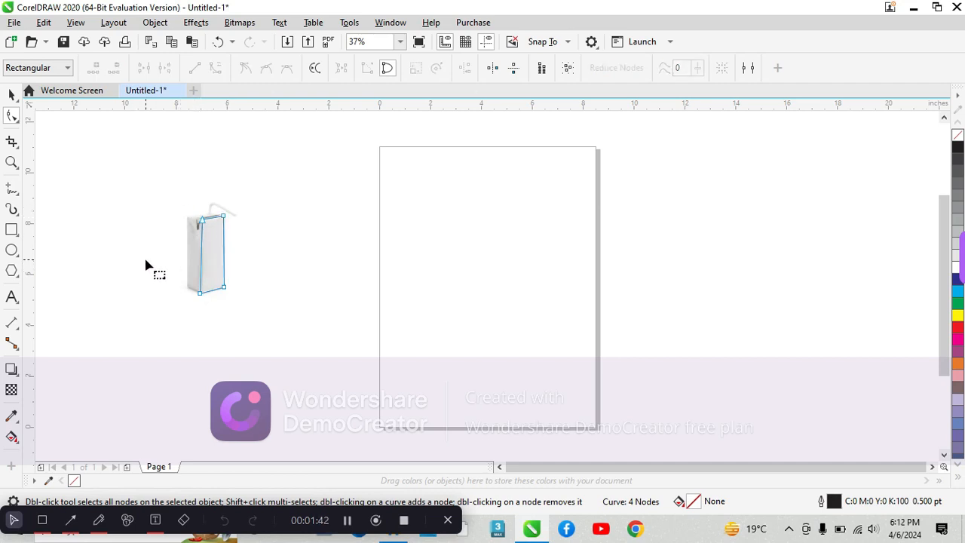
{"action": "left_click", "coordinate": [11, 228]}
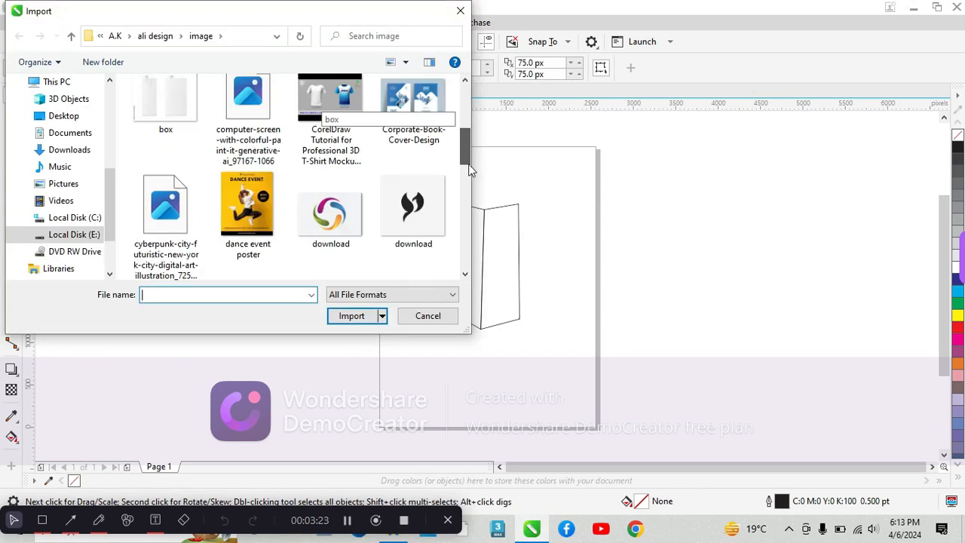
- Import the lemon image, place it just outside the page's right edge and enlarge it to about a third of the page width
{"action": "left_click_drag", "start_coordinate": [465, 113], "coordinate": [464, 248]}
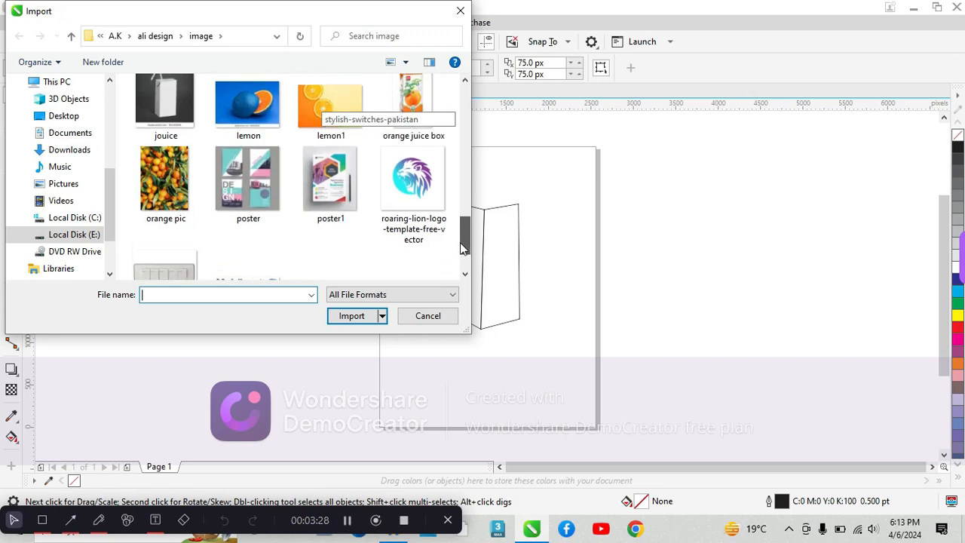
{"action": "scroll", "coordinate": [226, 188], "scroll_direction": "up", "scroll_amount": 2}
{"action": "left_click", "coordinate": [219, 189]}
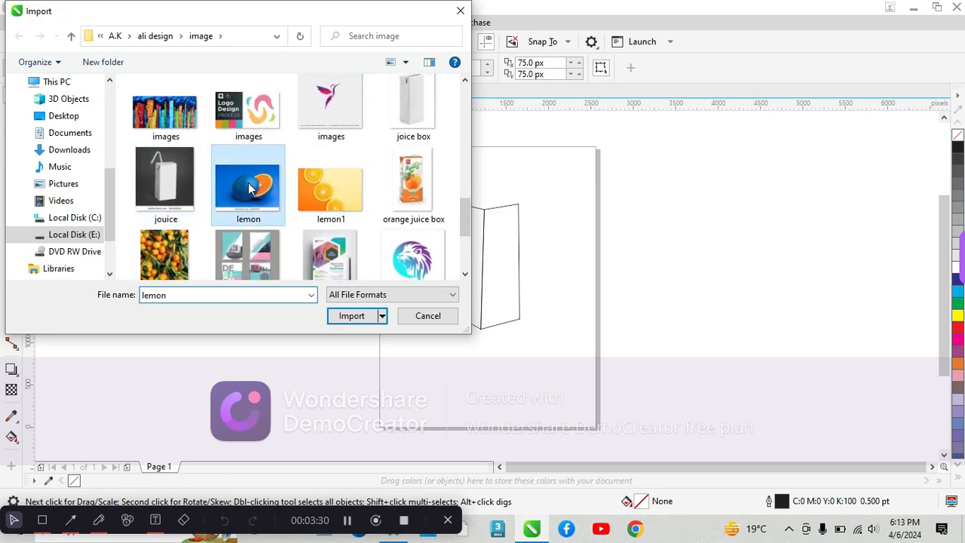
{"action": "left_click", "coordinate": [367, 320]}
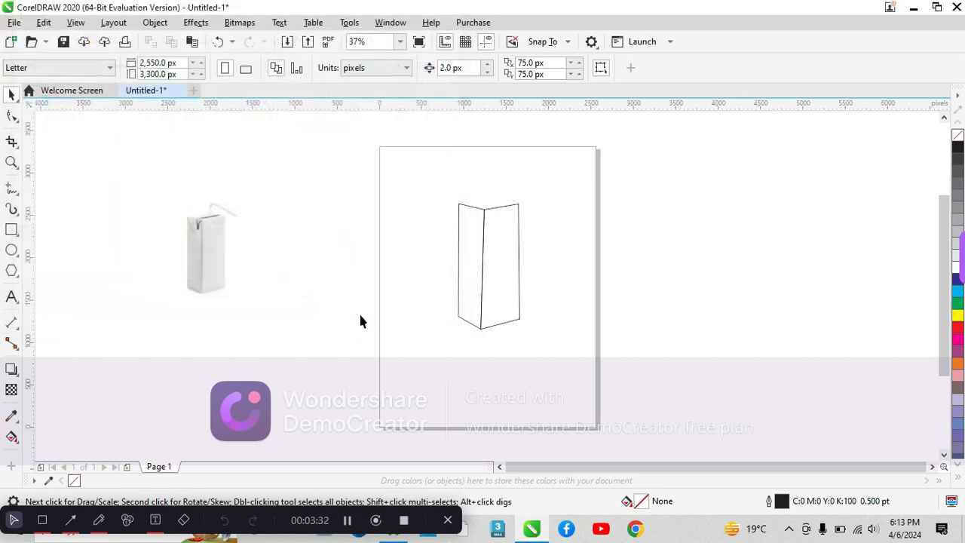
{"action": "left_click", "coordinate": [617, 227]}
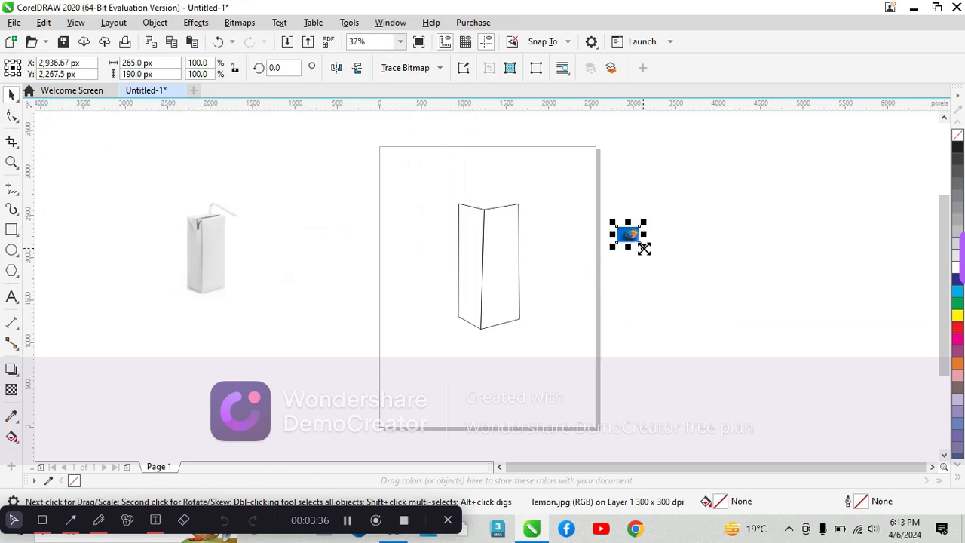
{"action": "left_click_drag", "start_coordinate": [644, 248], "coordinate": [694, 353]}
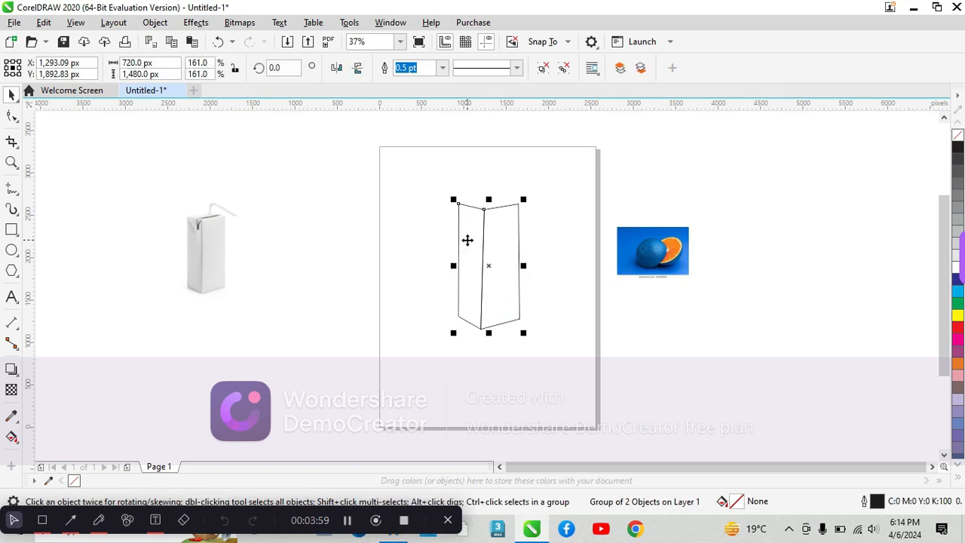
- Ungroup the two-panel carton outline and delete its narrow left panel
{"action": "left_click", "coordinate": [467, 245]}
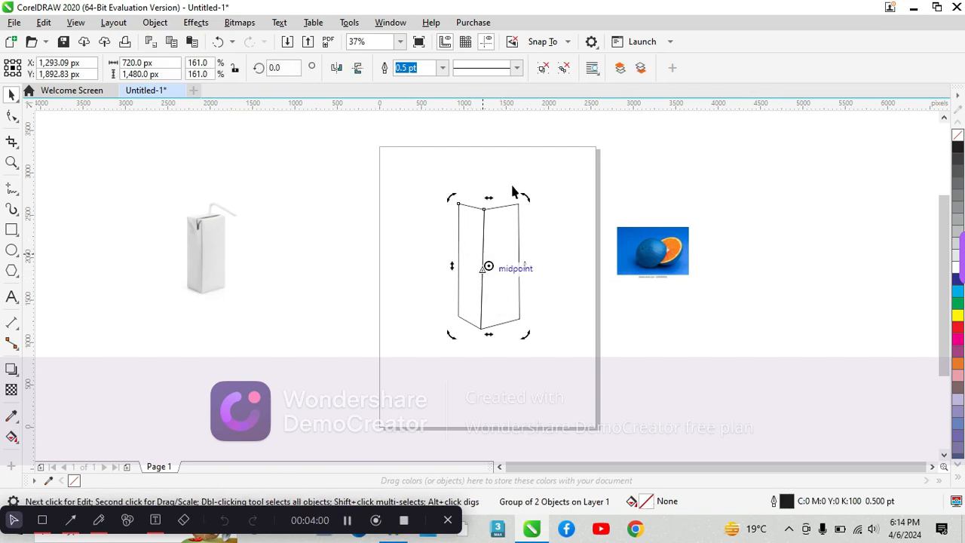
{"action": "left_click", "coordinate": [564, 68]}
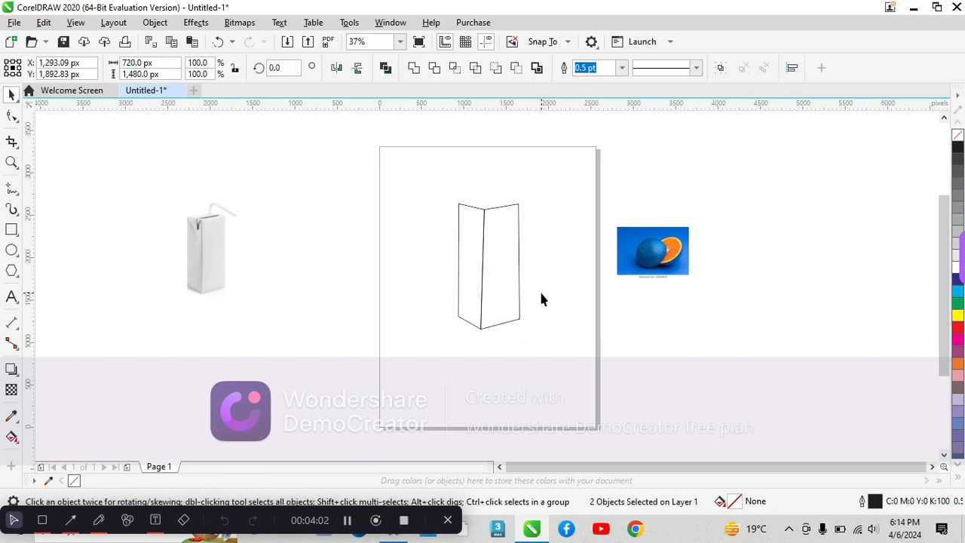
{"action": "left_click", "coordinate": [540, 289]}
{"action": "left_click", "coordinate": [469, 275]}
{"action": "key", "text": "Delete"}
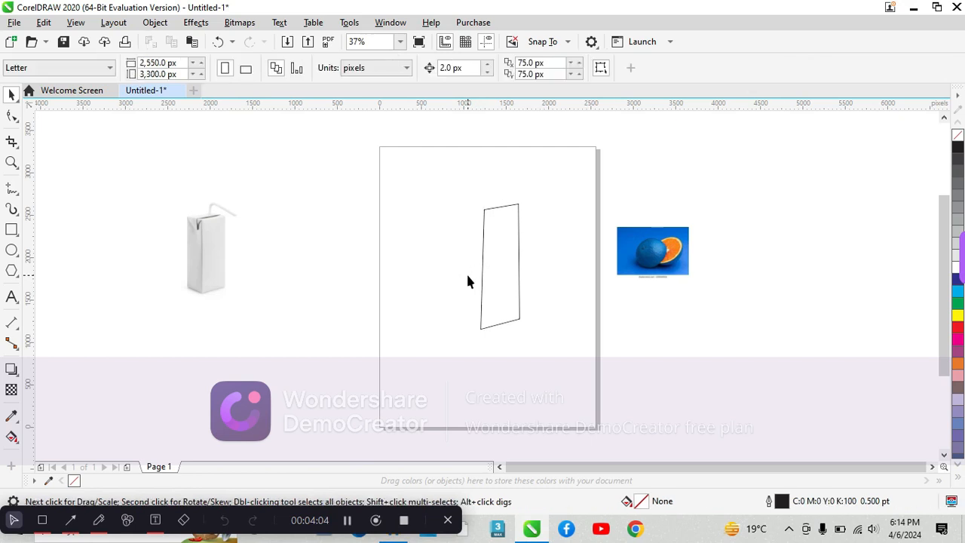
- Widen the remaining panel outline by moving its two left corner nodes outward
{"action": "double_click", "coordinate": [506, 259]}
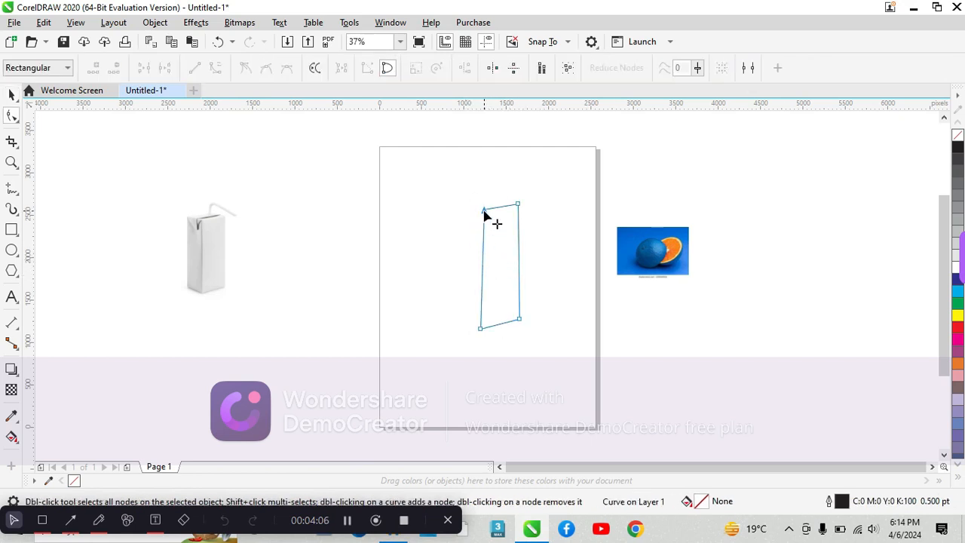
{"action": "left_click_drag", "start_coordinate": [486, 209], "coordinate": [468, 213]}
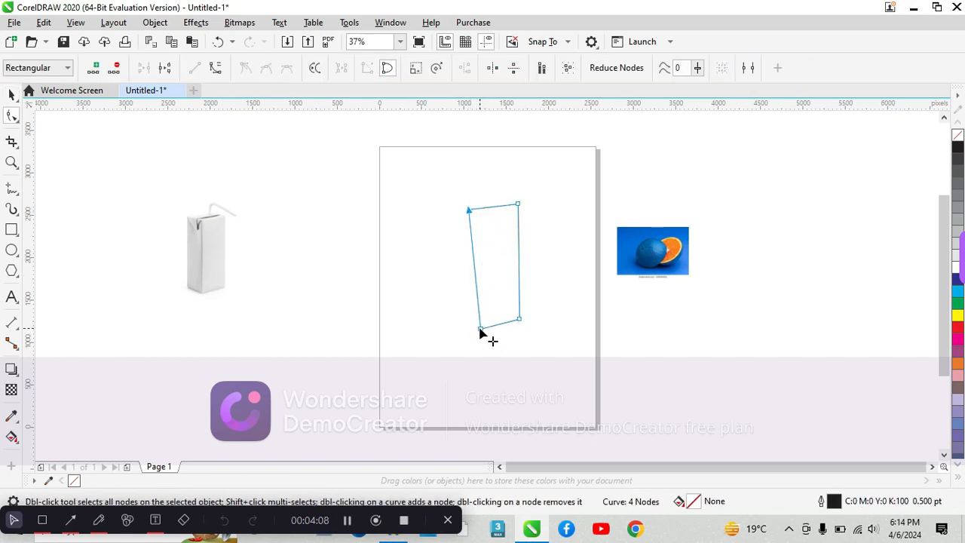
{"action": "left_click_drag", "start_coordinate": [480, 332], "coordinate": [466, 329]}
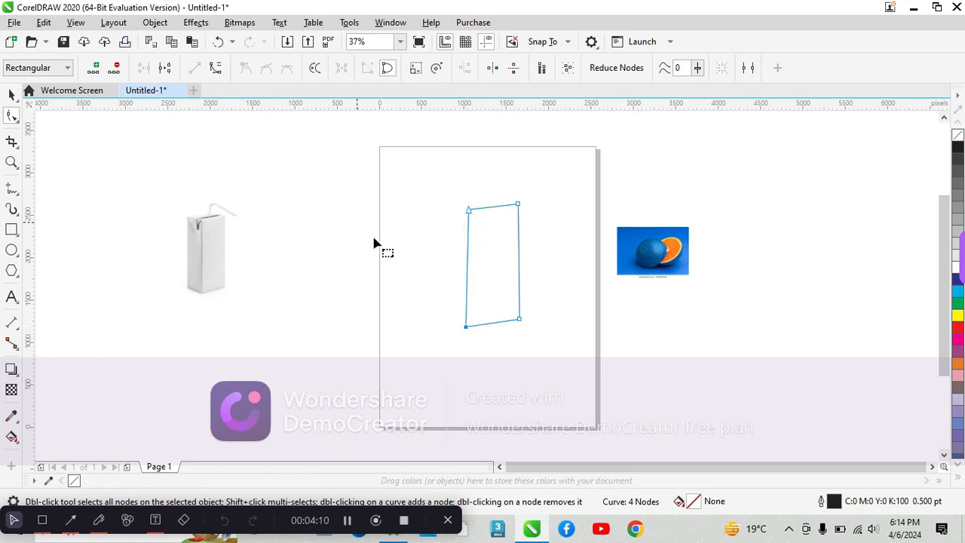
{"action": "left_click", "coordinate": [12, 94]}
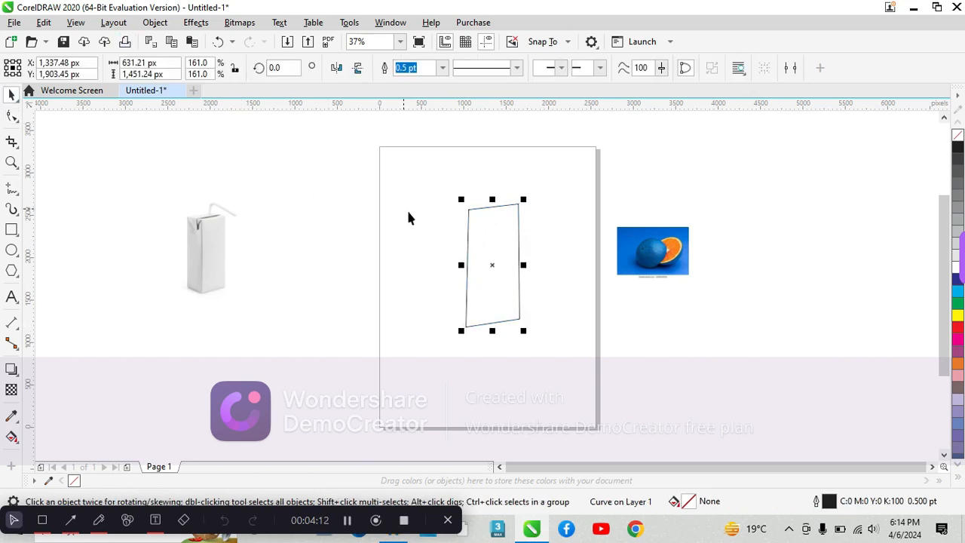
{"action": "left_click", "coordinate": [436, 240]}
- Set the panel outline's size to 720 px wide and 1,480 px high
{"action": "left_click", "coordinate": [510, 239]}
{"action": "left_click", "coordinate": [169, 65]}
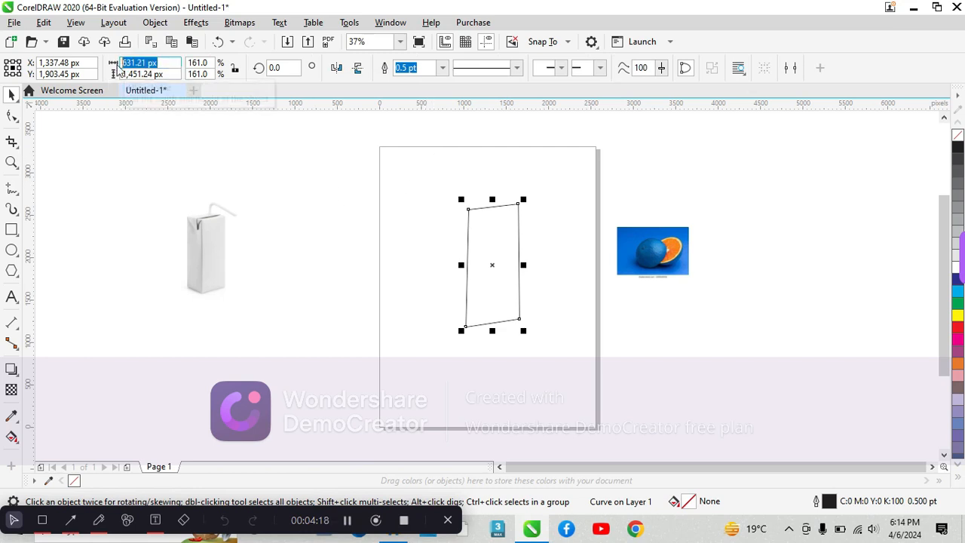
{"action": "left_click", "coordinate": [119, 67]}
{"action": "type", "text": "780"}
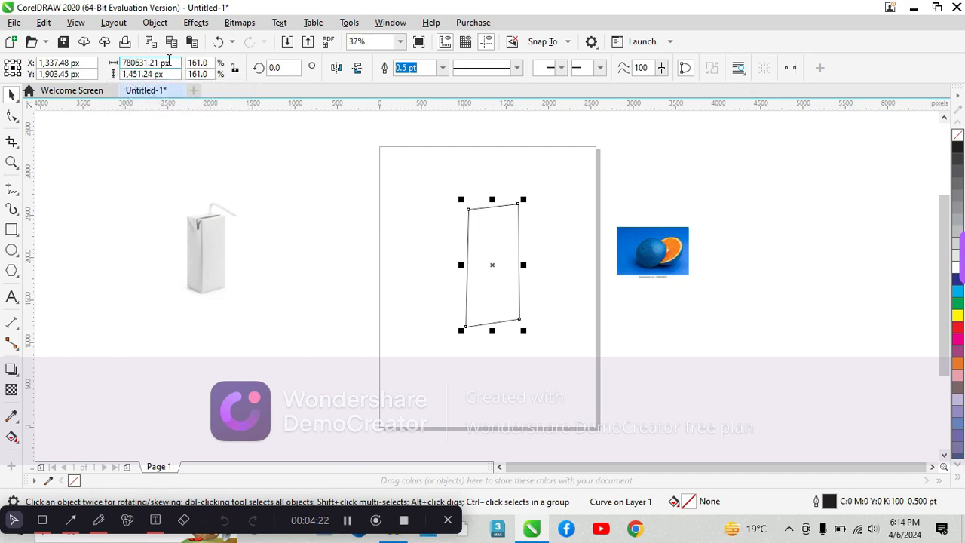
{"action": "left_click_drag", "start_coordinate": [169, 62], "coordinate": [112, 63]}
{"action": "type", "text": "720"}
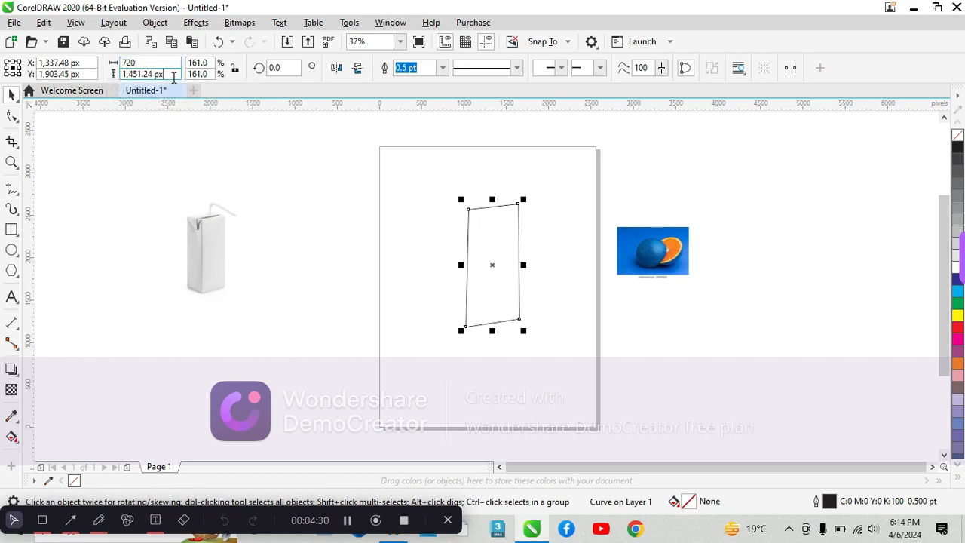
{"action": "key", "text": "Tab"}
{"action": "type", "text": "1"}
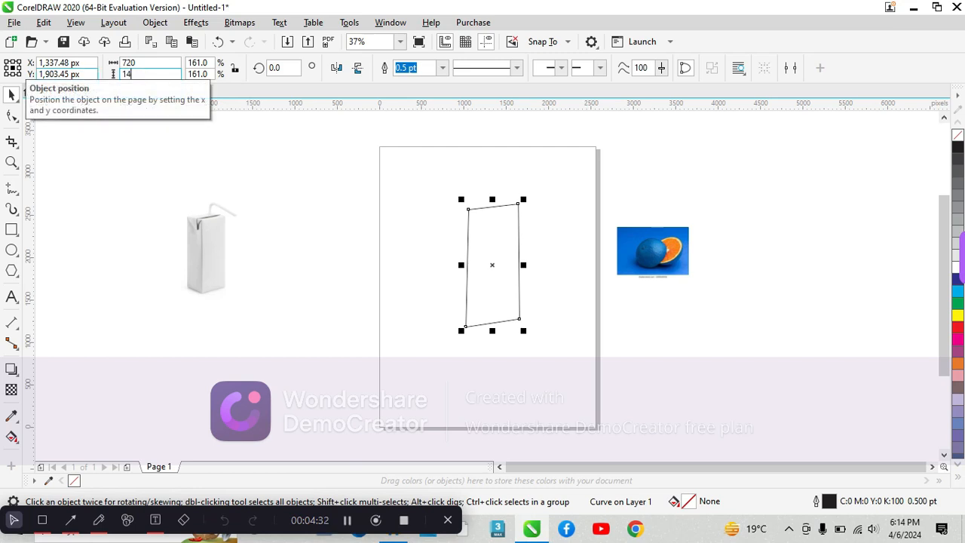
{"action": "key", "text": "Return"}
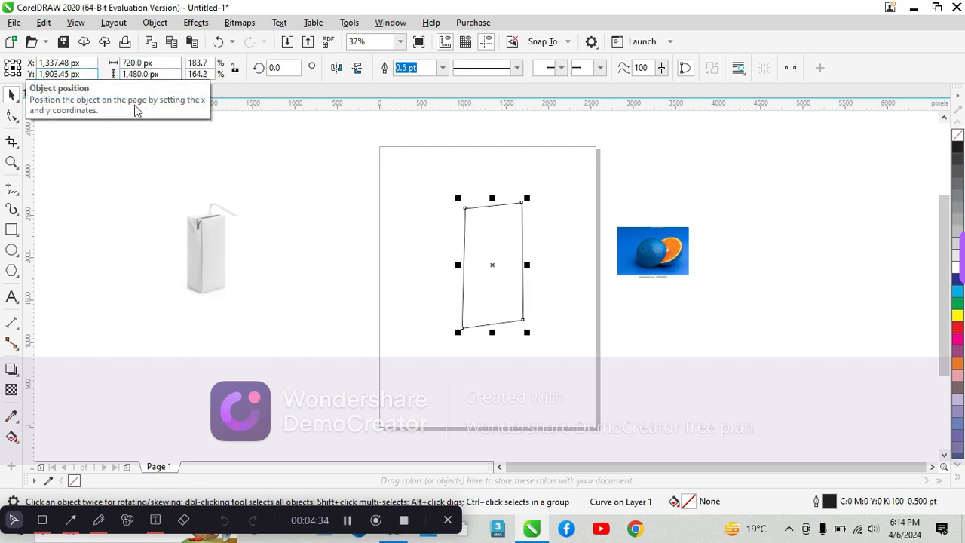
- Level the panel's top and bottom edges by moving its two left corner nodes nearly in line with the right ones
{"action": "key", "text": "F10"}
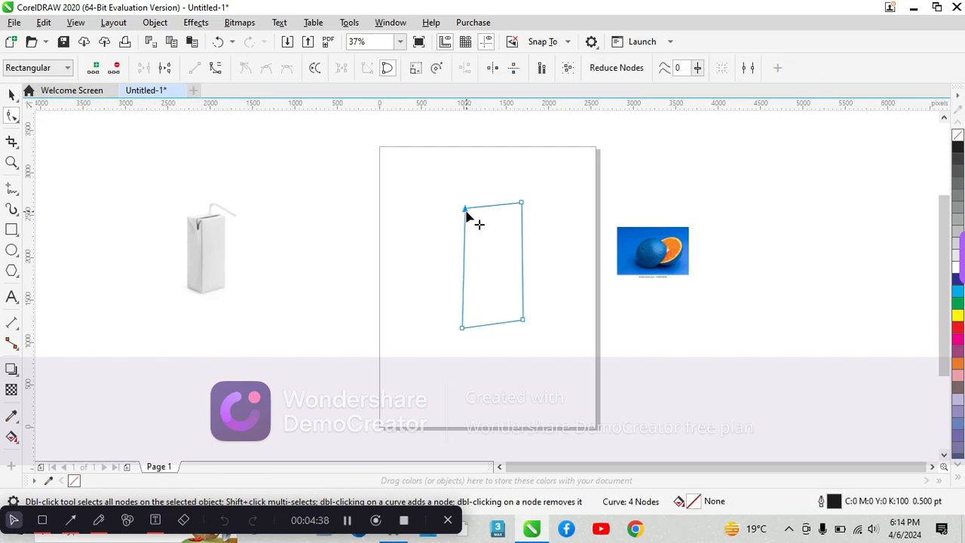
{"action": "left_click_drag", "start_coordinate": [466, 210], "coordinate": [465, 205]}
{"action": "left_click_drag", "start_coordinate": [463, 330], "coordinate": [463, 330]}
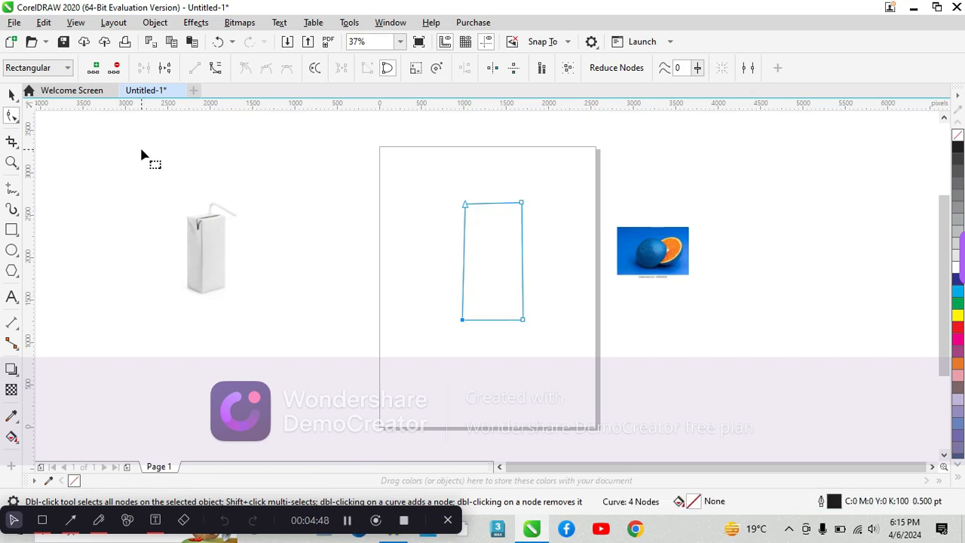
{"action": "left_click", "coordinate": [11, 93]}
{"action": "left_click", "coordinate": [532, 365]}
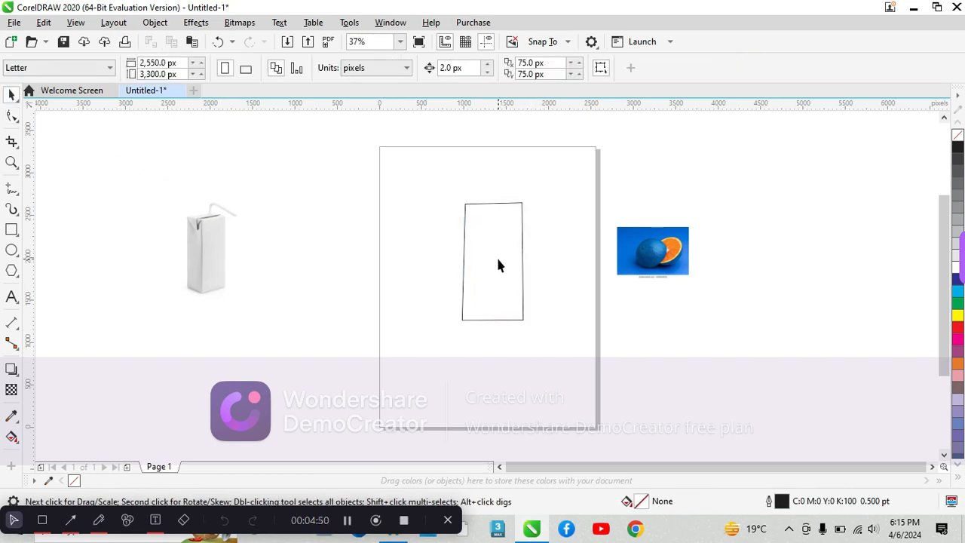
- Lock the panel outline in place on the page
{"action": "right_click", "coordinate": [497, 256]}
{"action": "key", "text": "Escape"}
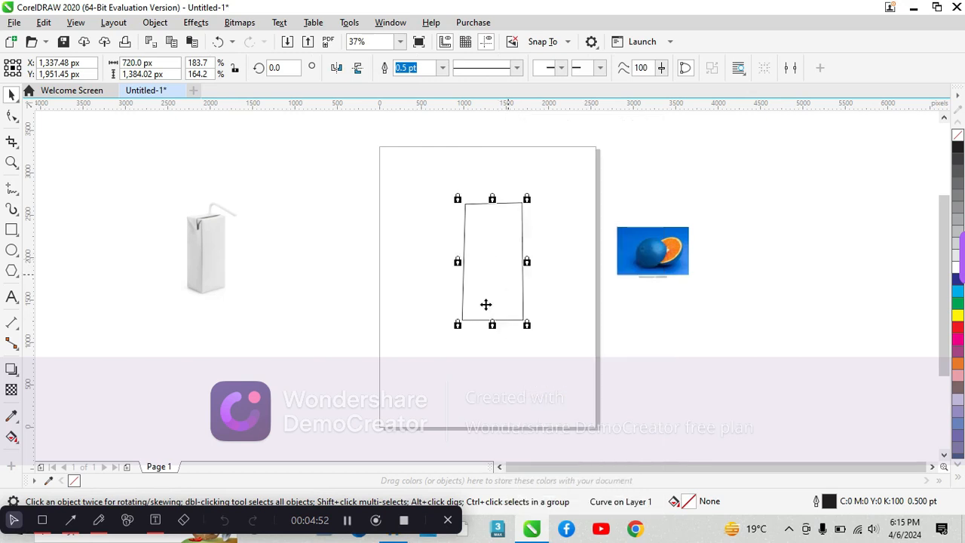
{"action": "left_click", "coordinate": [524, 324]}
- Draw an ellipse about 271 px wide and 233 px high in the lower half of the panel outline
{"action": "key", "text": "z"}
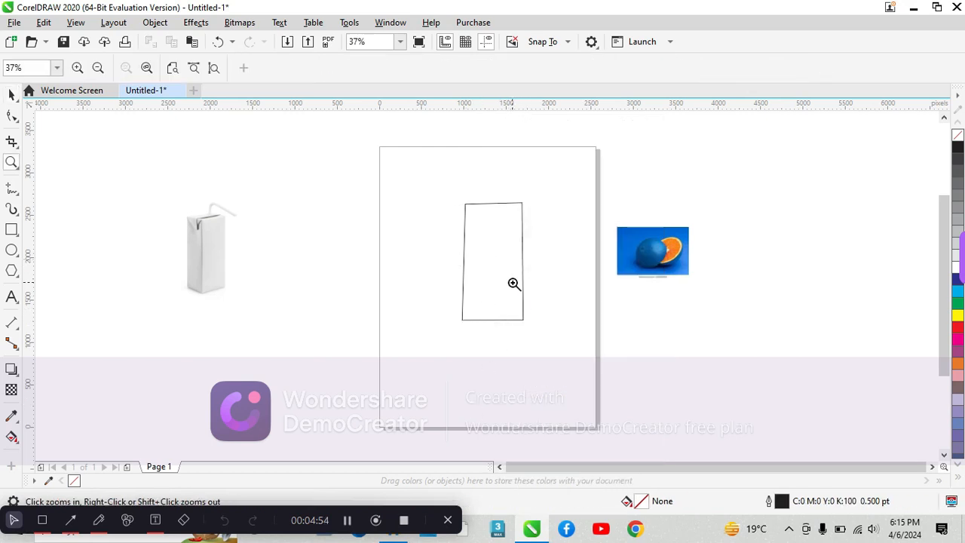
{"action": "left_click", "coordinate": [514, 283]}
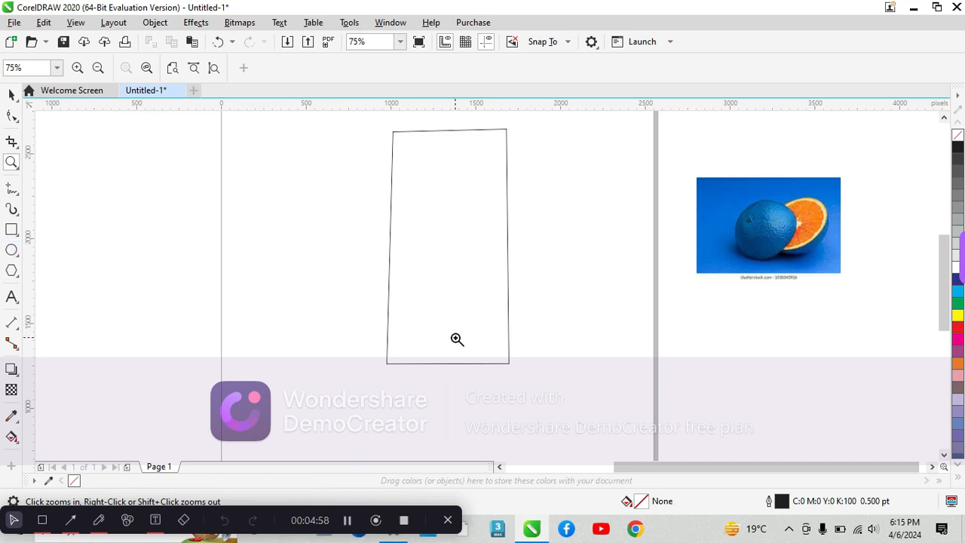
{"action": "left_click", "coordinate": [14, 94]}
{"action": "left_click", "coordinate": [12, 255]}
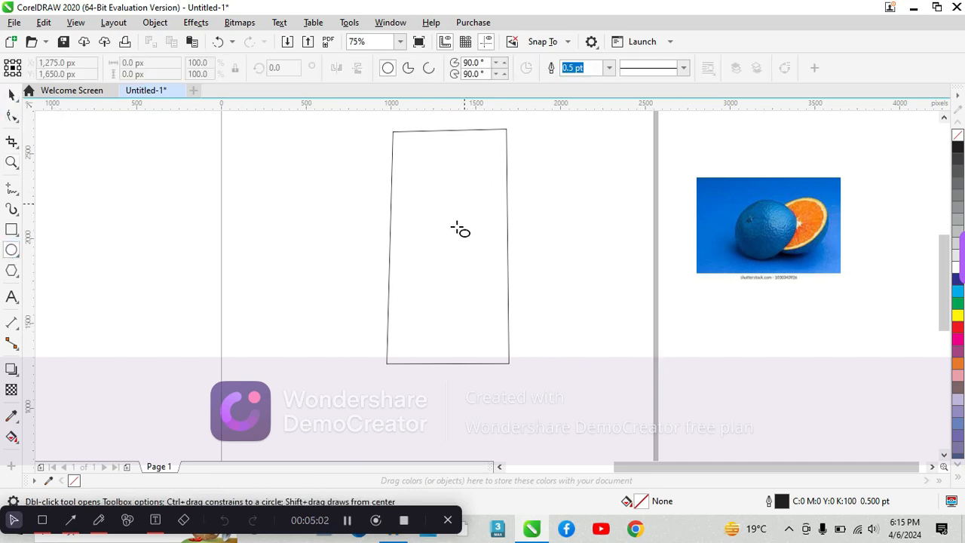
{"action": "left_click_drag", "start_coordinate": [417, 254], "coordinate": [463, 293]}
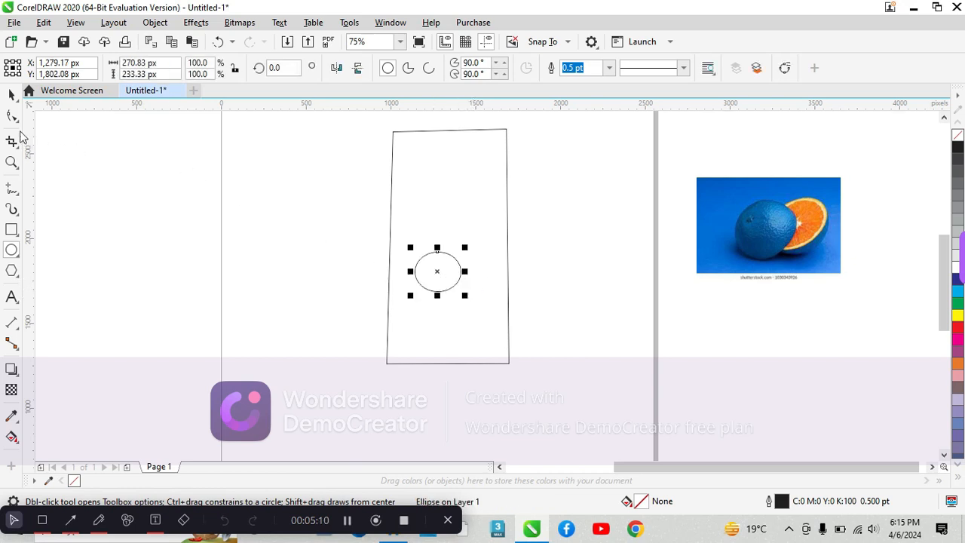
- Enlarge the ellipse proportionally to about 429 by 370 px and move it near the panel's lower edge, roughly centred across its width
{"action": "left_click", "coordinate": [10, 95]}
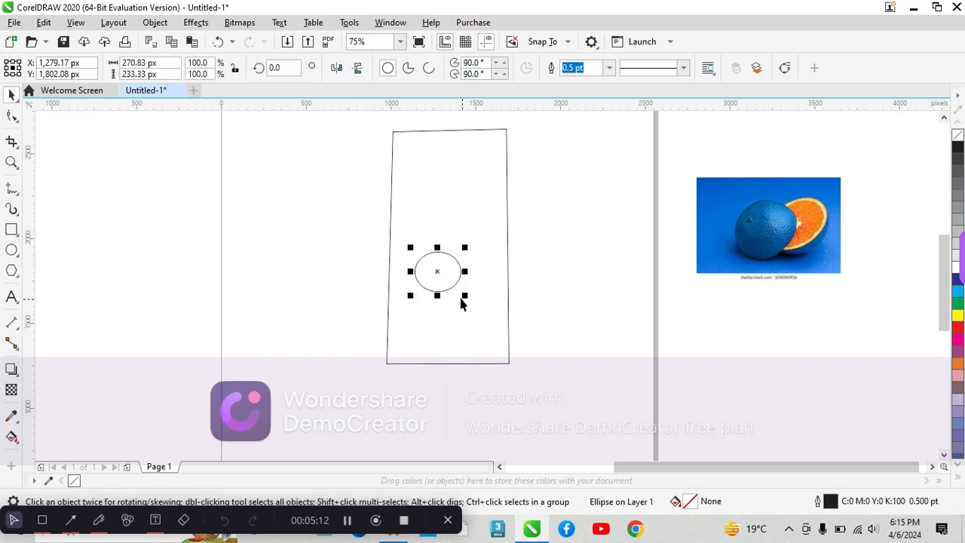
{"action": "left_click_drag", "start_coordinate": [466, 298], "coordinate": [491, 323]}
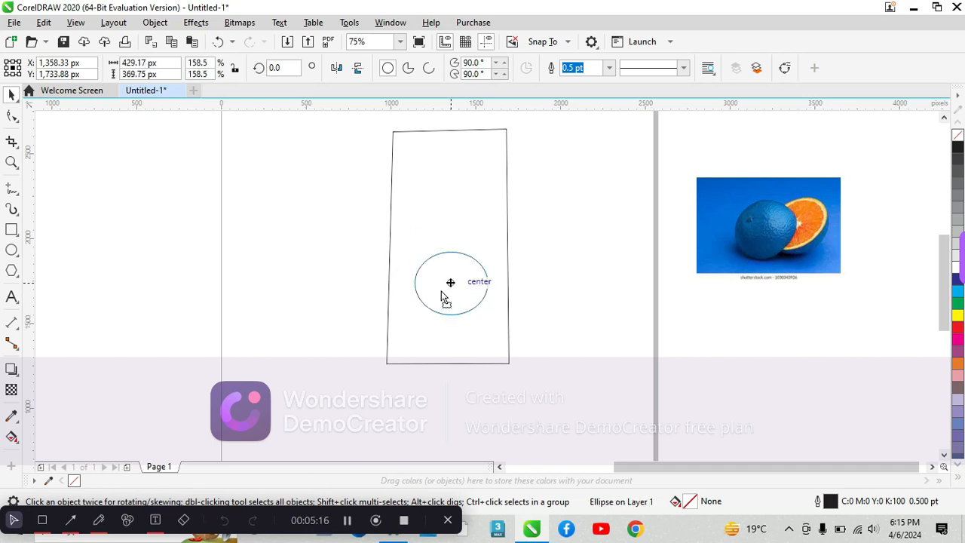
{"action": "left_click_drag", "start_coordinate": [448, 280], "coordinate": [447, 308]}
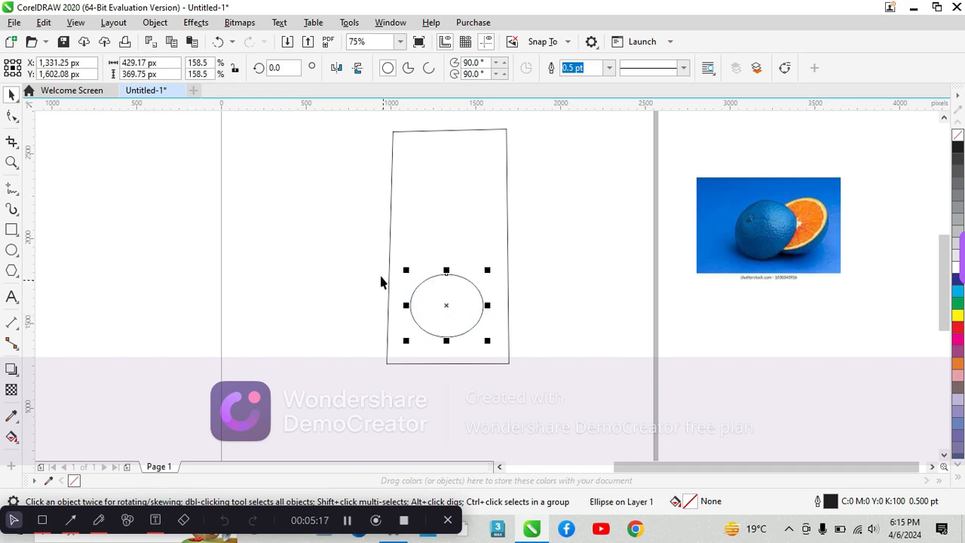
- PowerClip the orange photo inside the ellipse on the panel
{"action": "left_click", "coordinate": [809, 228]}
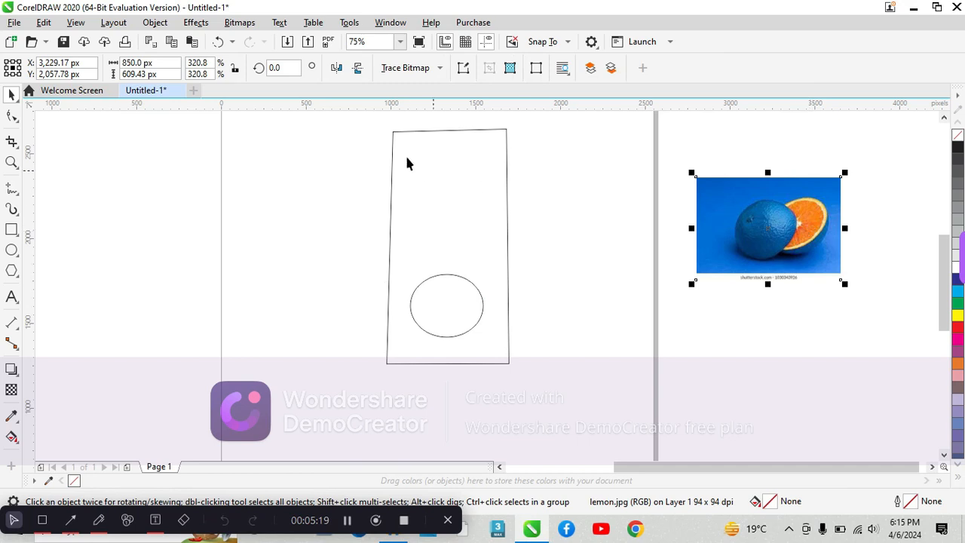
{"action": "left_click", "coordinate": [195, 22]}
{"action": "mouse_move", "coordinate": [154, 22]}
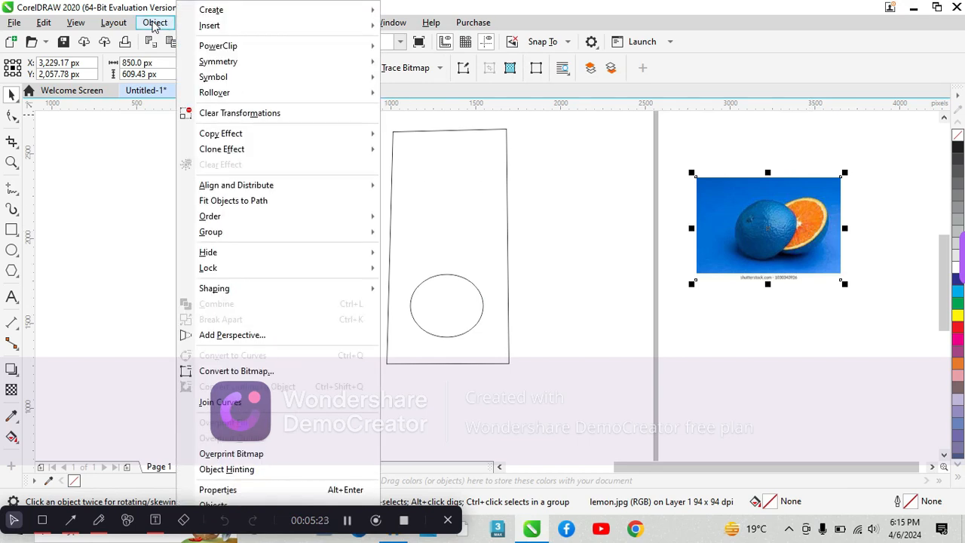
{"action": "mouse_move", "coordinate": [230, 46]}
{"action": "left_click", "coordinate": [427, 49]}
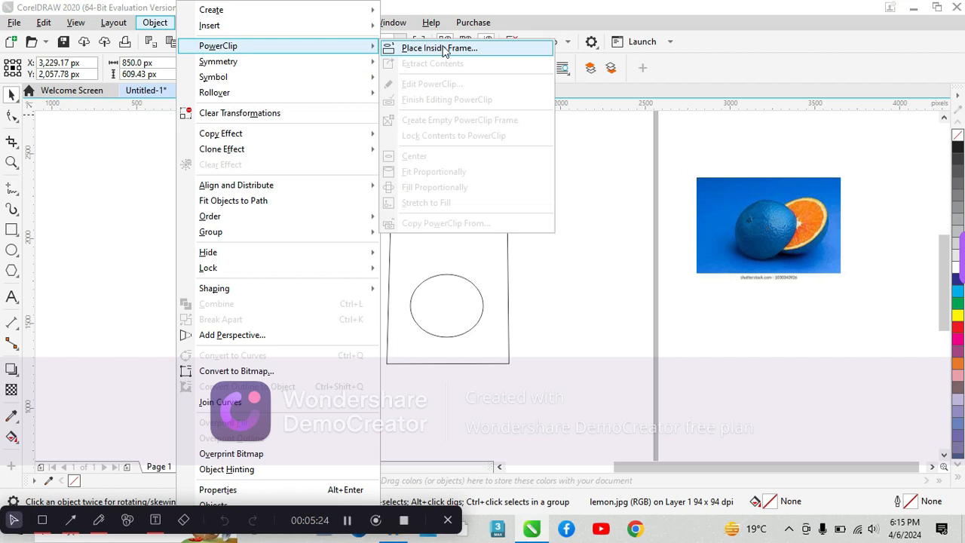
{"action": "left_click", "coordinate": [441, 306]}
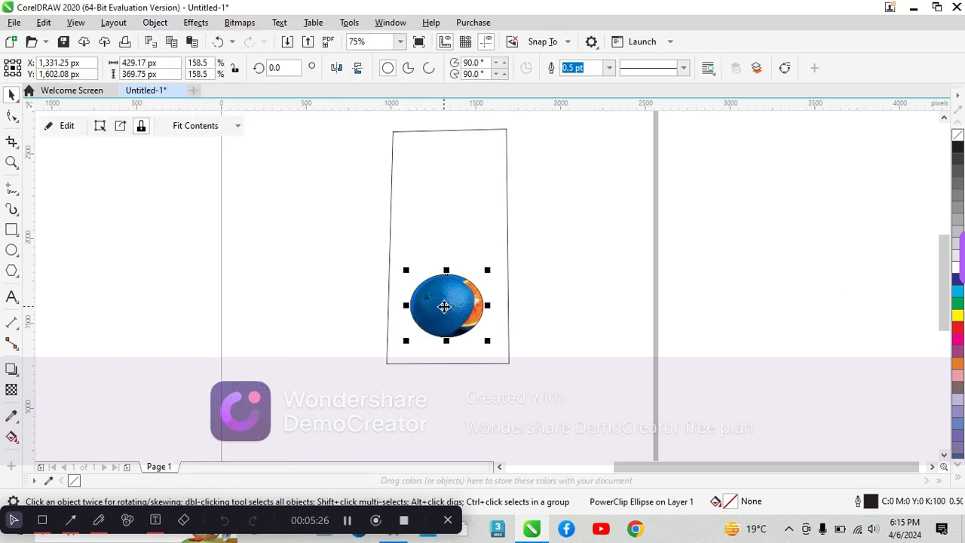
- Edit the PowerClip contents, resizing the orange photo to about 500 px wide and 454 px high so both fruit pieces fit within the ellipse
{"action": "left_click", "coordinate": [545, 339]}
{"action": "left_click", "coordinate": [450, 317]}
{"action": "left_click", "coordinate": [63, 125]}
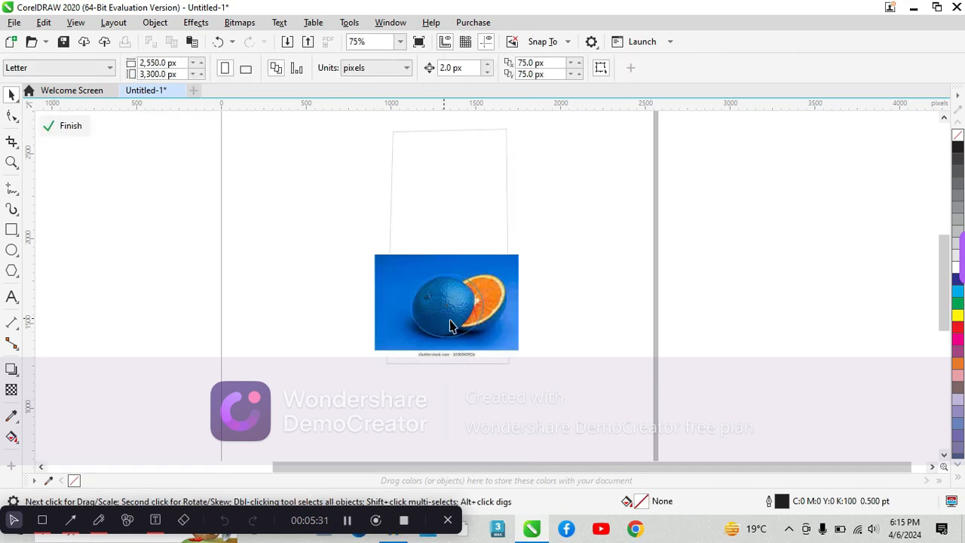
{"action": "left_click", "coordinate": [511, 350]}
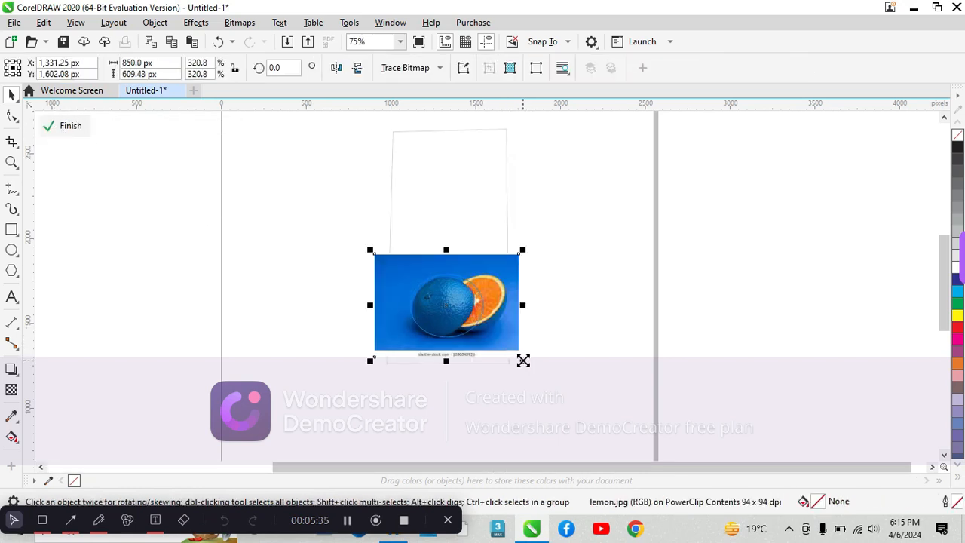
{"action": "left_click_drag", "start_coordinate": [523, 360], "coordinate": [493, 345]}
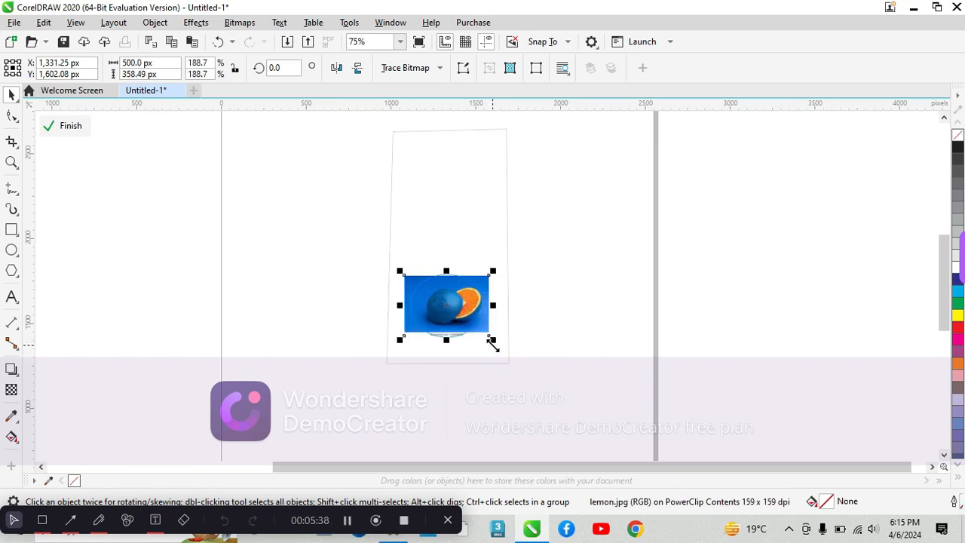
{"action": "left_click_drag", "start_coordinate": [446, 315], "coordinate": [443, 347]}
{"action": "left_click_drag", "start_coordinate": [441, 270], "coordinate": [441, 264]}
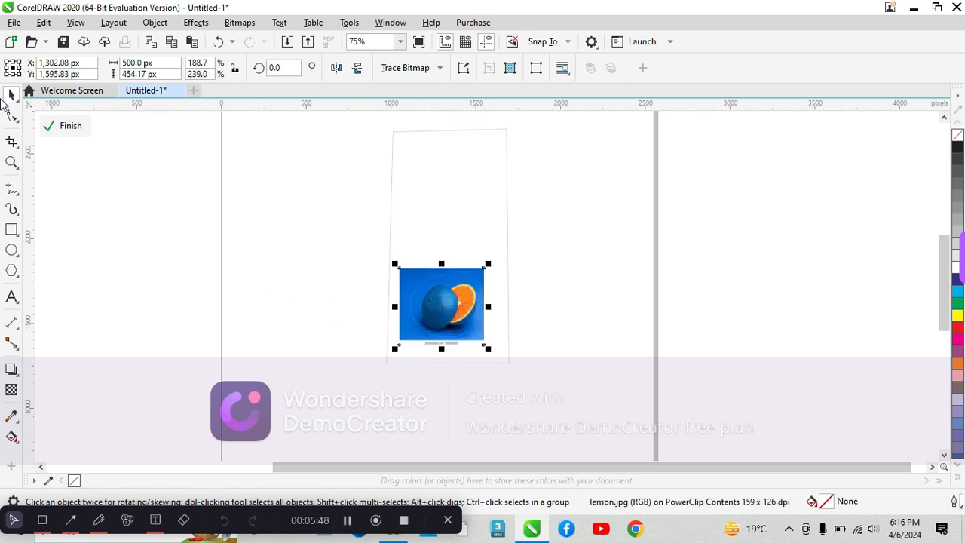
{"action": "left_click", "coordinate": [65, 126]}
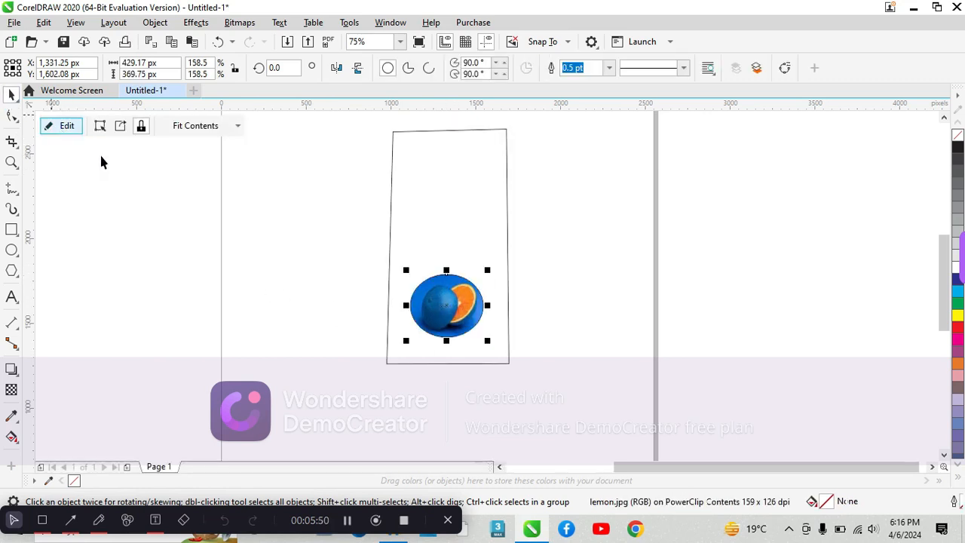
{"action": "left_click", "coordinate": [235, 262]}
{"action": "left_click", "coordinate": [448, 307]}
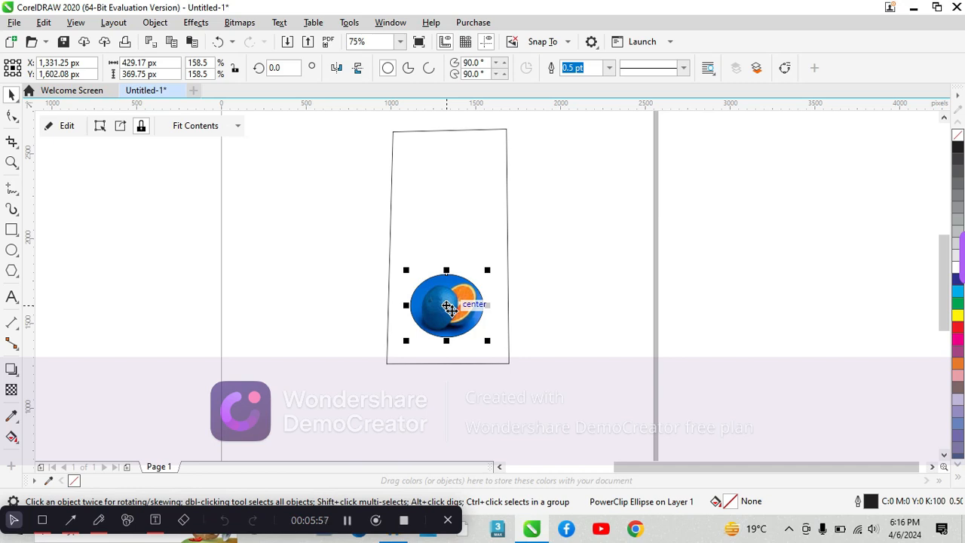
{"action": "left_click", "coordinate": [568, 232]}
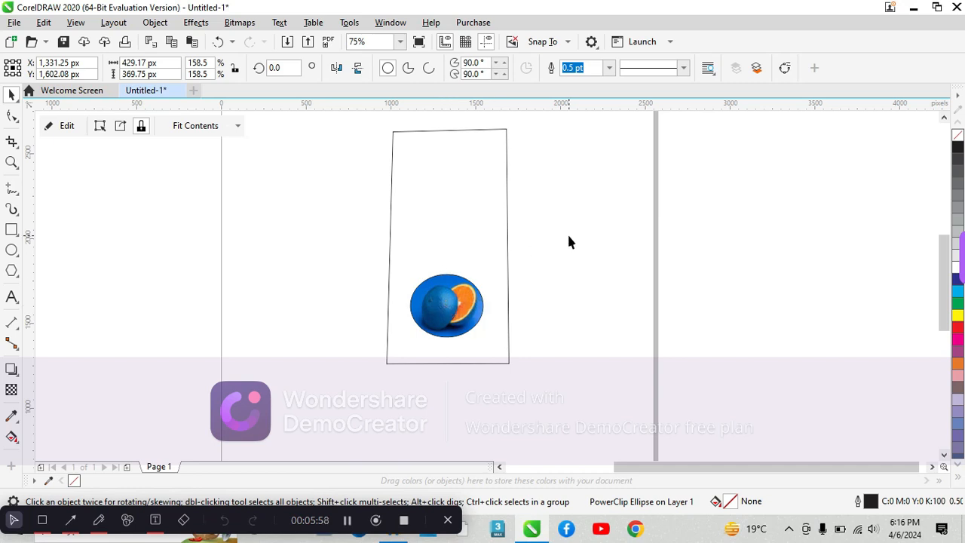
- Unlock the panel outline
{"action": "left_click", "coordinate": [431, 190]}
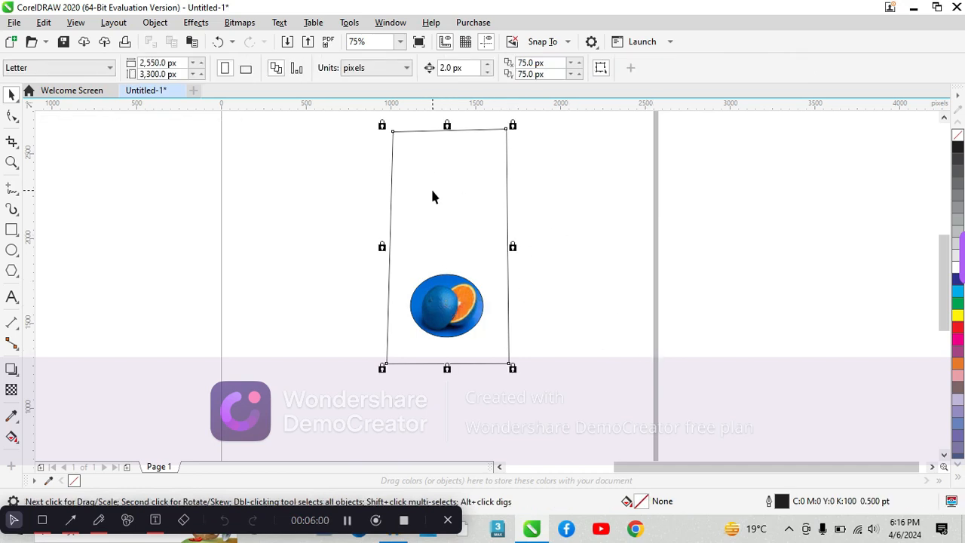
{"action": "right_click", "coordinate": [431, 190]}
{"action": "key", "text": "Escape"}
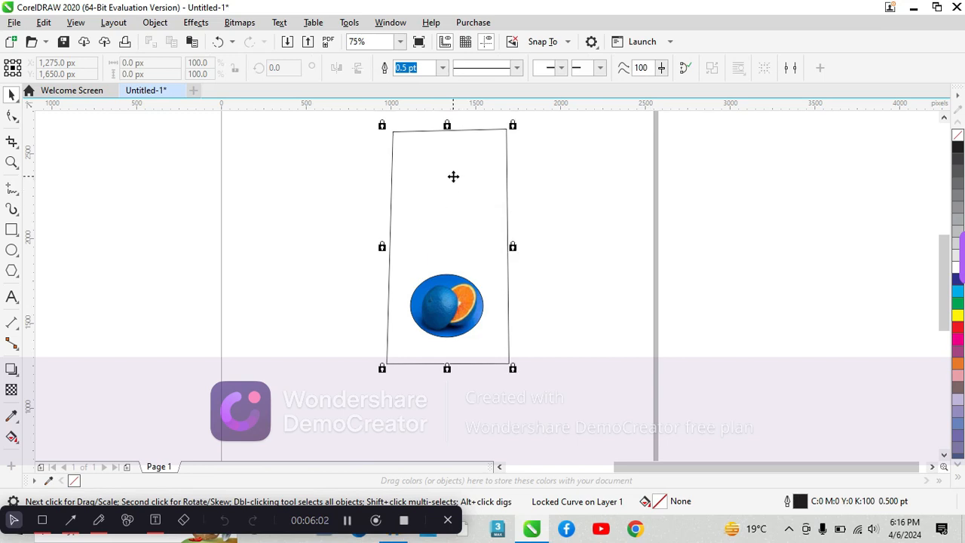
{"action": "right_click", "coordinate": [454, 176]}
{"action": "left_click", "coordinate": [469, 205]}
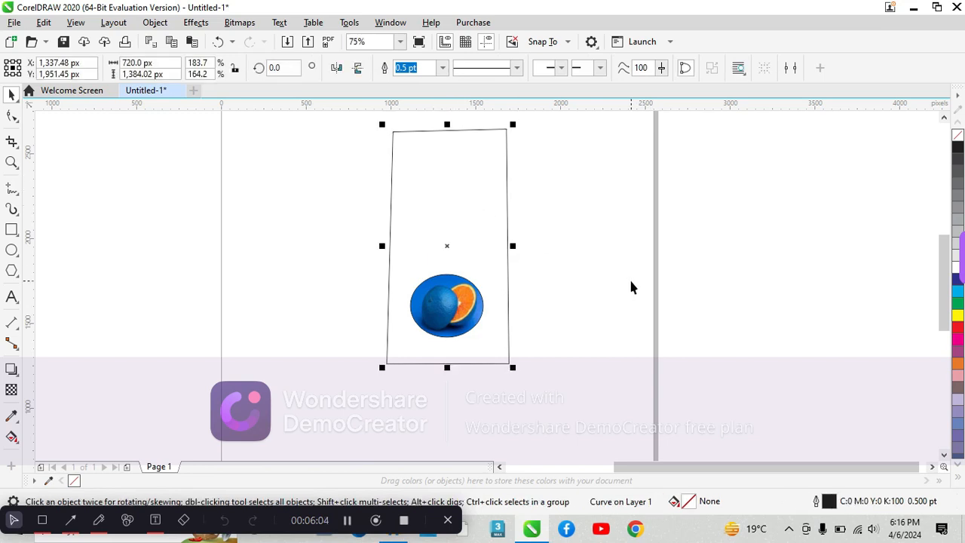
- Fill the panel outline with a pale yellow shade
{"action": "left_click", "coordinate": [956, 319]}
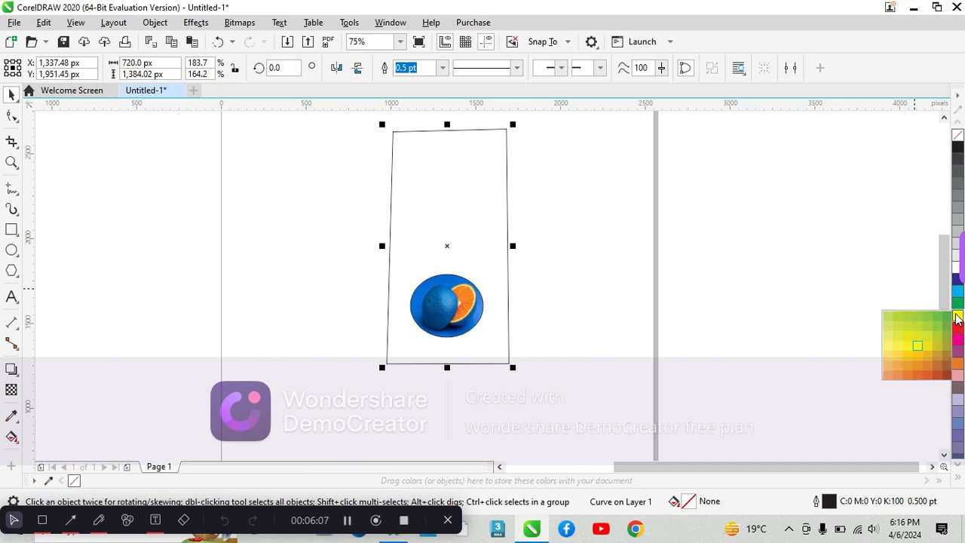
{"action": "left_click", "coordinate": [890, 348]}
{"action": "left_click", "coordinate": [757, 301]}
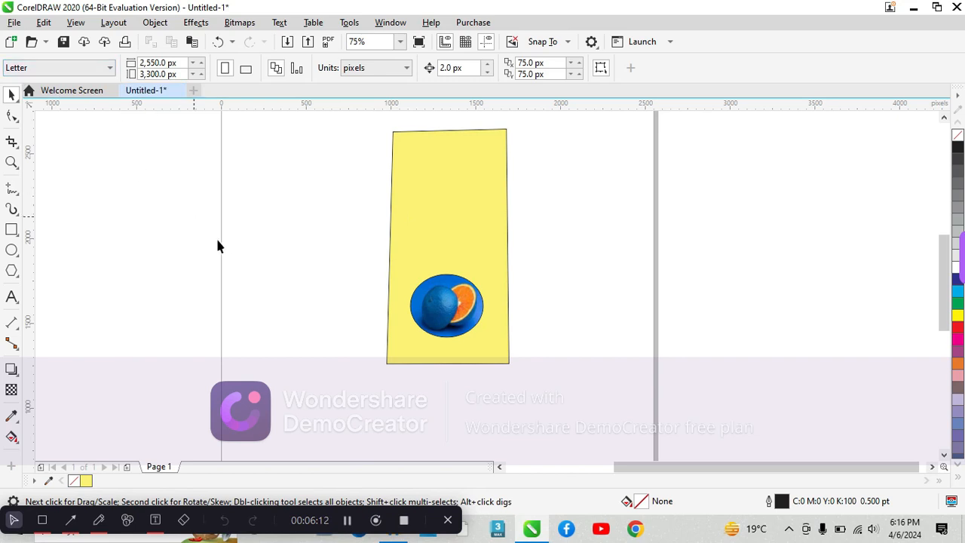
- Start an artistic text line on the blank page area left of the yellow panel
{"action": "left_click", "coordinate": [11, 297]}
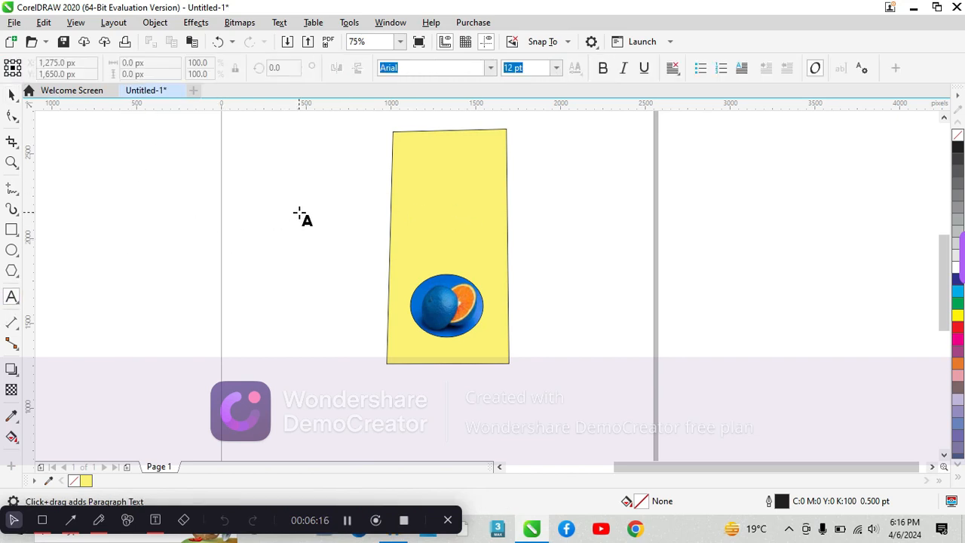
{"action": "left_click", "coordinate": [299, 213]}
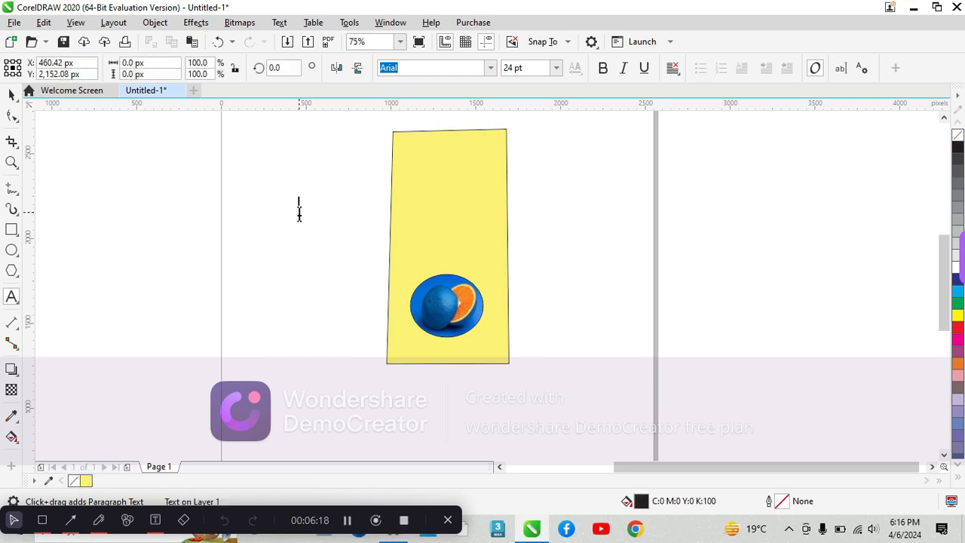
{"action": "type", "text": "uice"}
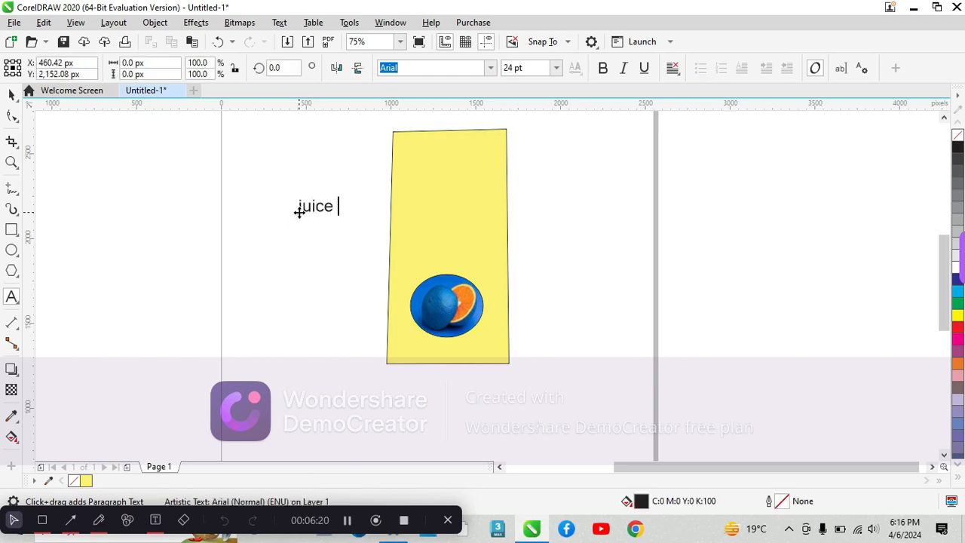
{"action": "key", "text": "BackSpace"}
{"action": "key", "text": "BackSpace"}
{"action": "key", "text": "BackSpace"}
{"action": "key", "text": "BackSpace"}
{"action": "key", "text": "BackSpace"}
- Enter "orange" as the text and delete its first letter, leaving "range"
{"action": "type", "text": "orange"}
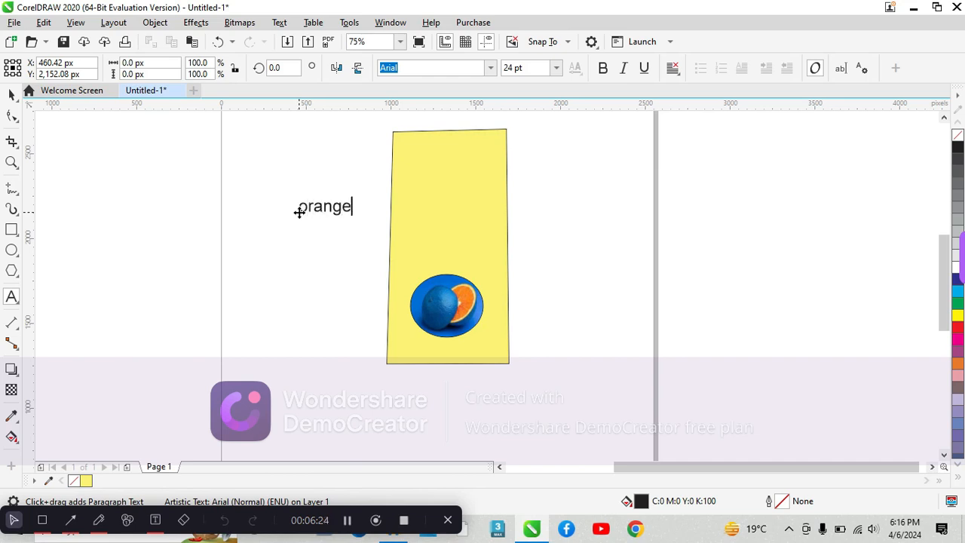
{"action": "left_click", "coordinate": [300, 213]}
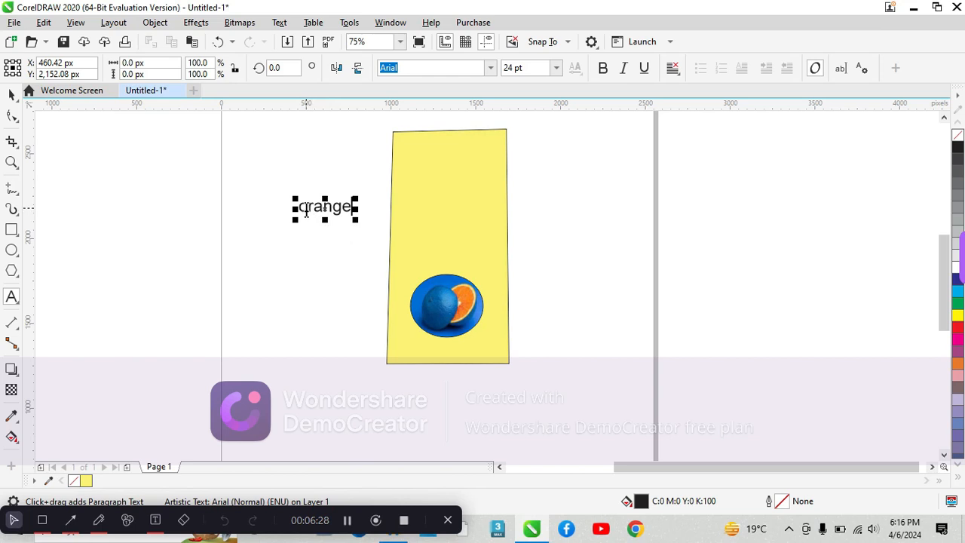
{"action": "left_click_drag", "start_coordinate": [309, 213], "coordinate": [302, 212]}
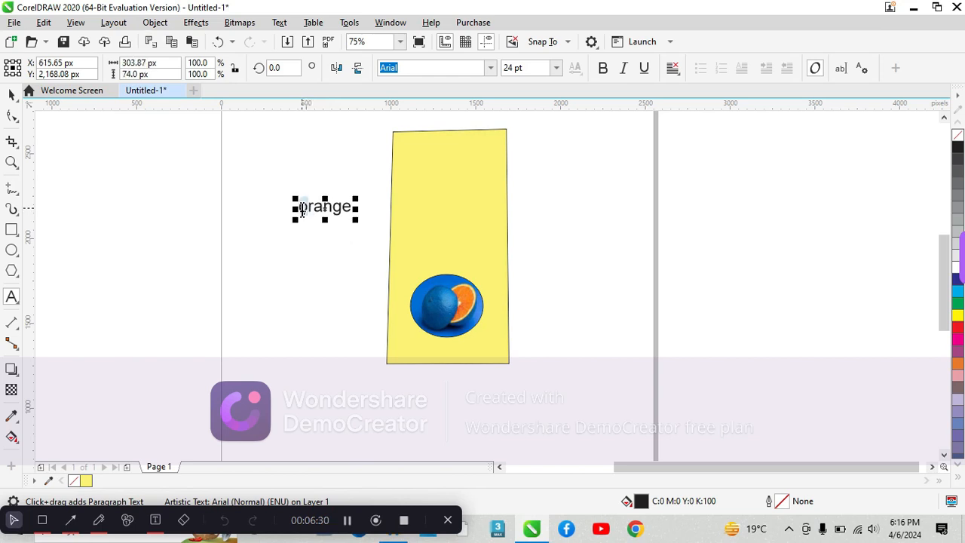
{"action": "key", "text": "Delete"}
{"action": "key", "text": "Delete"}
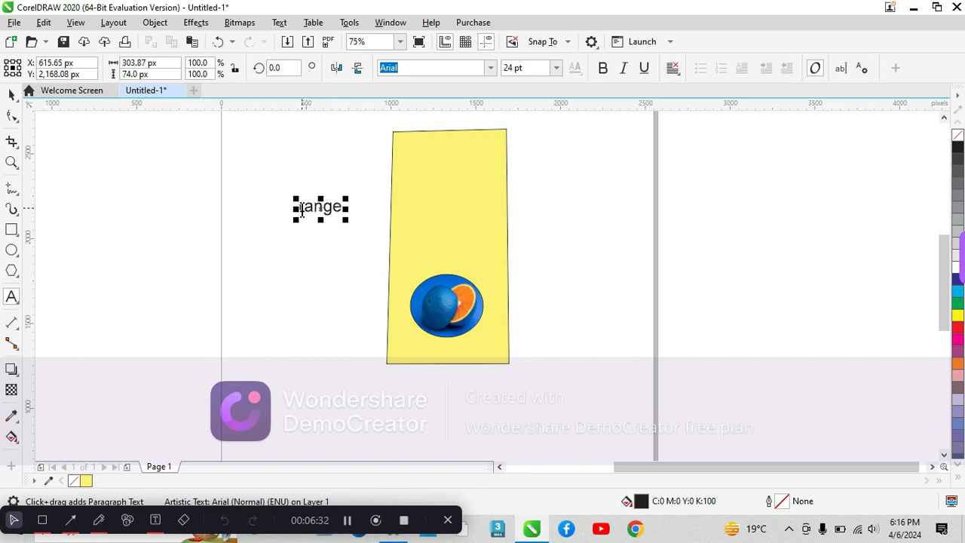
- Move the word "range" onto the upper part of the yellow panel
{"action": "left_click", "coordinate": [12, 95]}
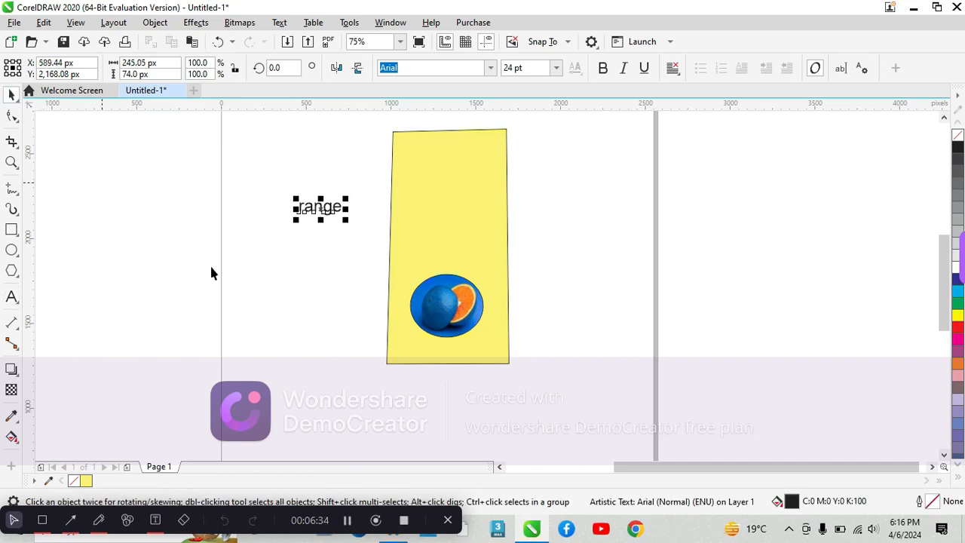
{"action": "left_click", "coordinate": [315, 326]}
{"action": "left_click_drag", "start_coordinate": [298, 203], "coordinate": [430, 159]}
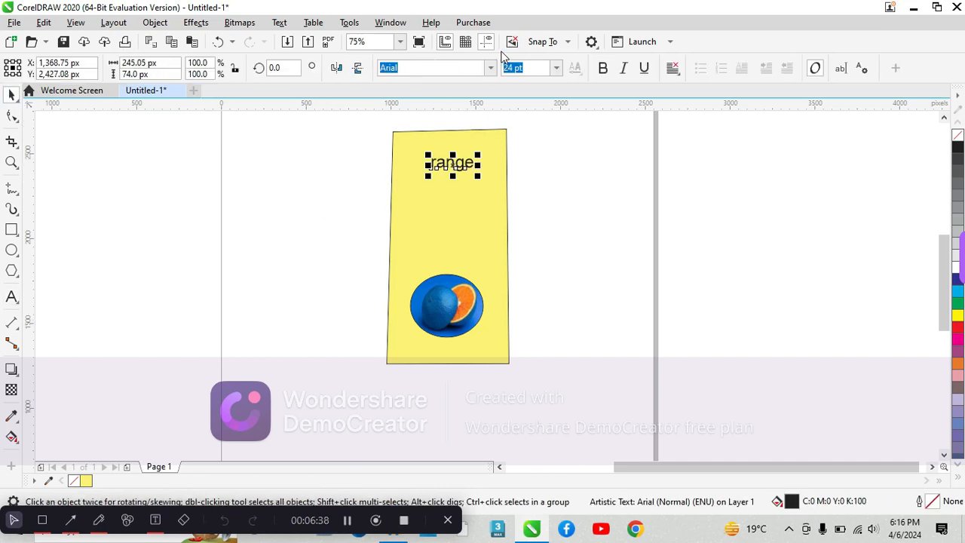
- Set the word's font to Broadcast Titling and enlarge it to span more of the panel's width
{"action": "left_click", "coordinate": [490, 68]}
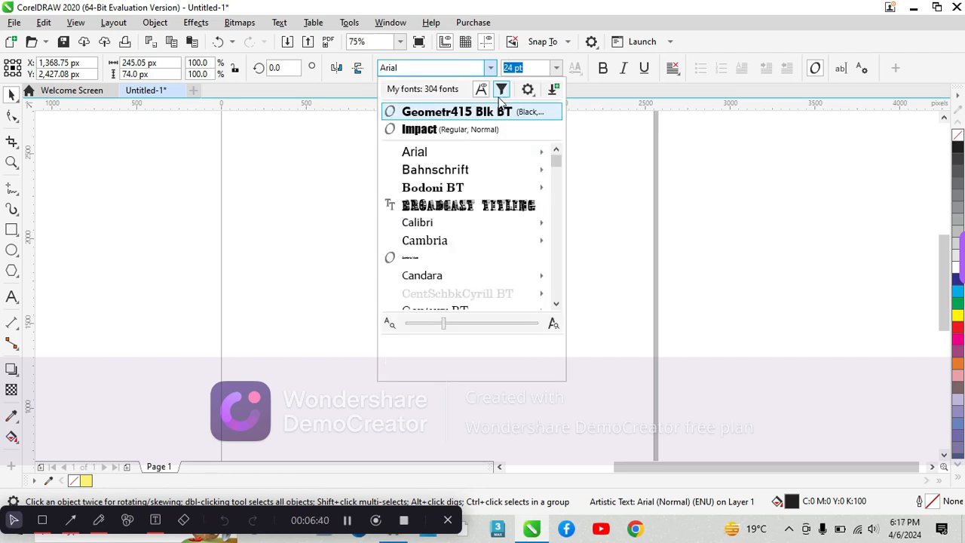
{"action": "left_click", "coordinate": [481, 209]}
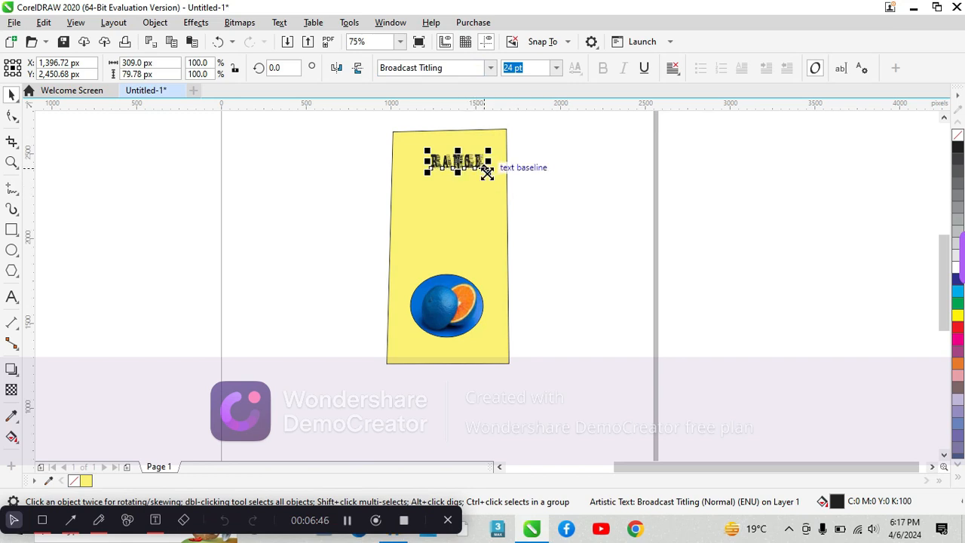
{"action": "left_click_drag", "start_coordinate": [485, 173], "coordinate": [457, 161]}
{"action": "left_click", "coordinate": [561, 194]}
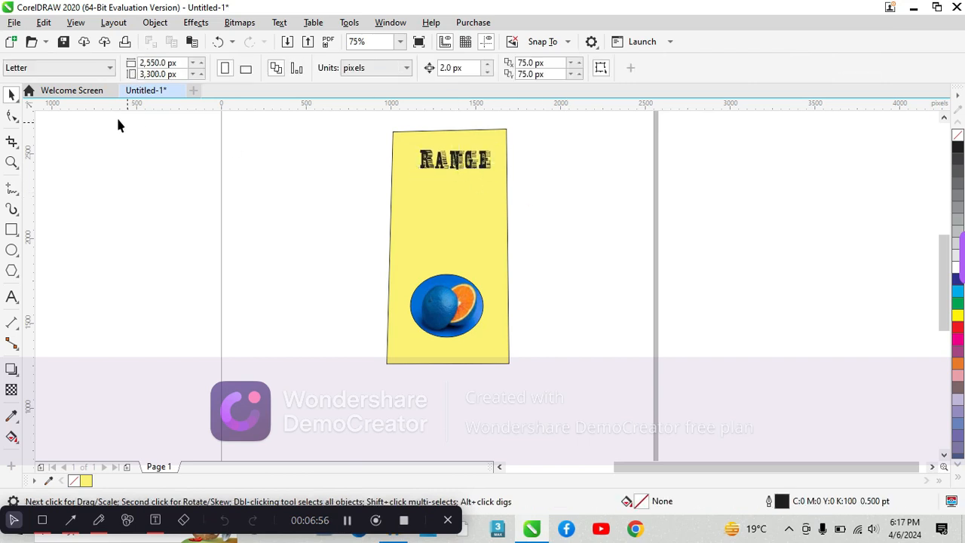
- Import the image lemon1, place it to the right of the yellow panel and enlarge it to about 654 by 435 px
{"action": "left_click", "coordinate": [13, 22]}
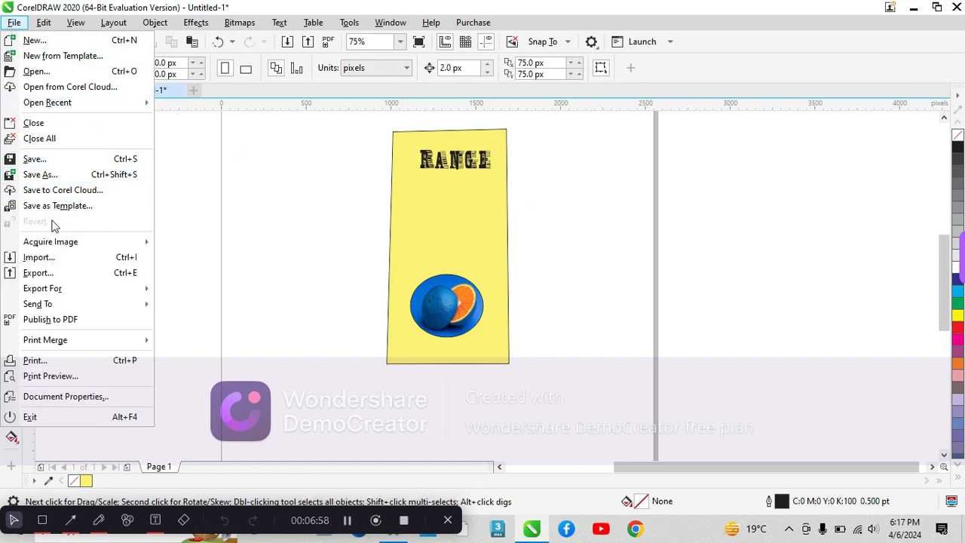
{"action": "left_click", "coordinate": [57, 260]}
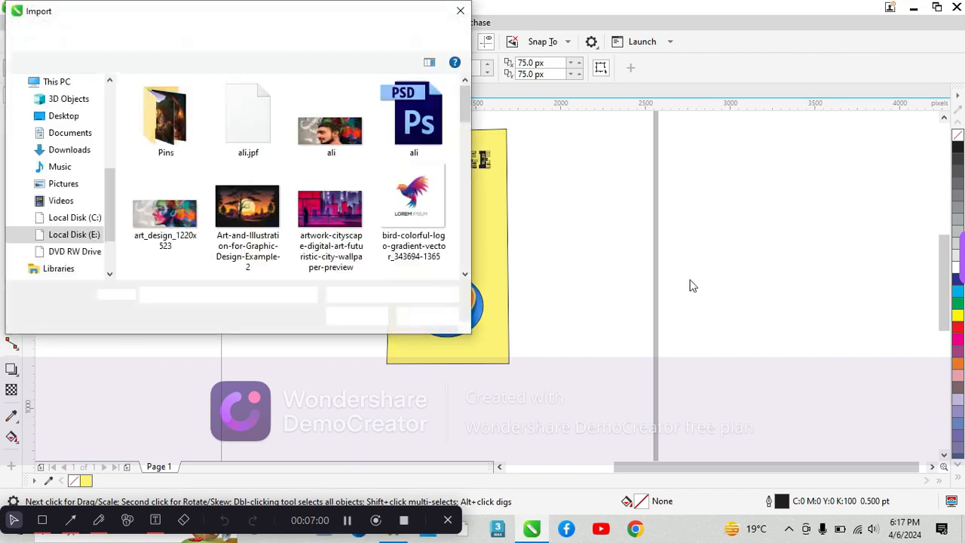
{"action": "left_click_drag", "start_coordinate": [465, 105], "coordinate": [462, 240]}
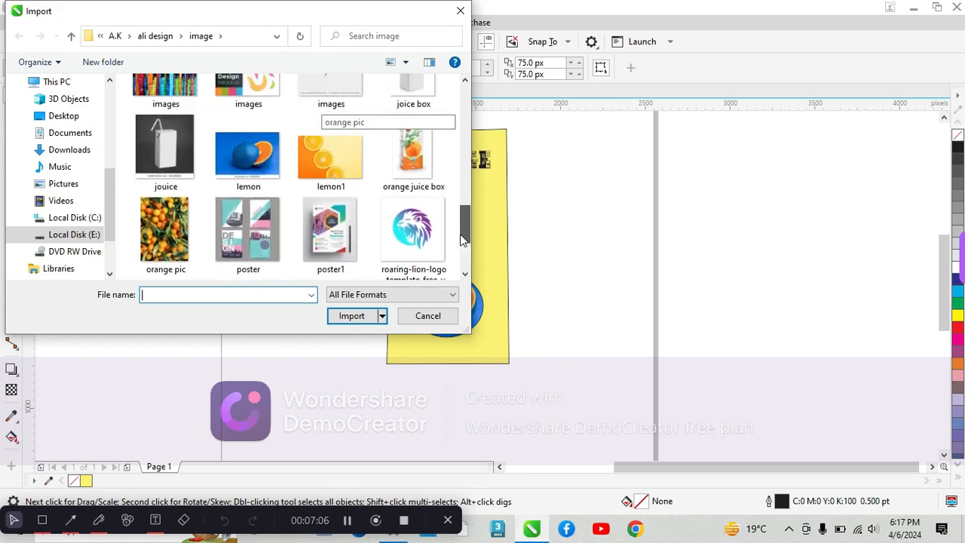
{"action": "left_click", "coordinate": [331, 157]}
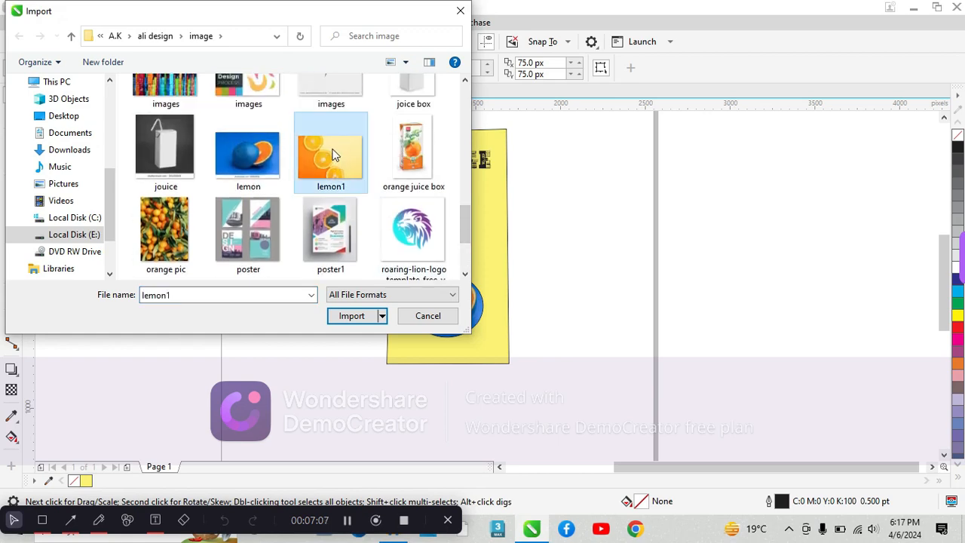
{"action": "left_click", "coordinate": [356, 317]}
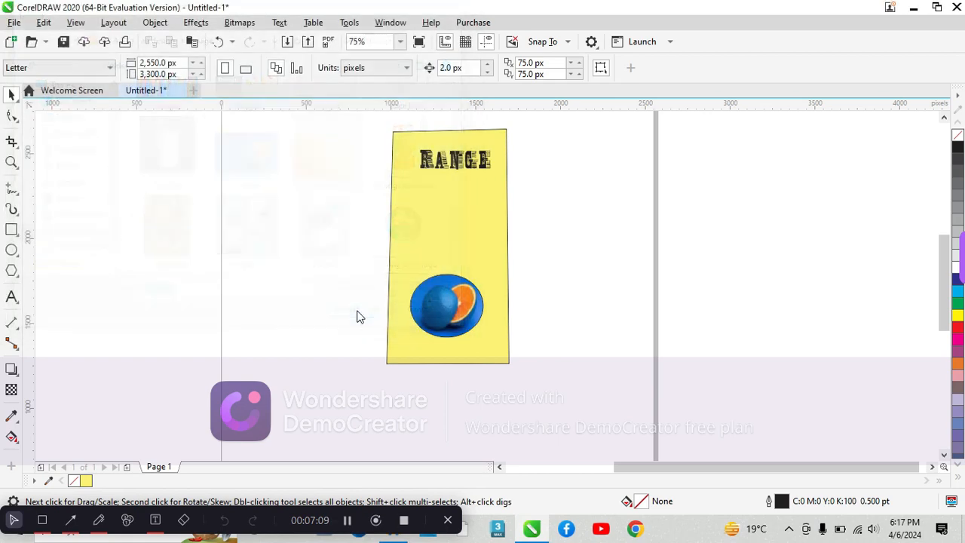
{"action": "left_click", "coordinate": [565, 177]}
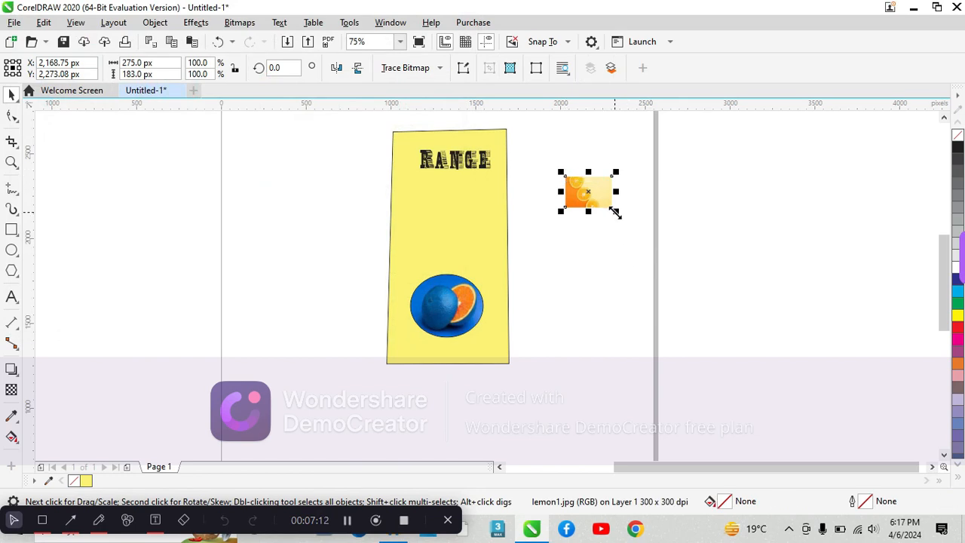
{"action": "left_click_drag", "start_coordinate": [617, 212], "coordinate": [637, 270]}
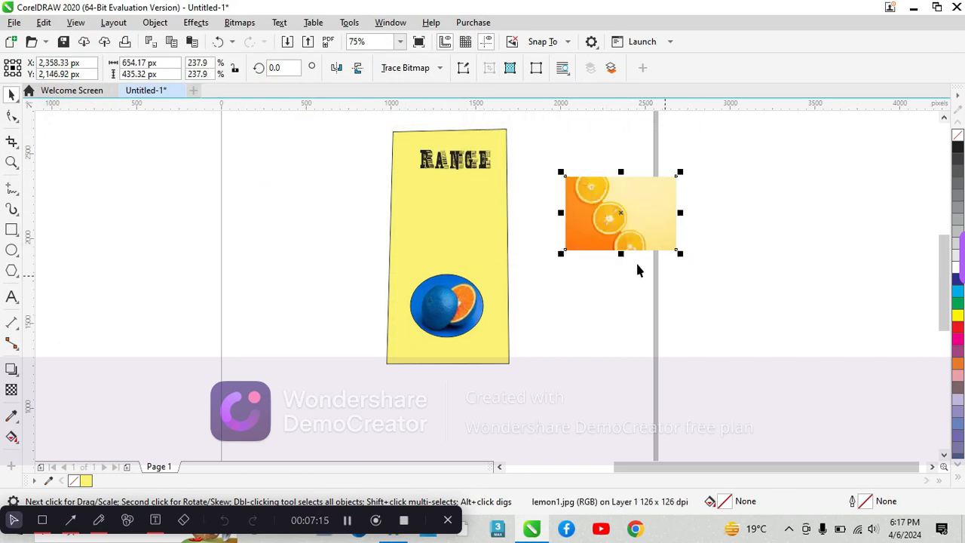
- Draw a small ellipse about 137 by 133 px on the blank page area left of the yellow panel
{"action": "left_click", "coordinate": [11, 250]}
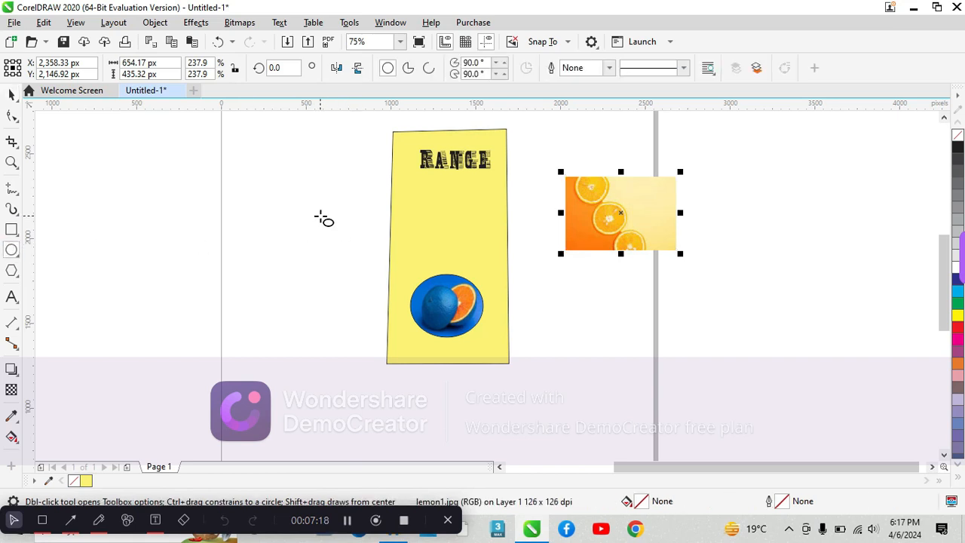
{"action": "left_click_drag", "start_coordinate": [320, 216], "coordinate": [349, 239]}
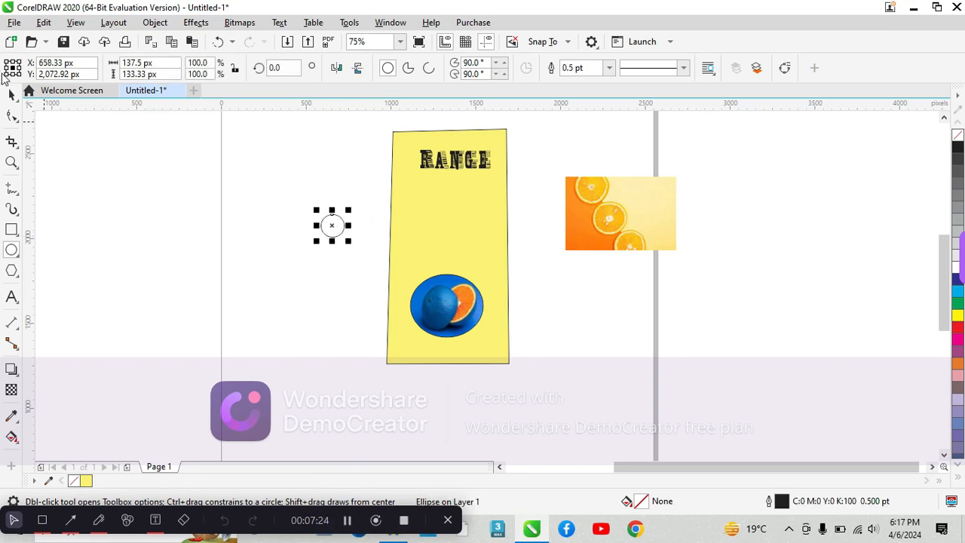
{"action": "left_click", "coordinate": [10, 94]}
- PowerClip the lemon1 image inside the small ellipse
{"action": "left_click", "coordinate": [629, 225]}
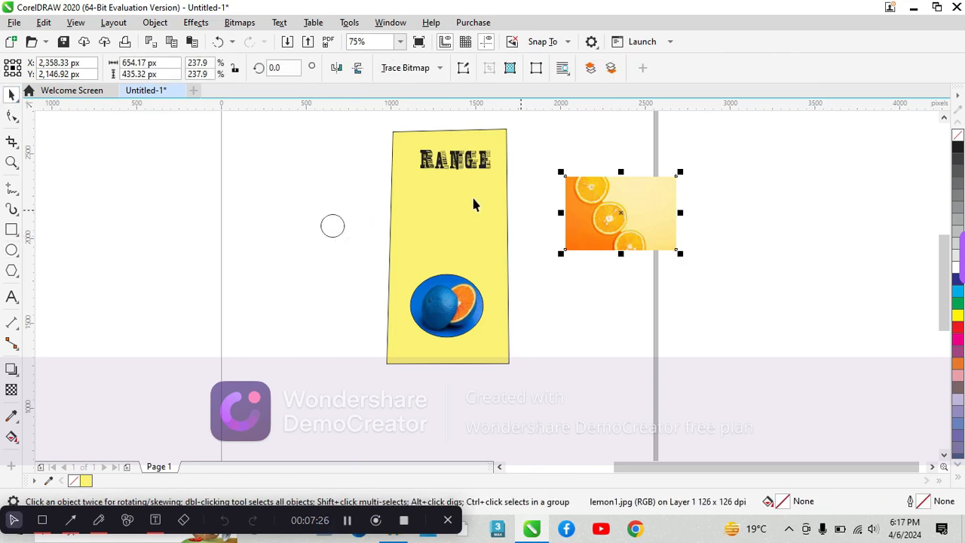
{"action": "left_click", "coordinate": [166, 24]}
{"action": "mouse_move", "coordinate": [226, 46]}
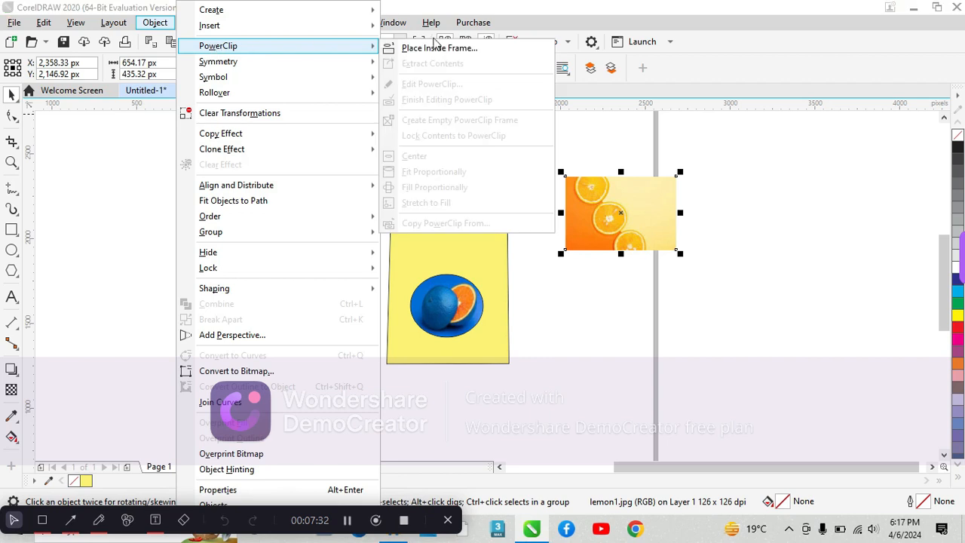
{"action": "left_click", "coordinate": [412, 77]}
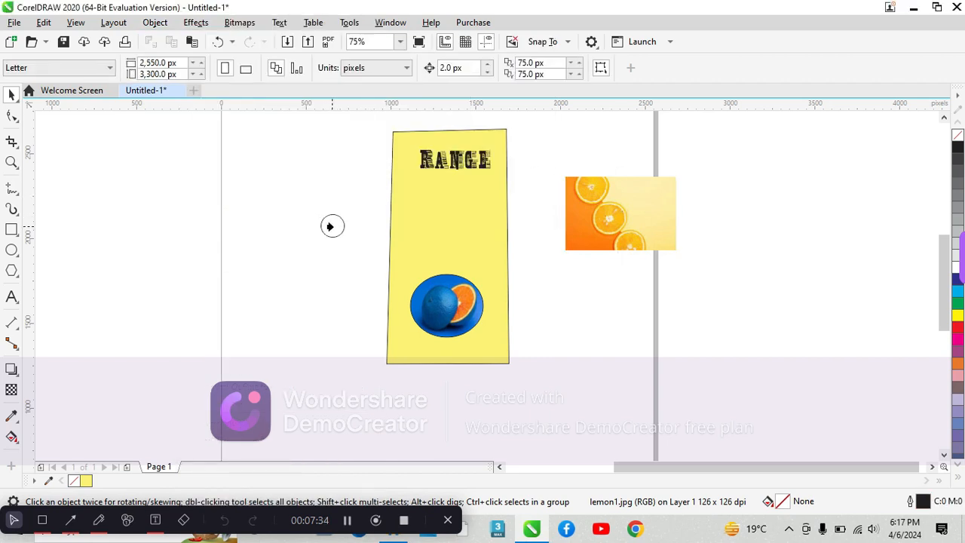
{"action": "left_click", "coordinate": [332, 227]}
{"action": "left_click_drag", "start_coordinate": [333, 234], "coordinate": [337, 235]}
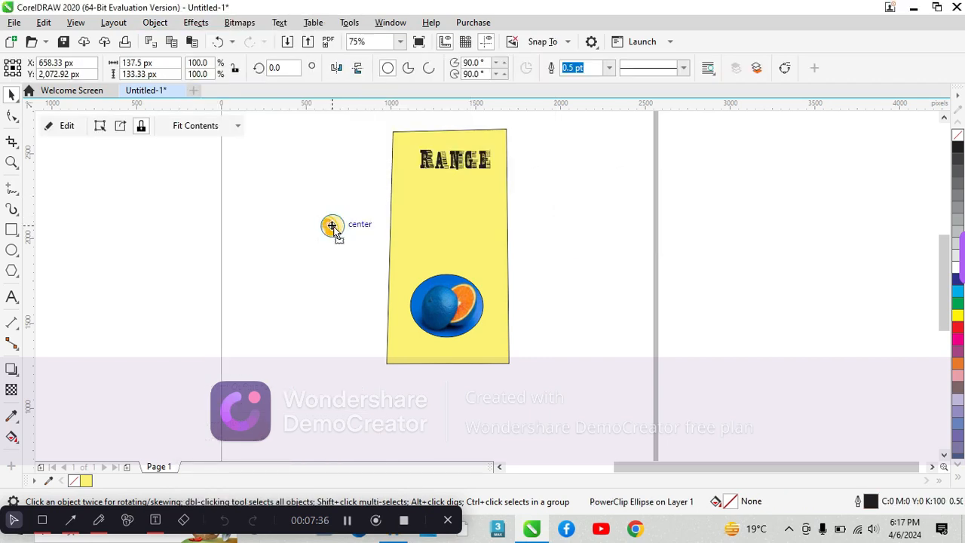
- Edit the PowerClip contents, scaling the image to about 558 by 371 px and centring its middle orange slice in the ellipse
{"action": "left_click", "coordinate": [67, 125]}
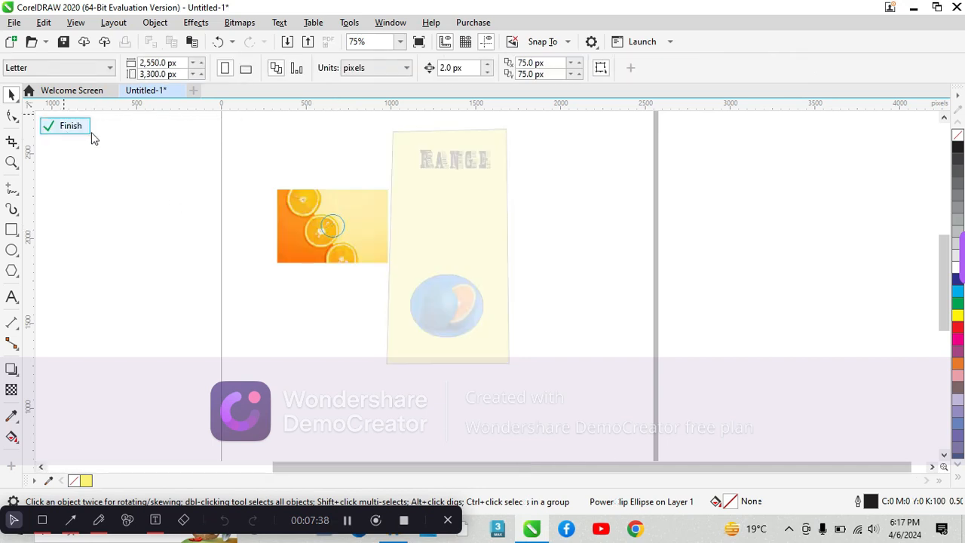
{"action": "mouse_move", "coordinate": [337, 255]}
{"action": "left_mouse_down"}
{"action": "mouse_move", "coordinate": [349, 245]}
{"action": "mouse_move", "coordinate": [350, 254]}
{"action": "left_mouse_up"}
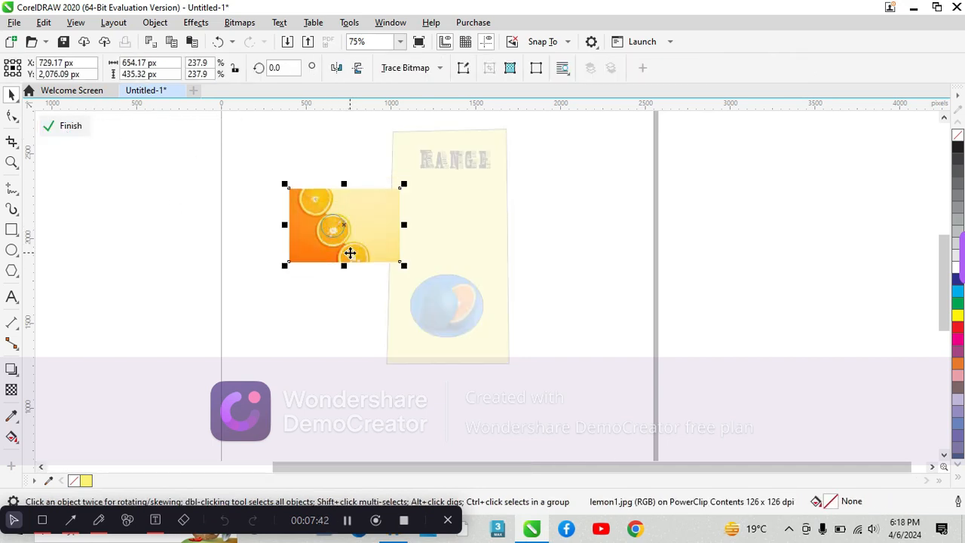
{"action": "left_click", "coordinate": [350, 249]}
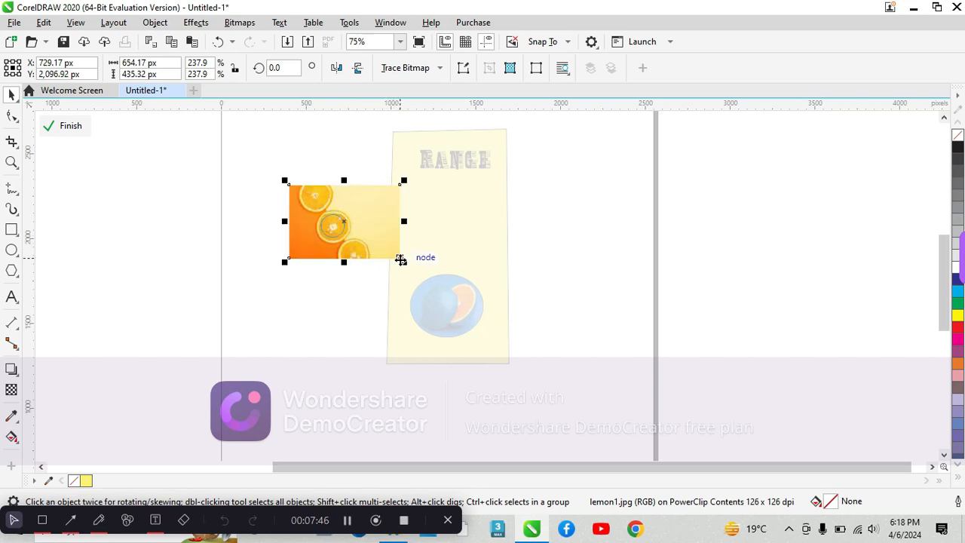
{"action": "key", "text": "Escape"}
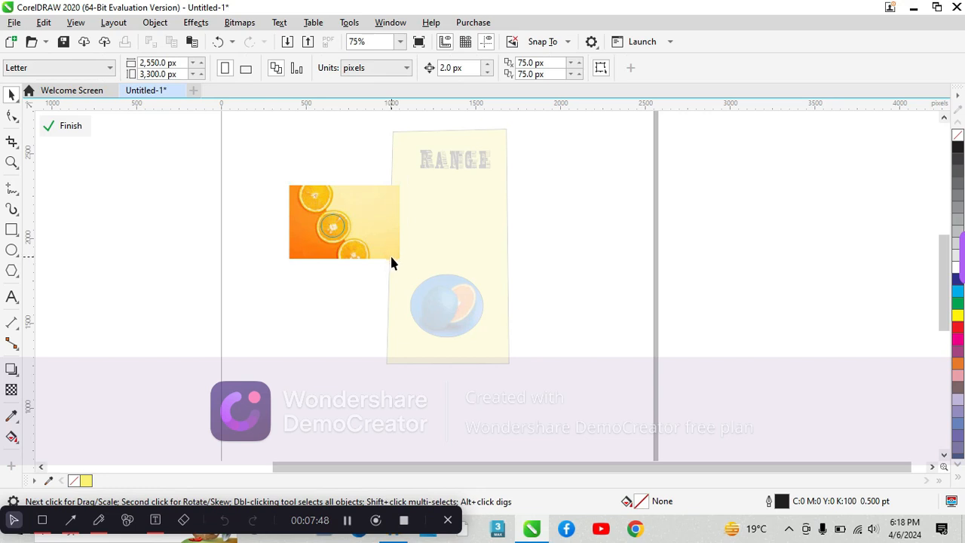
{"action": "left_click", "coordinate": [386, 247]}
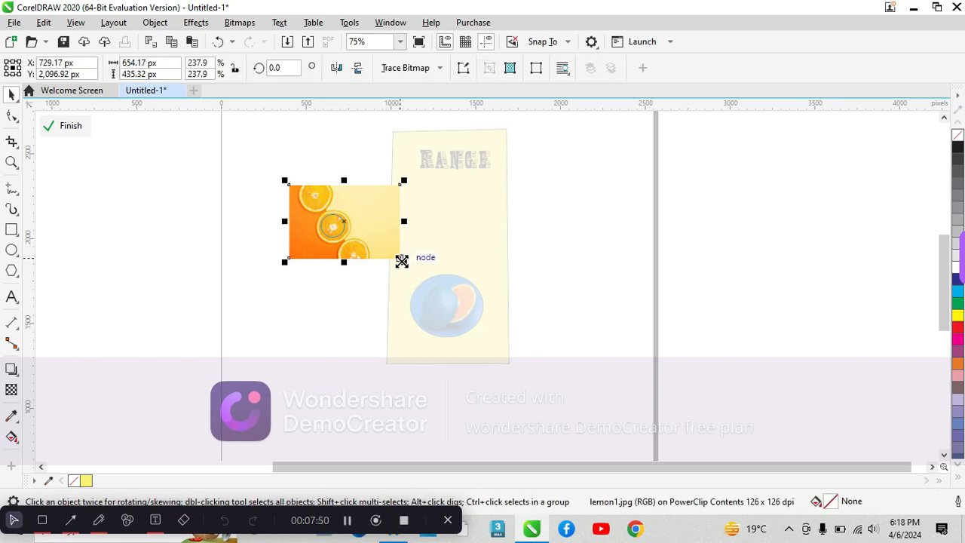
{"action": "left_click_drag", "start_coordinate": [401, 261], "coordinate": [377, 254]}
{"action": "left_click_drag", "start_coordinate": [337, 224], "coordinate": [346, 236]}
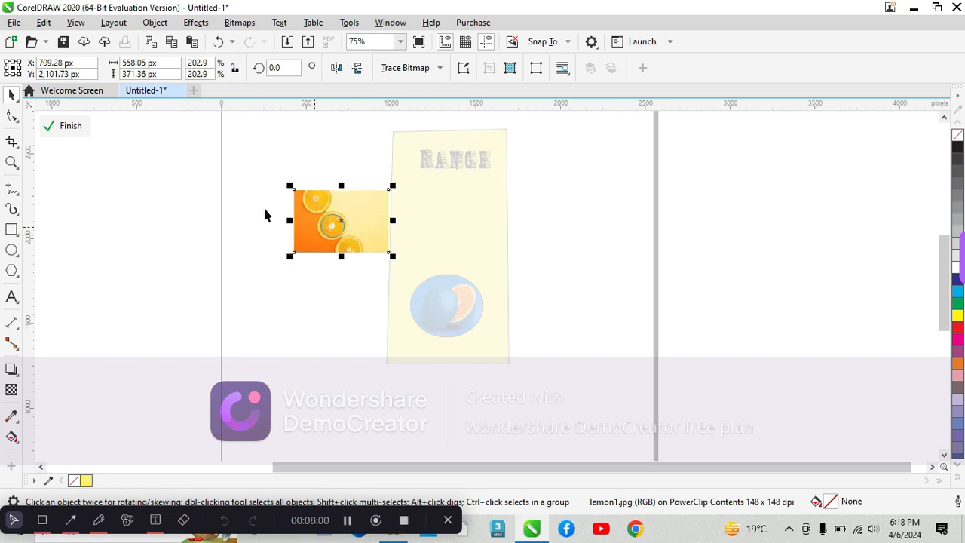
{"action": "left_click", "coordinate": [67, 126]}
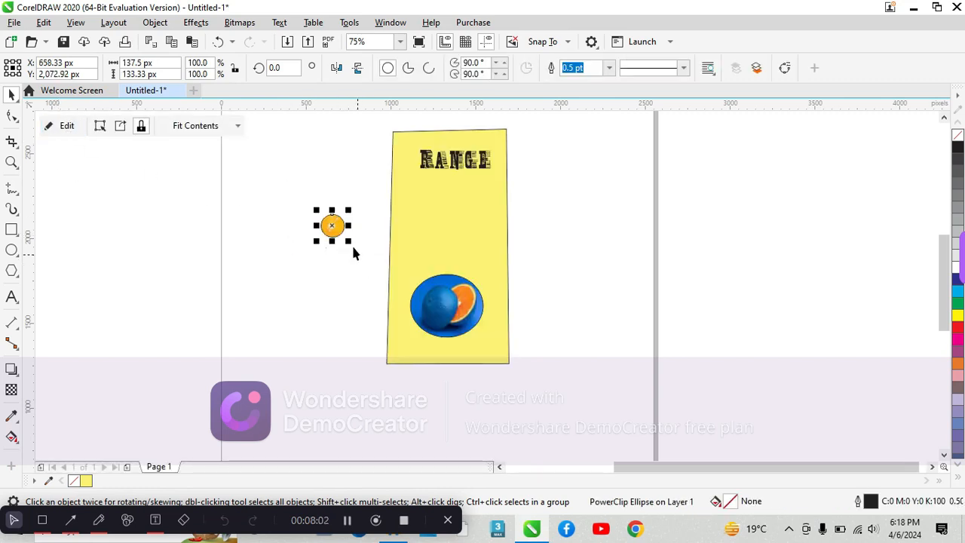
- Move the clipped orange slice in front of the word "Range" as its missing O and remove the slice's outline
{"action": "left_click", "coordinate": [387, 190]}
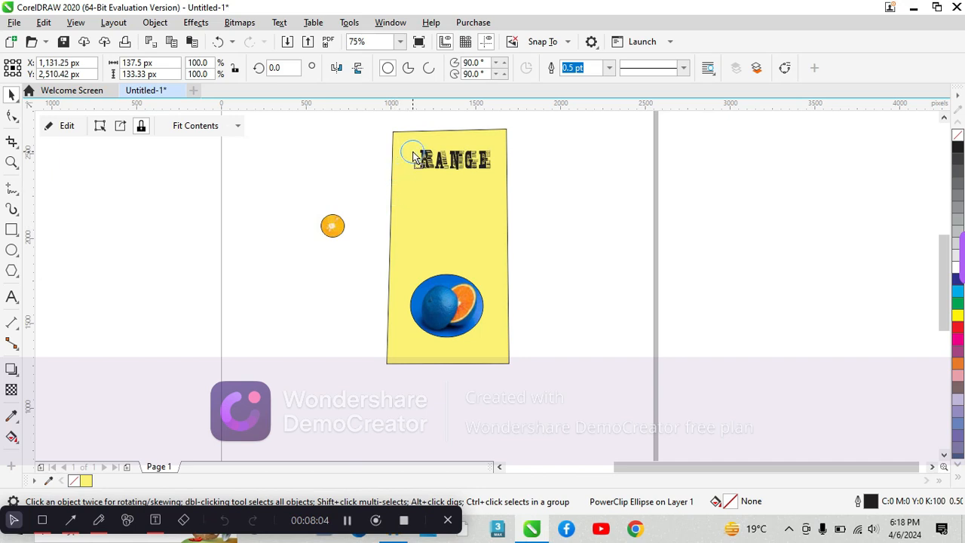
{"action": "left_click_drag", "start_coordinate": [332, 227], "coordinate": [407, 159]}
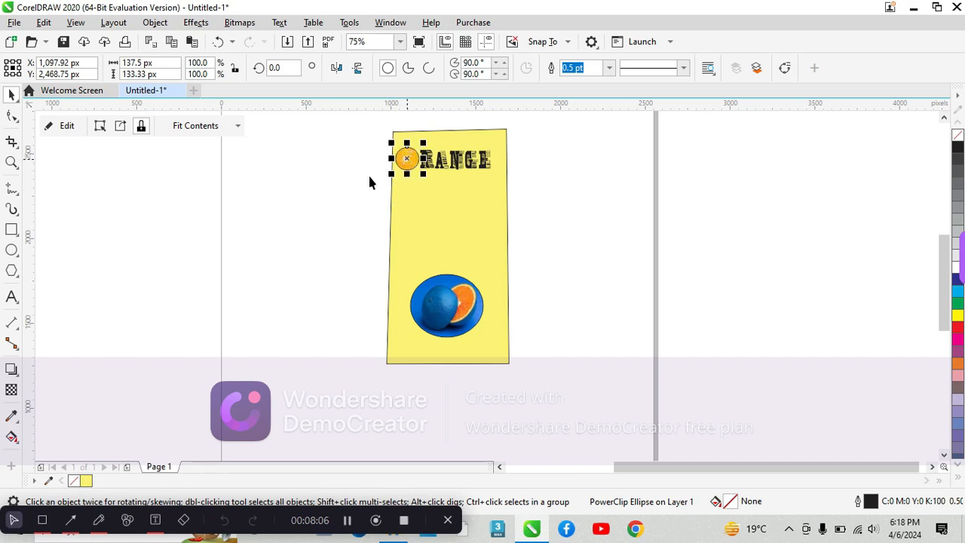
{"action": "left_click", "coordinate": [321, 197]}
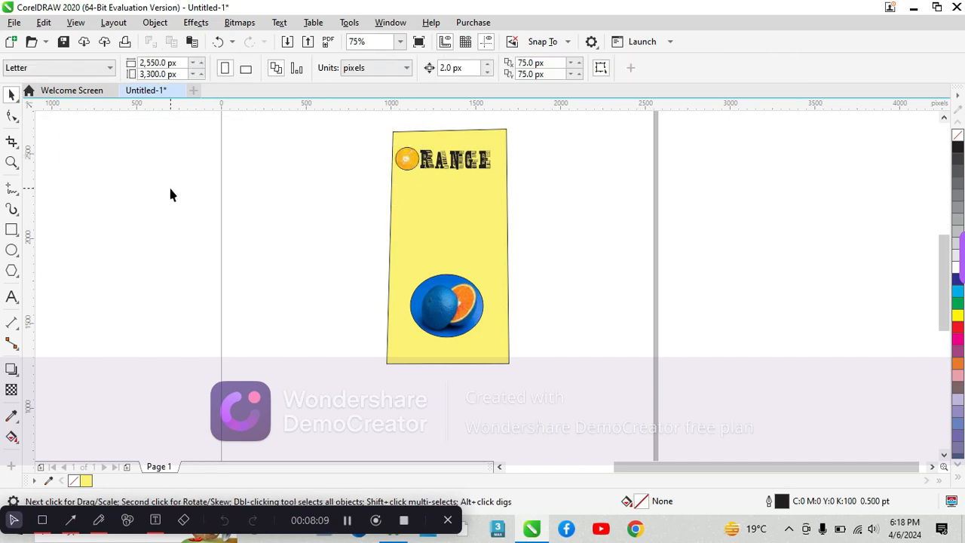
{"action": "left_click", "coordinate": [409, 160]}
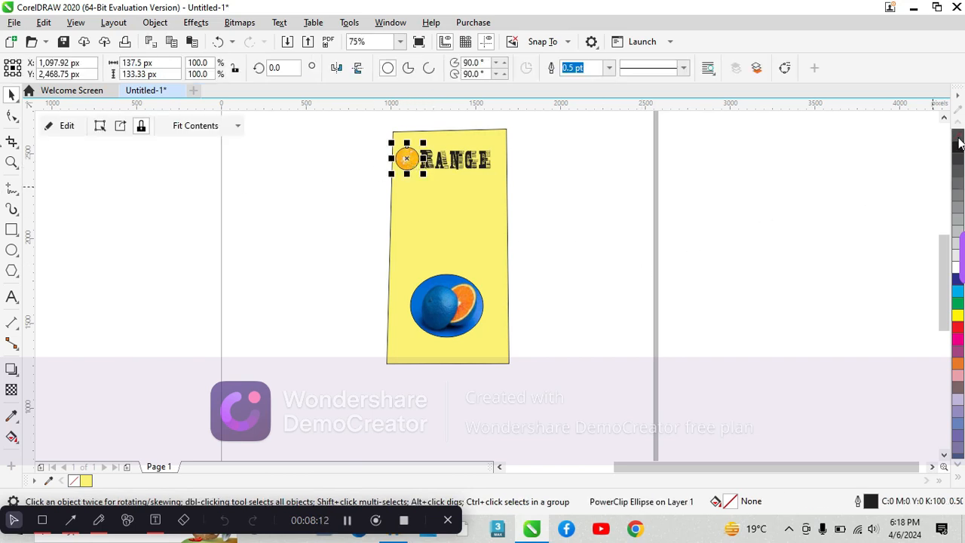
{"action": "left_click", "coordinate": [802, 184]}
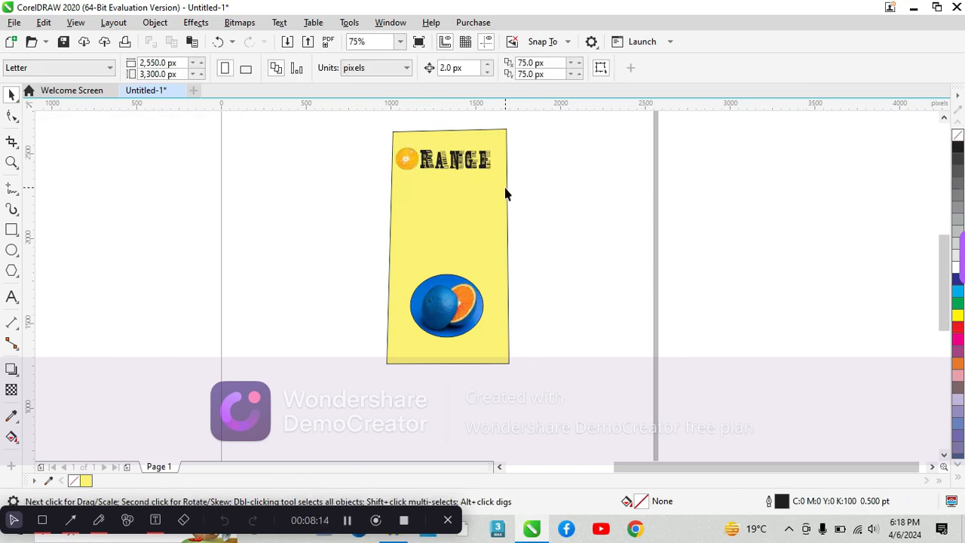
- Align the word "Range" with the orange slice's centre height and nudge it about 10 px to the right
{"action": "left_click", "coordinate": [423, 165]}
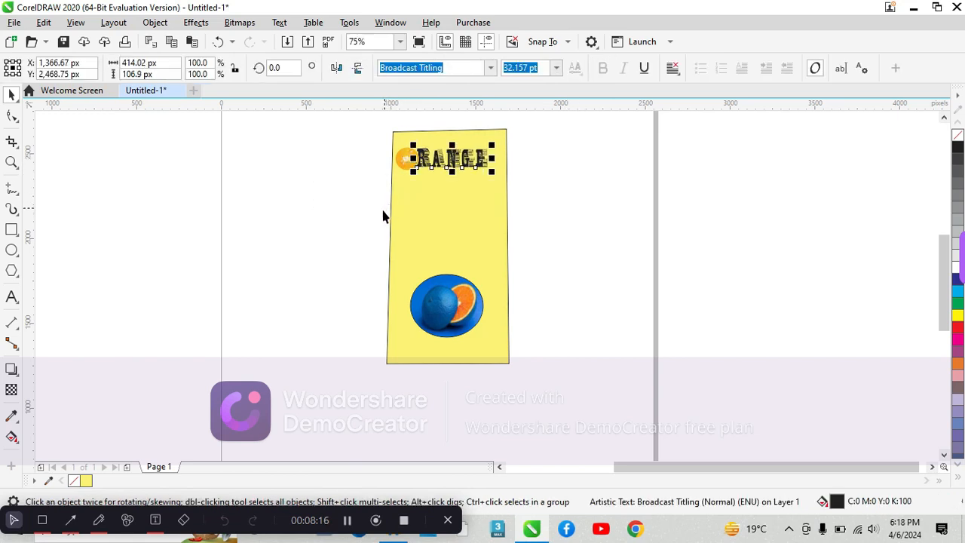
{"action": "key", "text": "Right"}
{"action": "key", "text": "Right"}
{"action": "key", "text": "Right"}
{"action": "key", "text": "Right"}
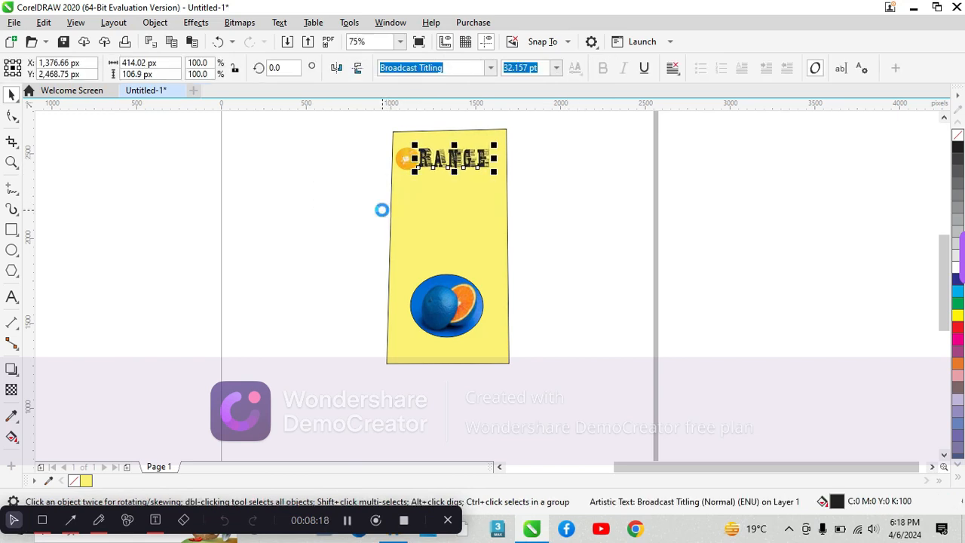
{"action": "left_click", "coordinate": [377, 216]}
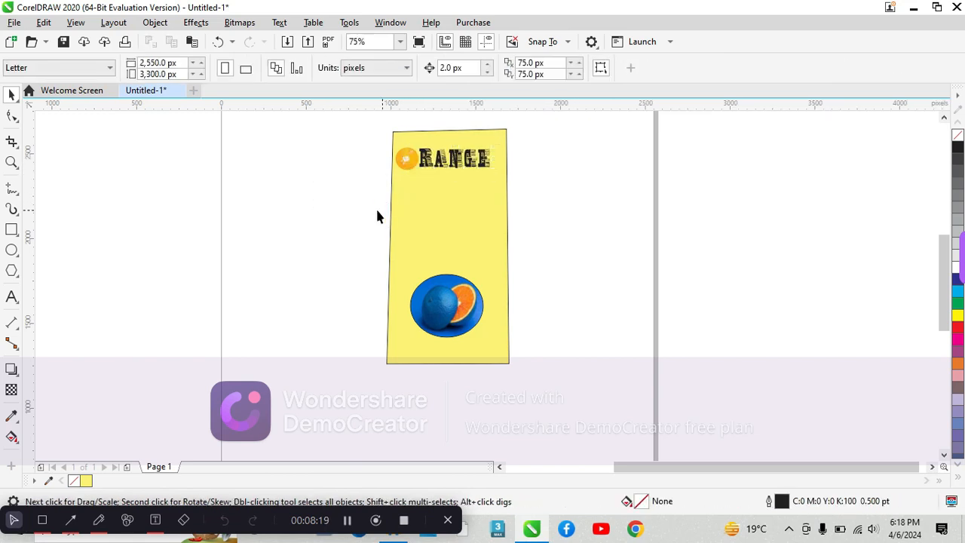
- Give the clipped orange slice's ellipse a black fill and a black outline
{"action": "left_click", "coordinate": [403, 167]}
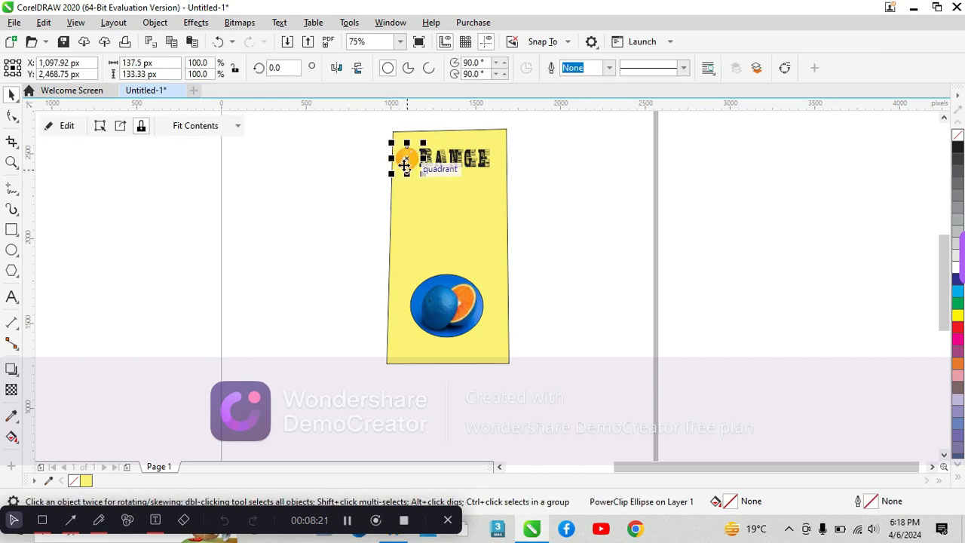
{"action": "left_click", "coordinate": [959, 151]}
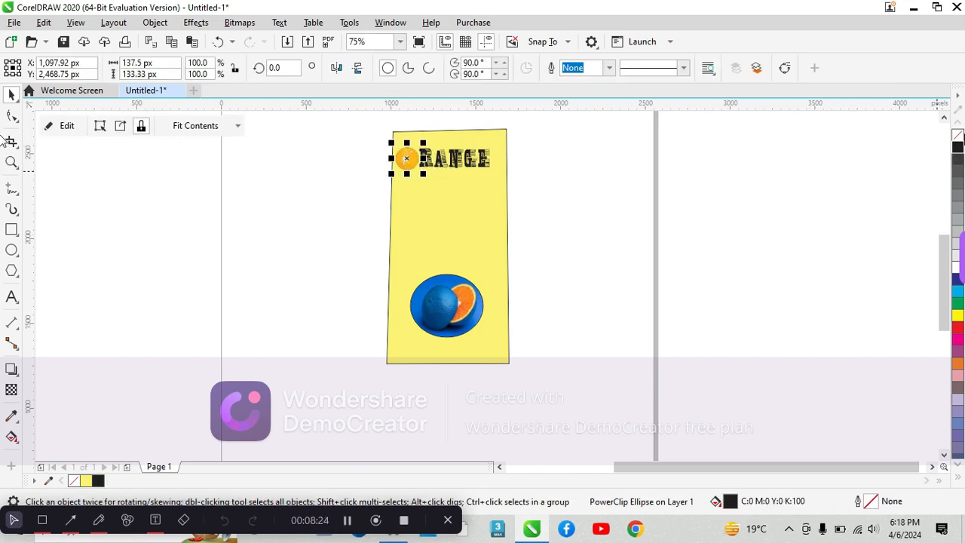
{"action": "right_click", "coordinate": [958, 148]}
{"action": "left_click", "coordinate": [912, 165]}
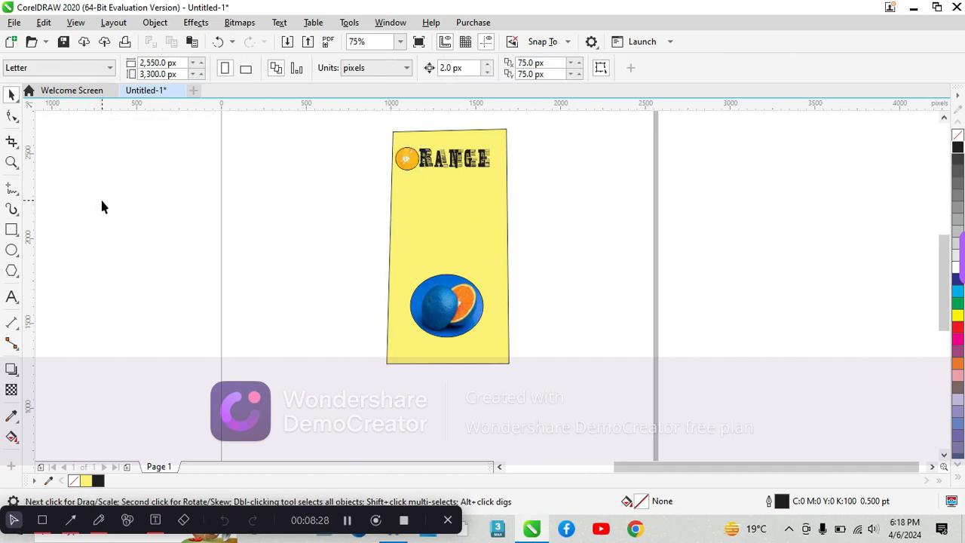
- Add the artistic text "juice" on the blank page area left of the yellow panel
{"action": "left_click", "coordinate": [9, 299]}
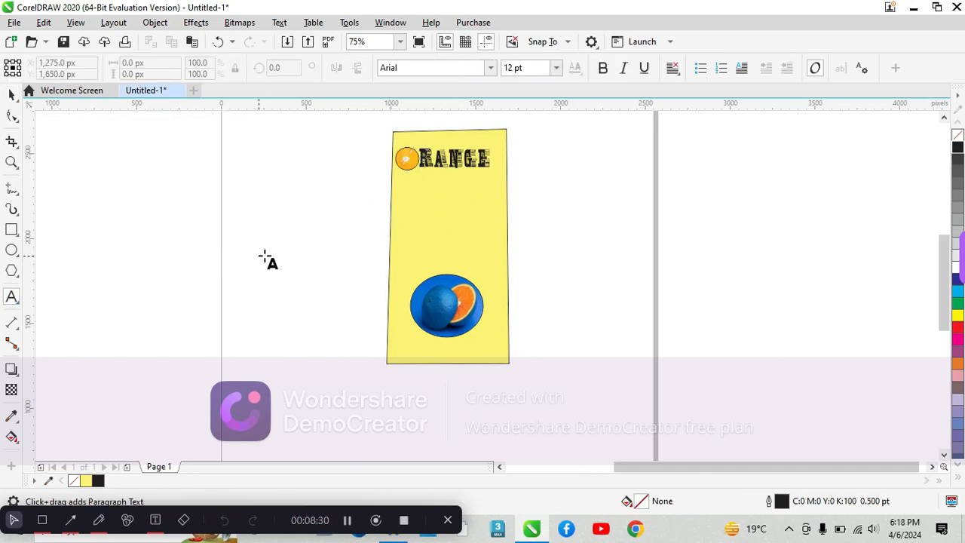
{"action": "left_click", "coordinate": [326, 223]}
{"action": "type", "text": "juice"}
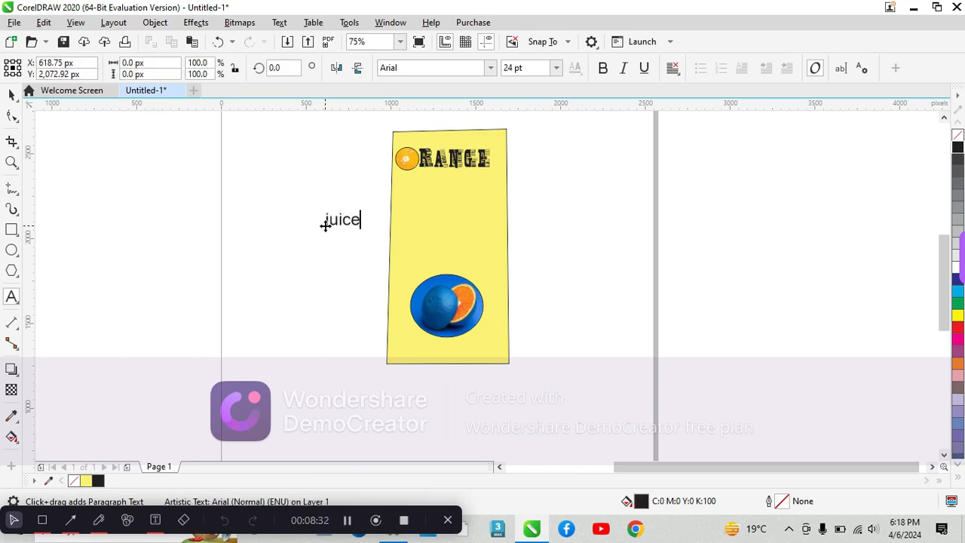
{"action": "key", "text": "Escape"}
{"action": "left_click", "coordinate": [10, 94]}
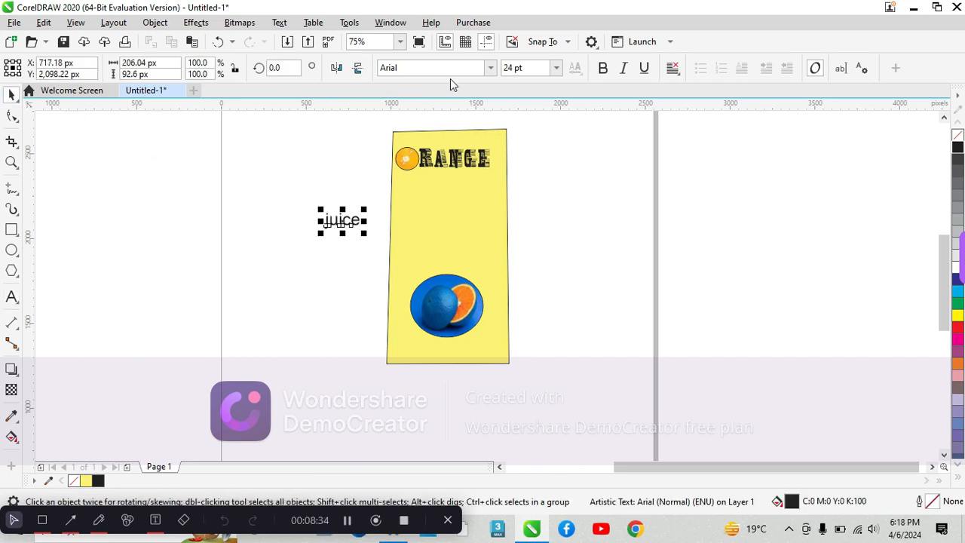
- Set the word "juice" in the Impact font and move it onto the yellow panel just below "Range"
{"action": "left_click", "coordinate": [441, 68]}
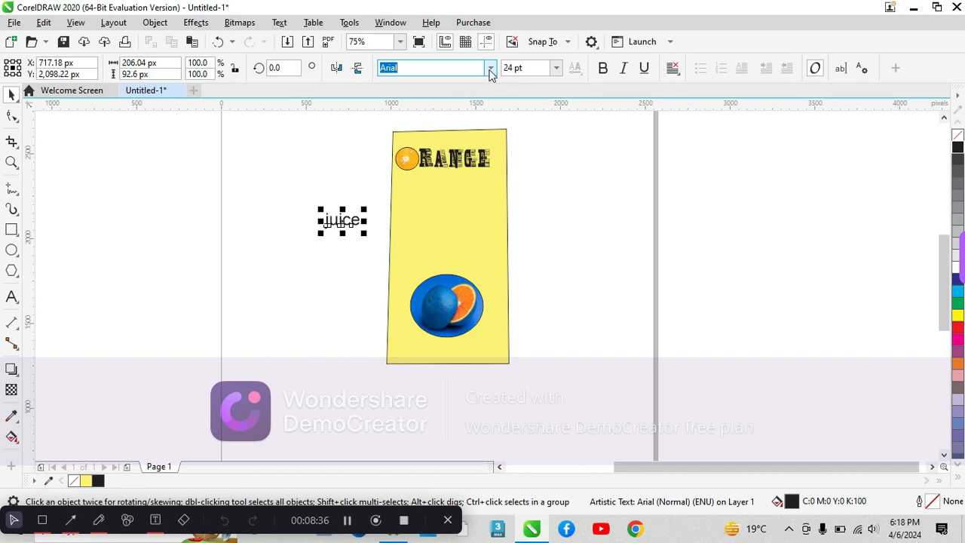
{"action": "left_click", "coordinate": [490, 68]}
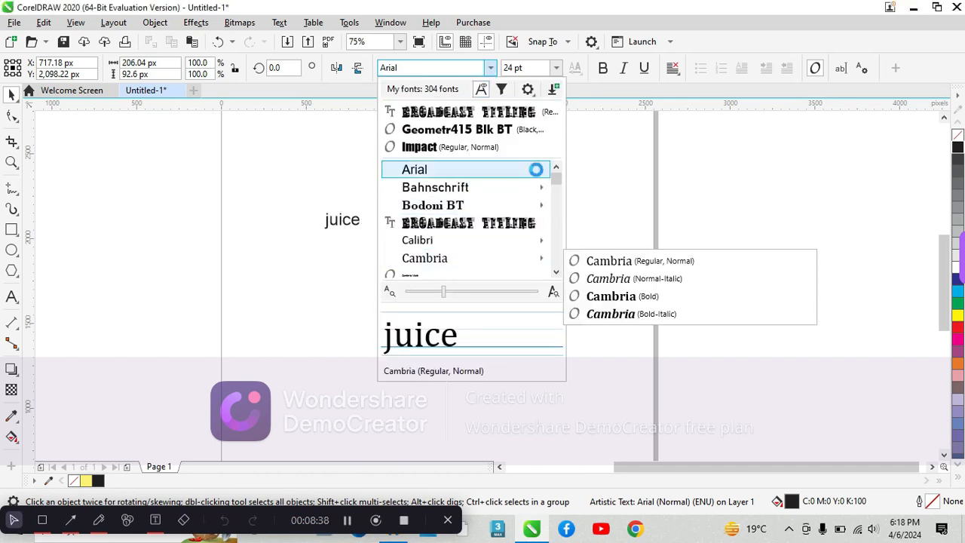
{"action": "left_click", "coordinate": [432, 148]}
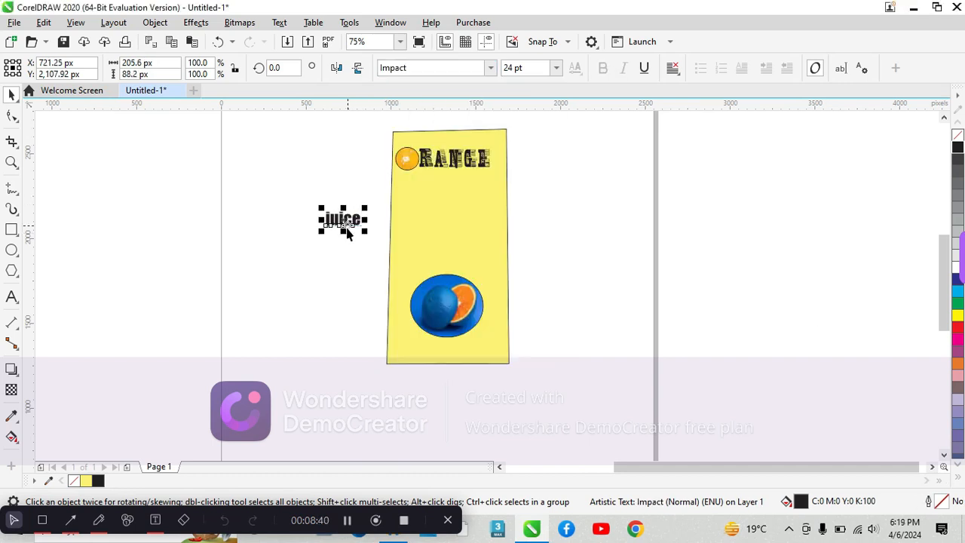
{"action": "left_click_drag", "start_coordinate": [347, 231], "coordinate": [467, 183]}
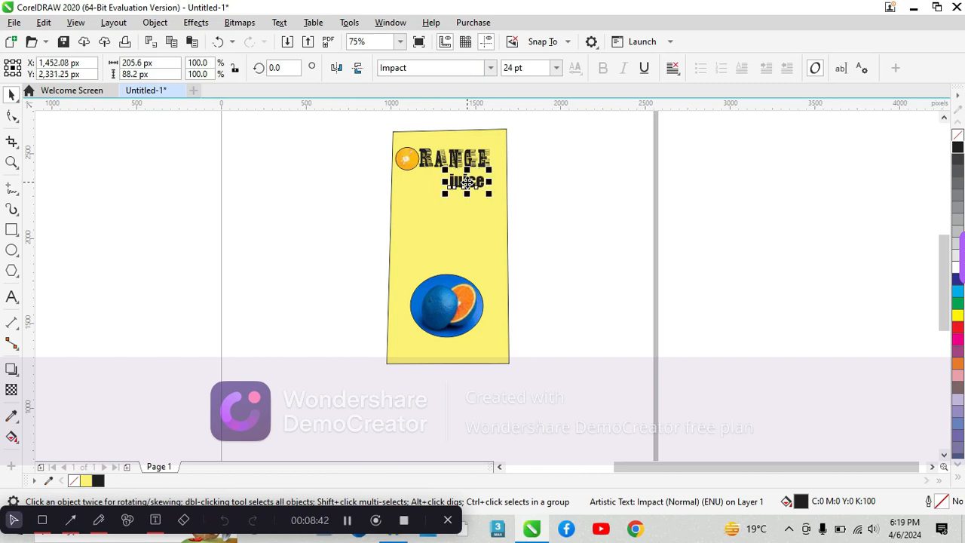
- Change the word "Range" beside the orange slice to the Impact font and move it about 20 px to the right
{"action": "left_click", "coordinate": [451, 163]}
{"action": "left_click", "coordinate": [488, 68]}
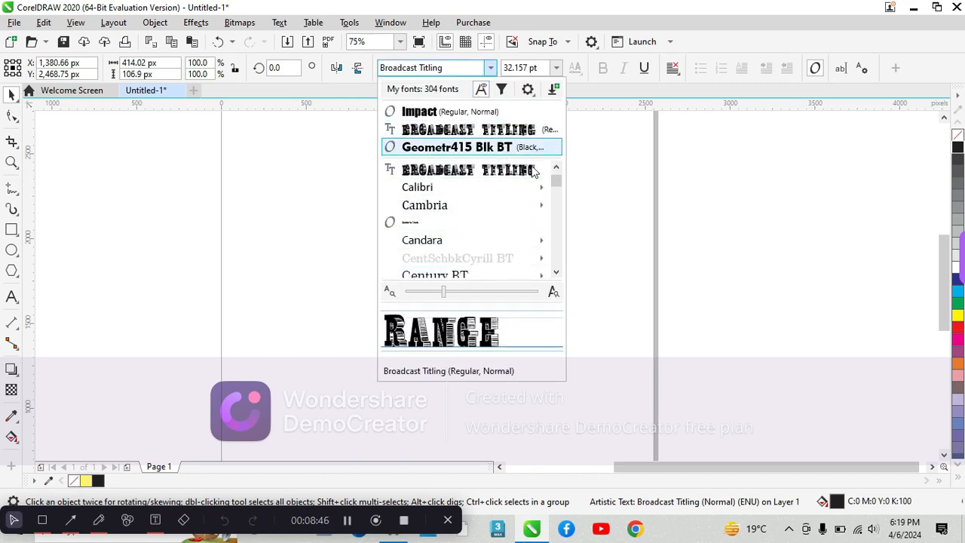
{"action": "left_click_drag", "start_coordinate": [558, 183], "coordinate": [552, 214]}
{"action": "left_click", "coordinate": [419, 258]}
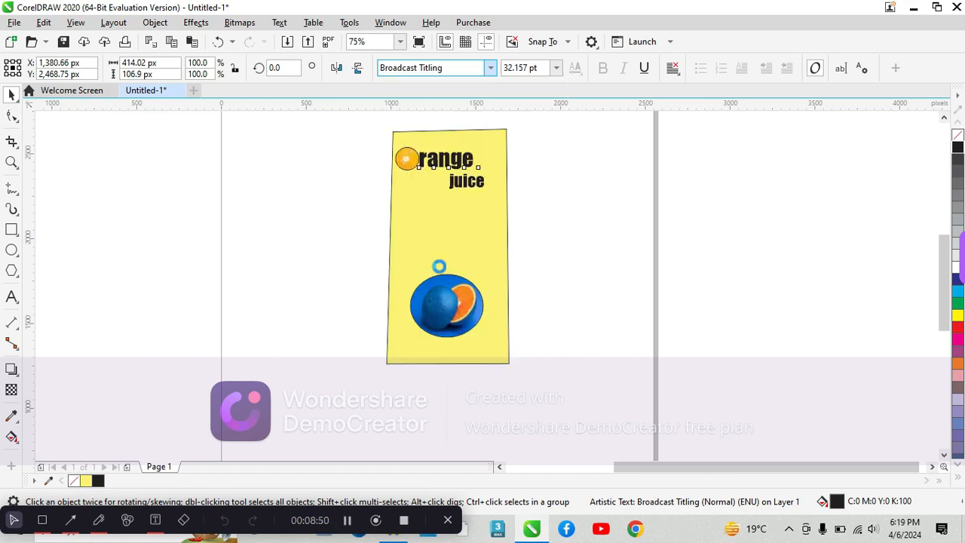
{"action": "left_click", "coordinate": [576, 241]}
{"action": "left_click", "coordinate": [446, 157]}
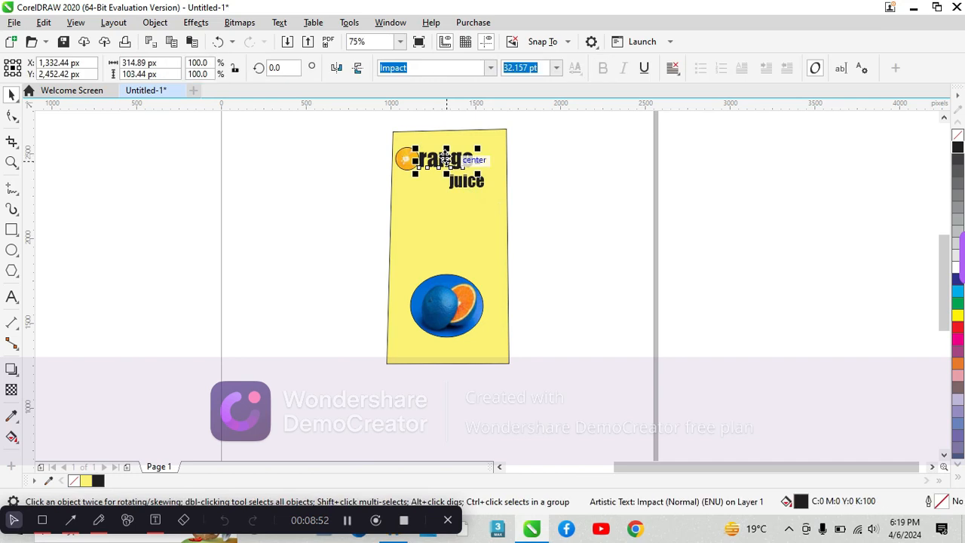
{"action": "left_click_drag", "start_coordinate": [446, 156], "coordinate": [449, 156]}
{"action": "left_click", "coordinate": [448, 156]}
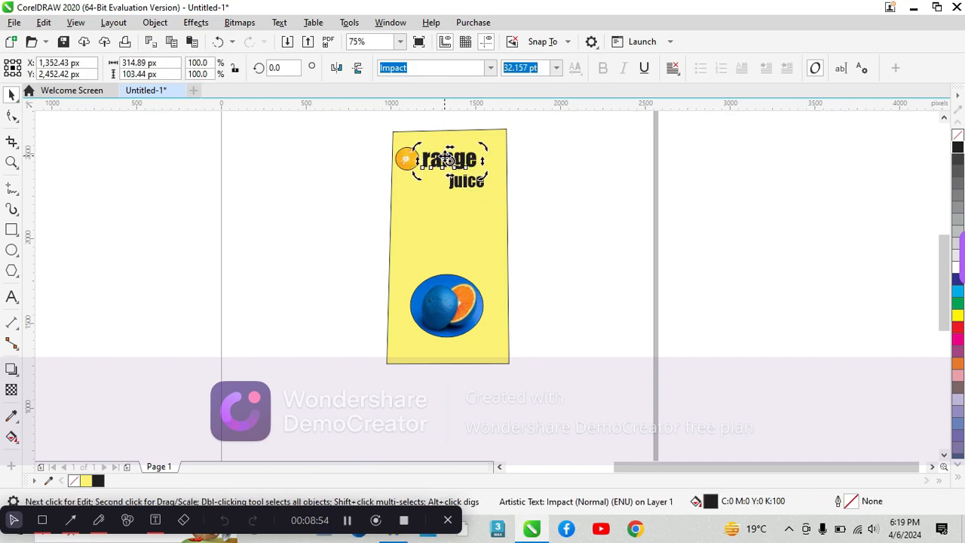
{"action": "left_click", "coordinate": [328, 193]}
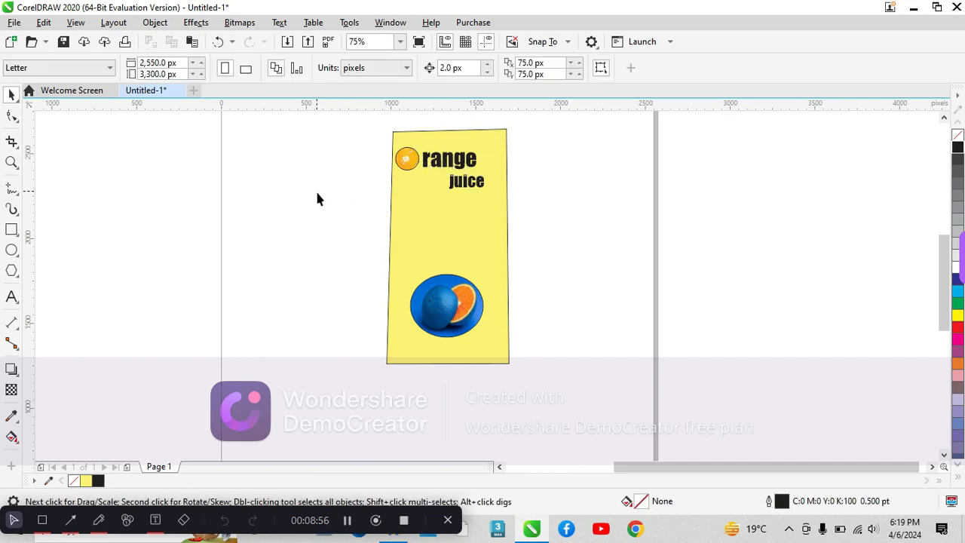
- Give the word "range" a yellow fill and a black outline
{"action": "left_click", "coordinate": [448, 160]}
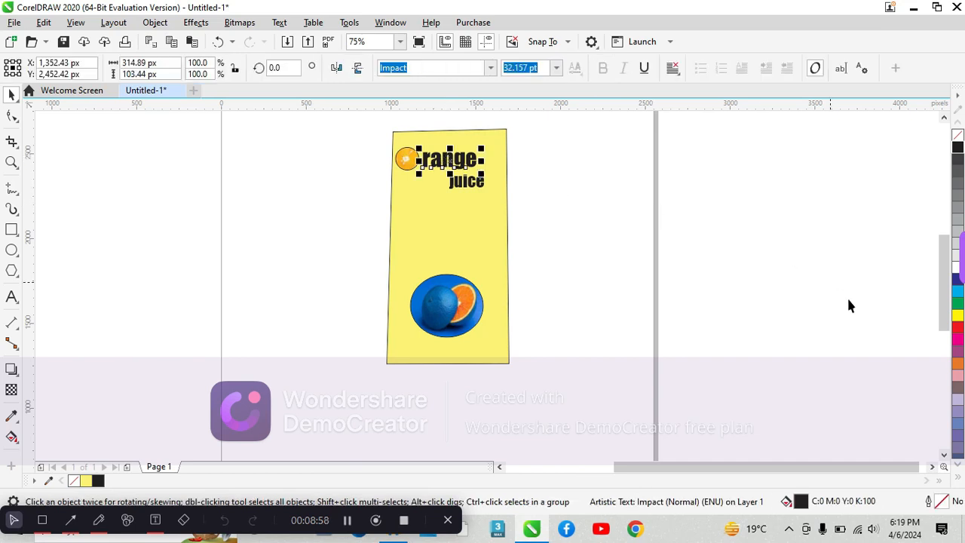
{"action": "left_click", "coordinate": [958, 315]}
{"action": "left_click", "coordinate": [698, 276]}
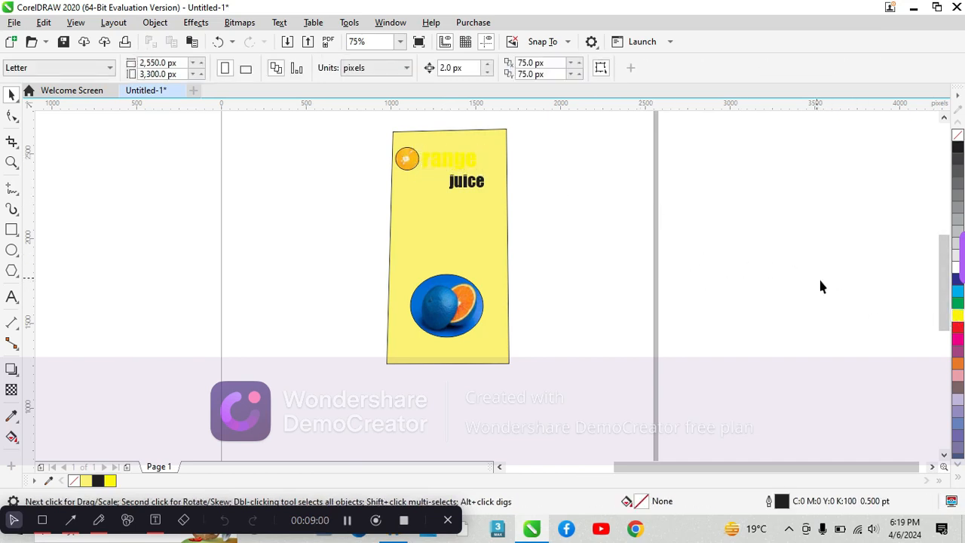
{"action": "left_click", "coordinate": [463, 168]}
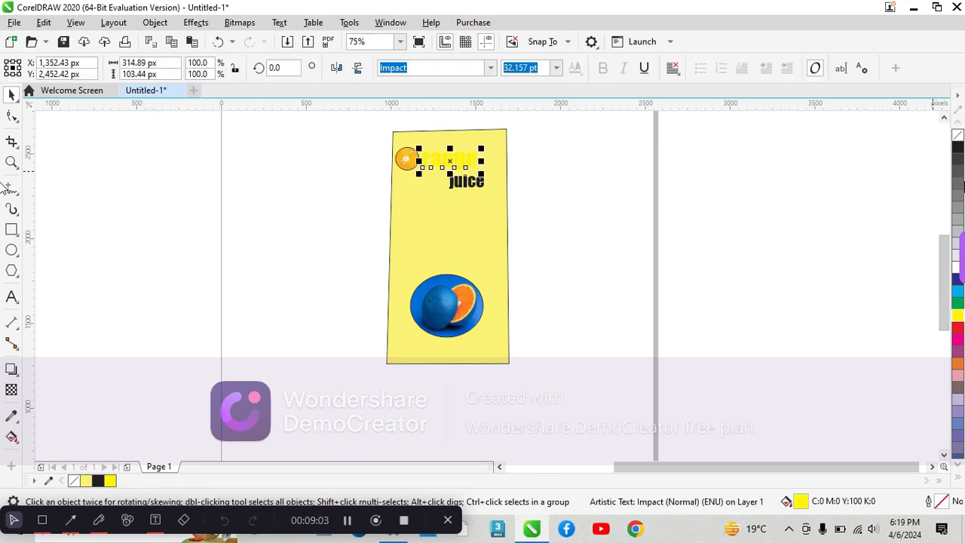
{"action": "right_click", "coordinate": [954, 148]}
{"action": "left_click", "coordinate": [588, 239]}
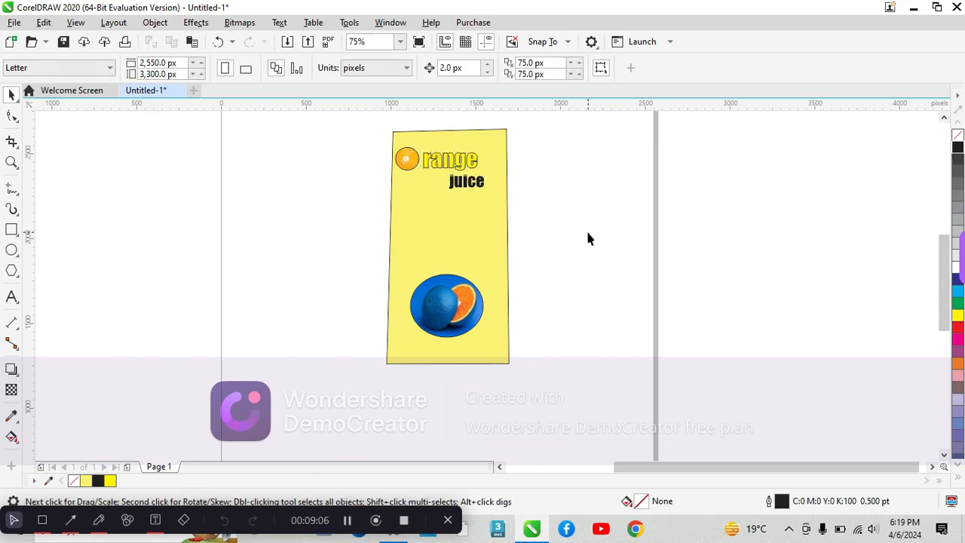
- Fill the word "juice" with yellow and outline it in black
{"action": "left_click", "coordinate": [464, 189]}
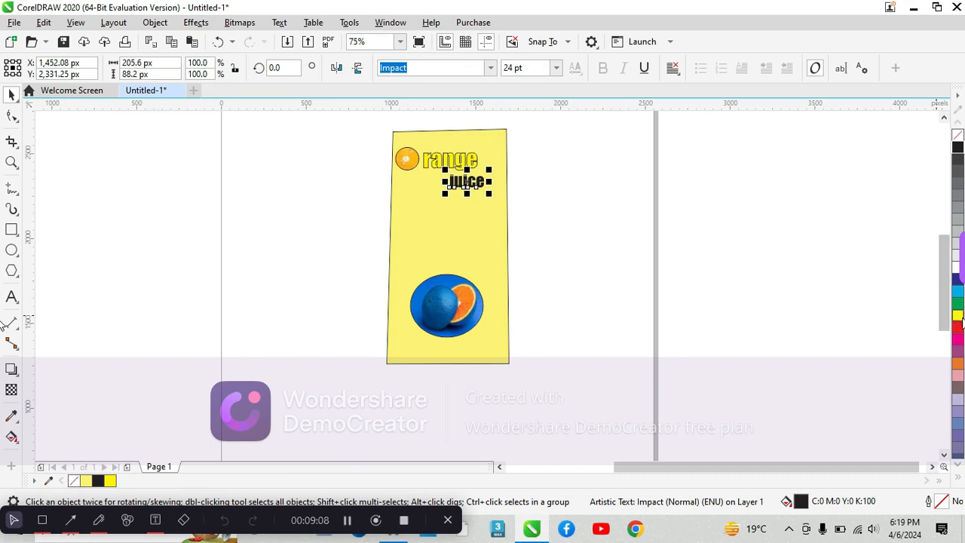
{"action": "left_click", "coordinate": [958, 315]}
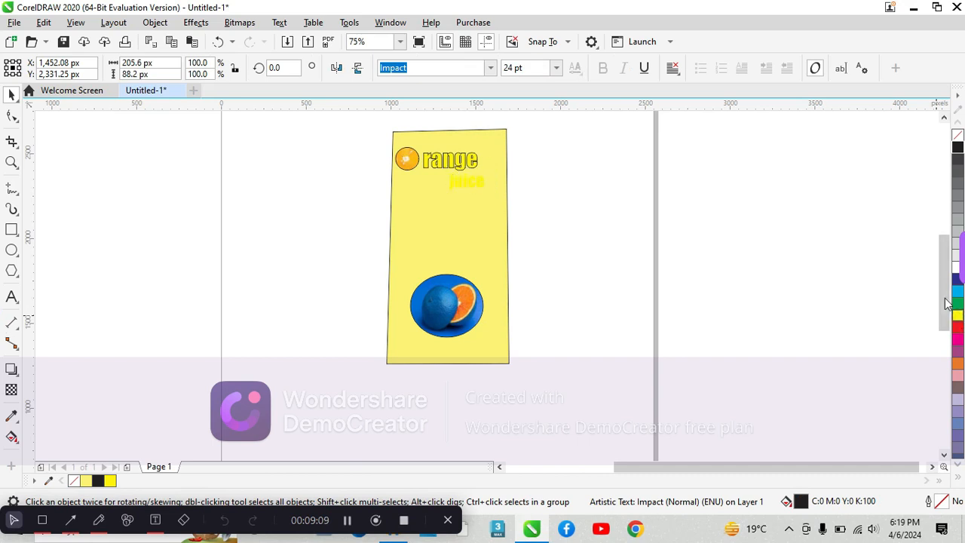
{"action": "right_click", "coordinate": [959, 146]}
{"action": "left_click", "coordinate": [640, 230]}
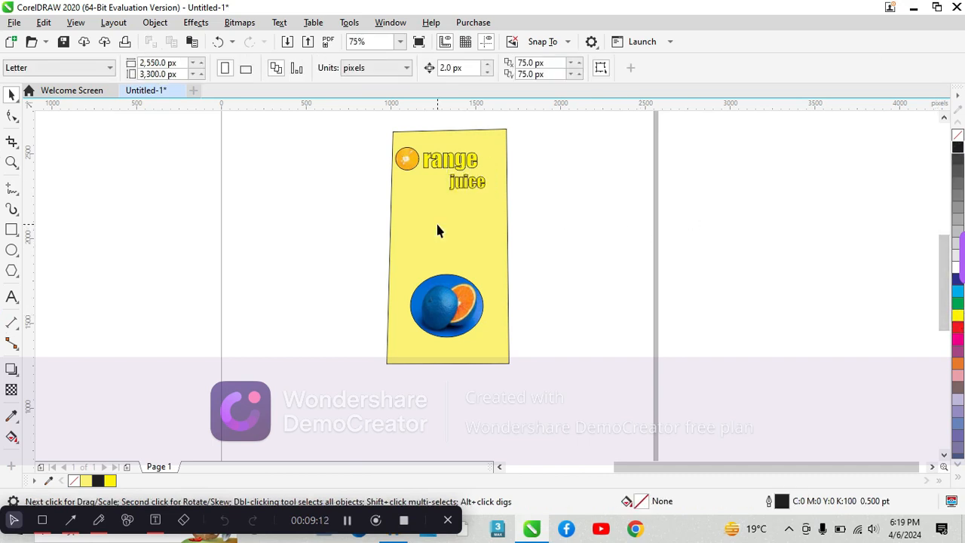
- Import the "orange juice box" image onto the empty area right of the page and enlarge it to about 238%
{"action": "left_click", "coordinate": [14, 22]}
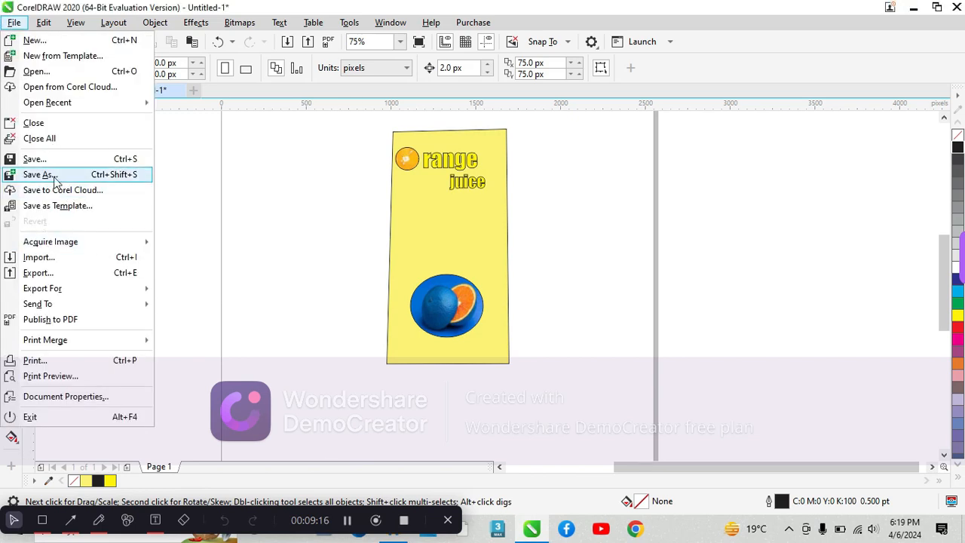
{"action": "left_click", "coordinate": [191, 272]}
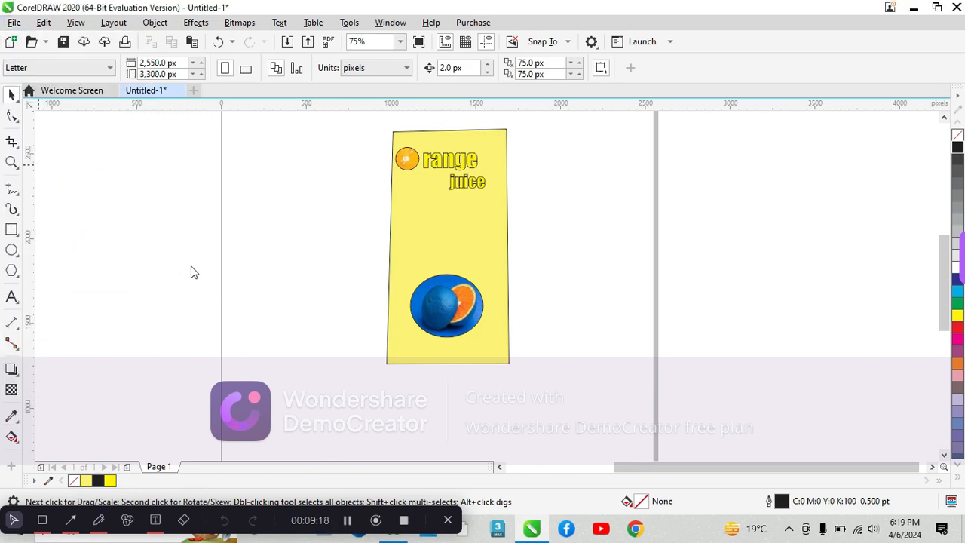
{"action": "key", "text": "ctrl+i"}
{"action": "left_click_drag", "start_coordinate": [466, 108], "coordinate": [481, 217]}
{"action": "left_click", "coordinate": [415, 240]}
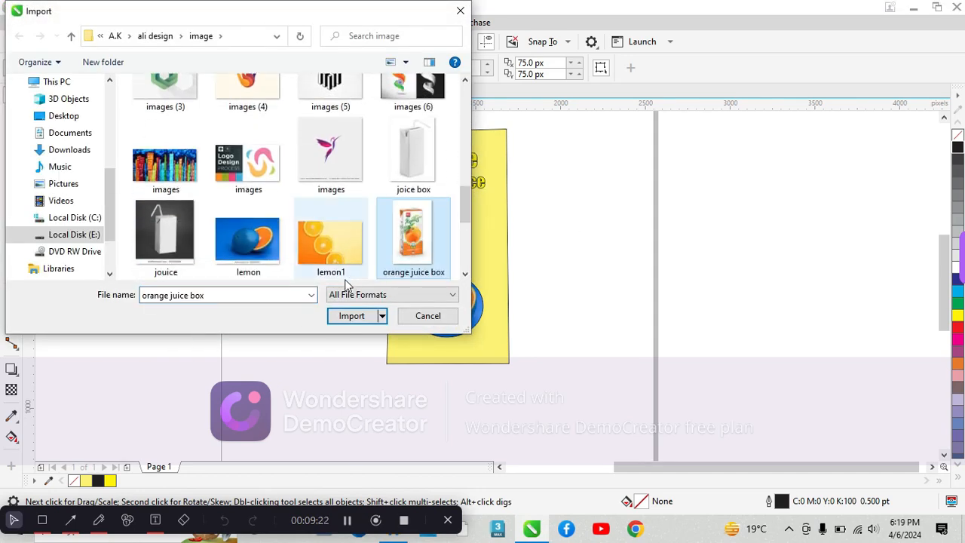
{"action": "left_click", "coordinate": [351, 316]}
{"action": "left_click", "coordinate": [701, 214]}
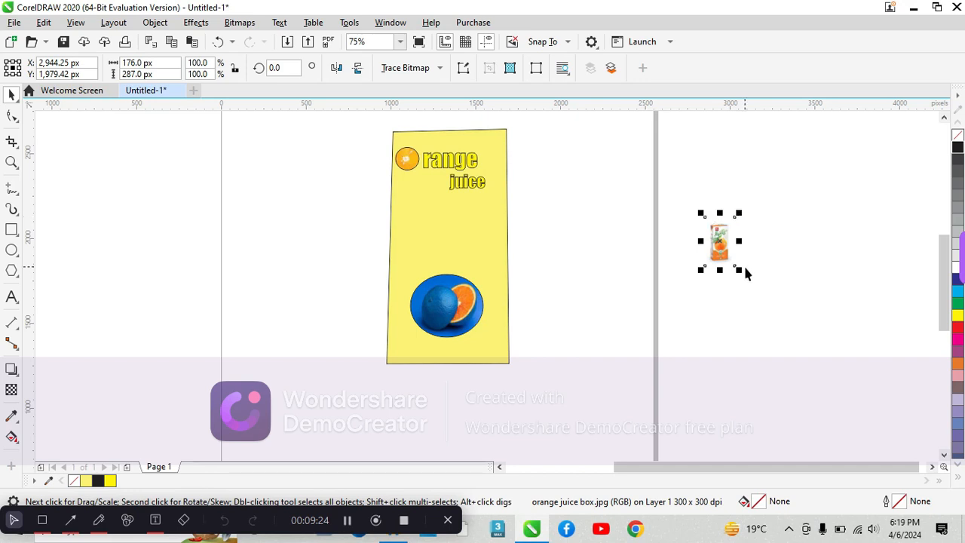
{"action": "left_click_drag", "start_coordinate": [760, 295], "coordinate": [798, 337]}
{"action": "left_click_drag", "start_coordinate": [740, 273], "coordinate": [790, 338]}
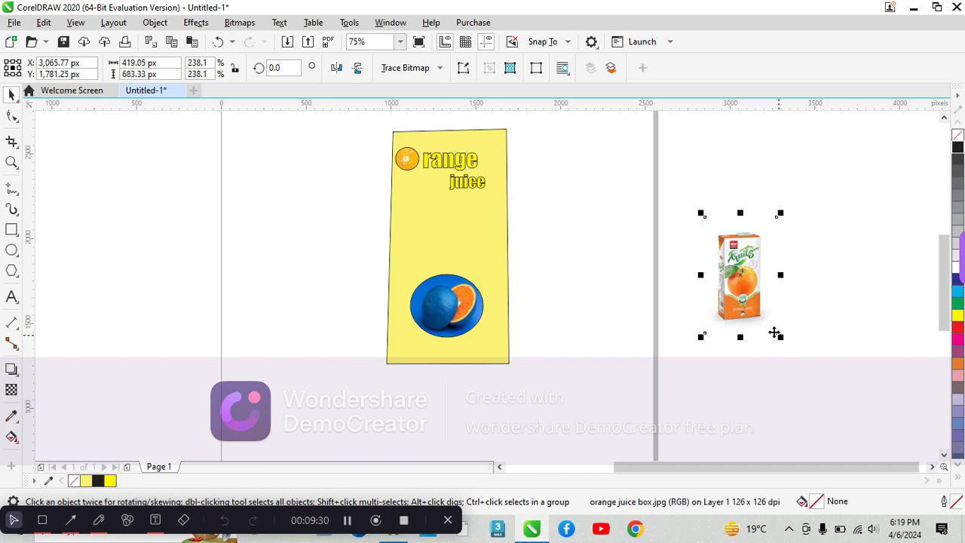
{"action": "left_click", "coordinate": [687, 293]}
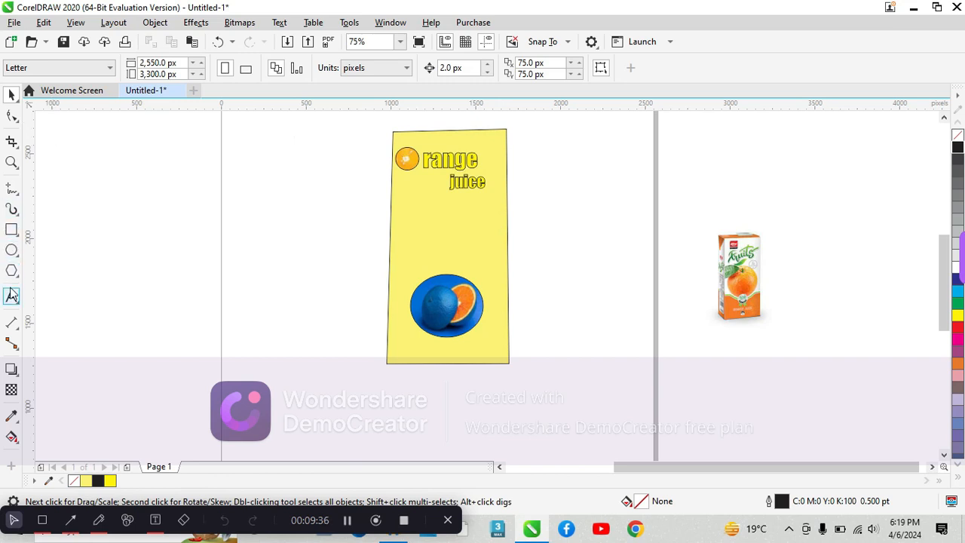
- Add the artistic text "fruits" on the blank page area left of the panel, with no fill and a black outline
{"action": "left_click", "coordinate": [12, 296]}
{"action": "left_click", "coordinate": [305, 210]}
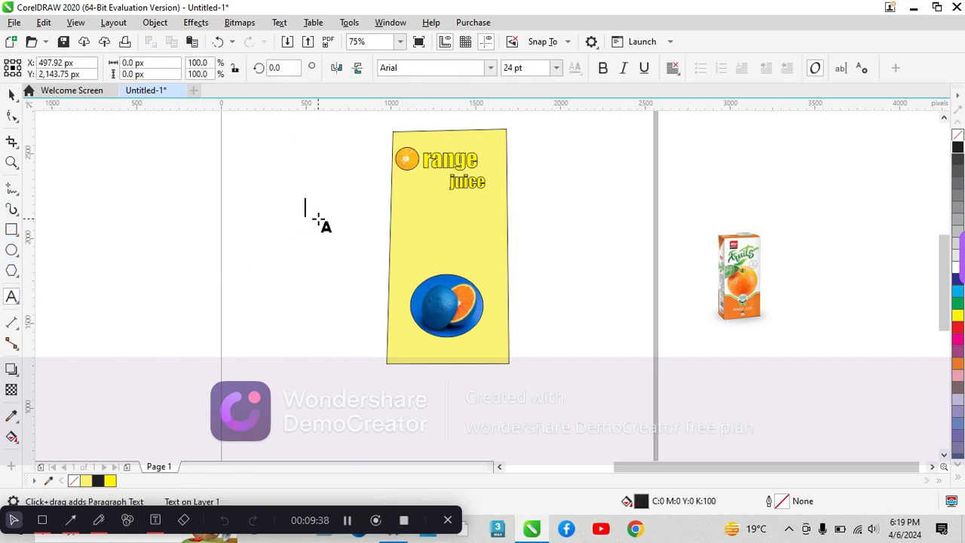
{"action": "type", "text": "fruits"}
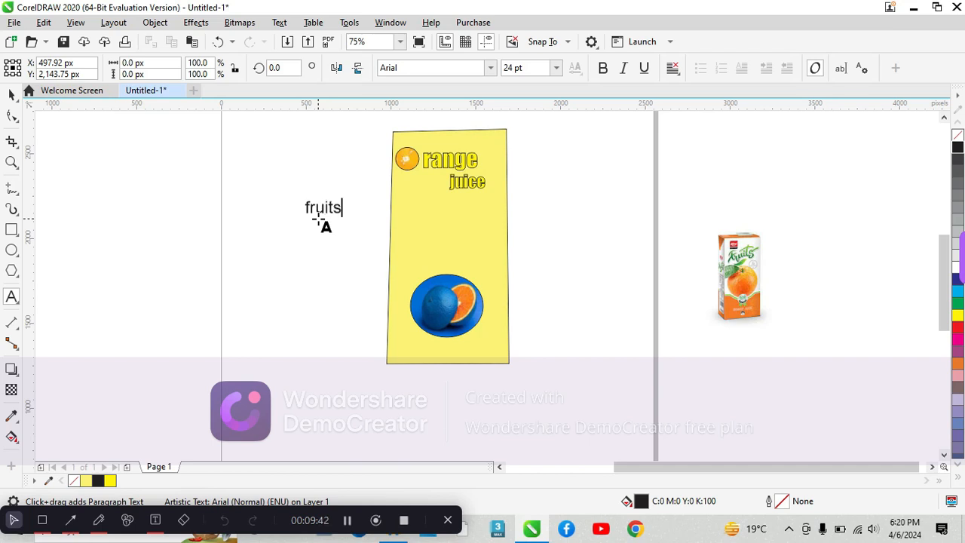
{"action": "left_click", "coordinate": [11, 94]}
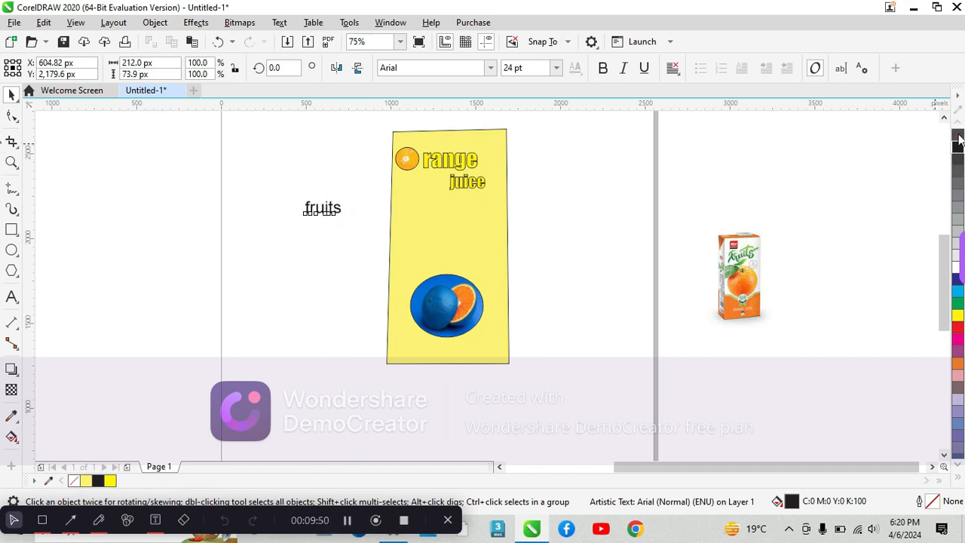
{"action": "left_click", "coordinate": [959, 136]}
{"action": "left_click", "coordinate": [959, 149]}
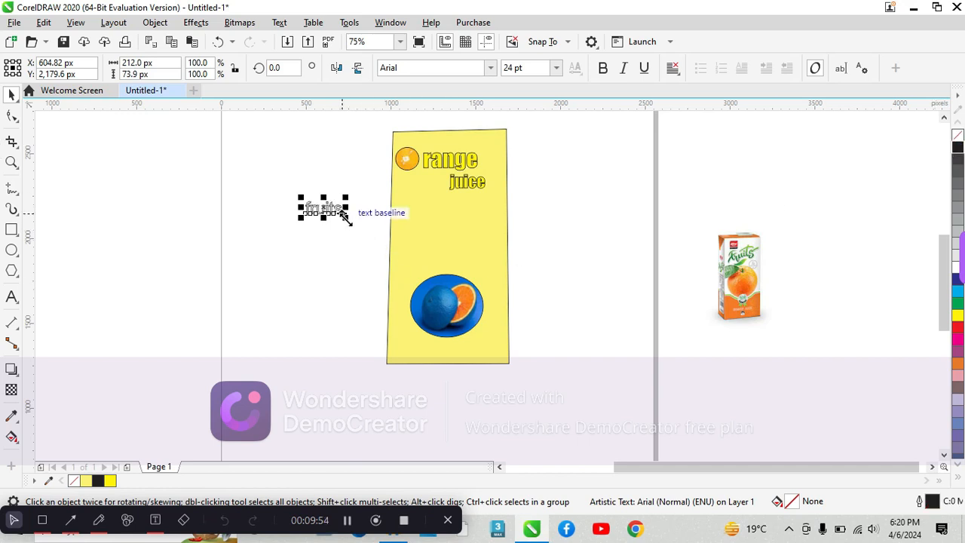
- Enlarge the "fruits" text to about 51.8 pt and move it onto the panel between "juice" and the oval orange image
{"action": "left_click_drag", "start_coordinate": [345, 218], "coordinate": [386, 256]}
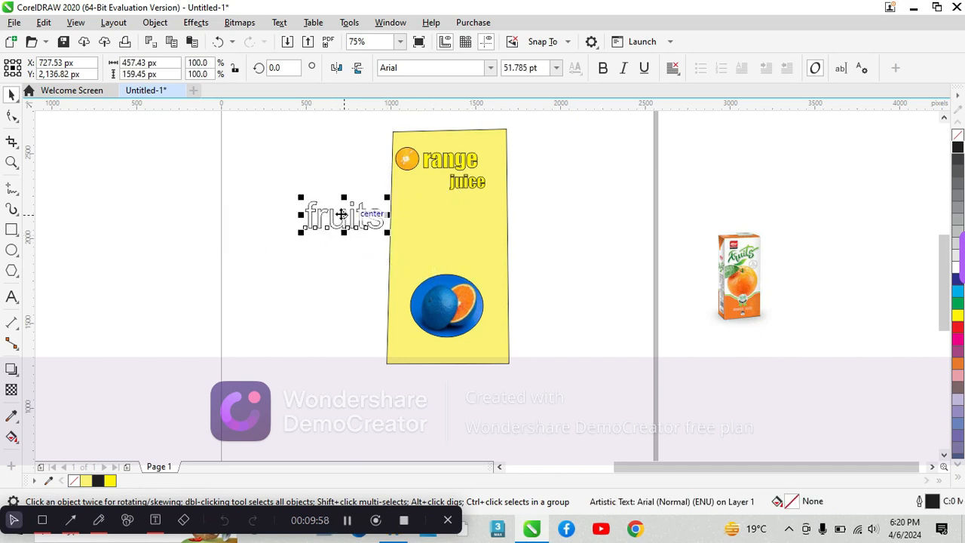
{"action": "left_click_drag", "start_coordinate": [344, 215], "coordinate": [444, 220]}
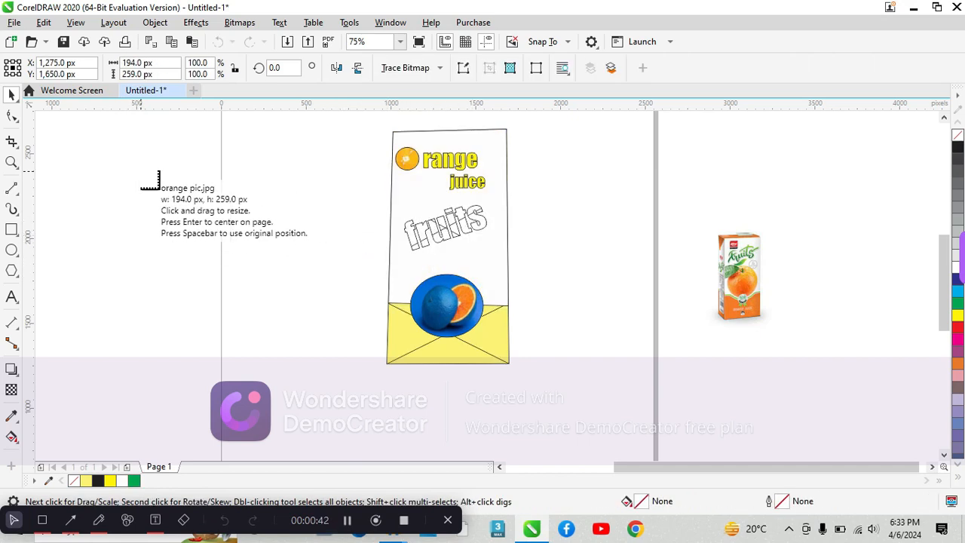
- Place the imported "orange pic.jpg" at its original size left of the page and PowerClip it inside the word "fruits"
{"action": "left_click", "coordinate": [136, 166]}
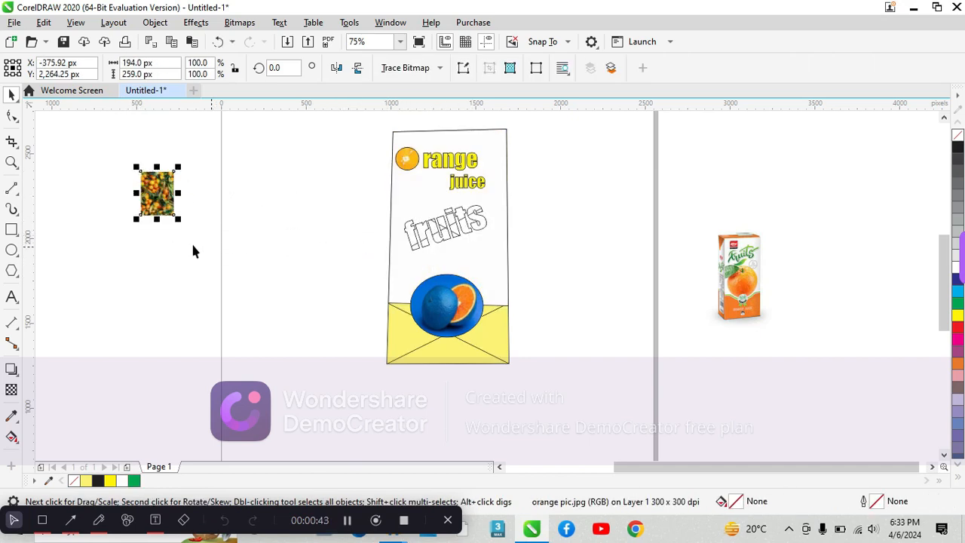
{"action": "left_click_drag", "start_coordinate": [150, 194], "coordinate": [445, 219]}
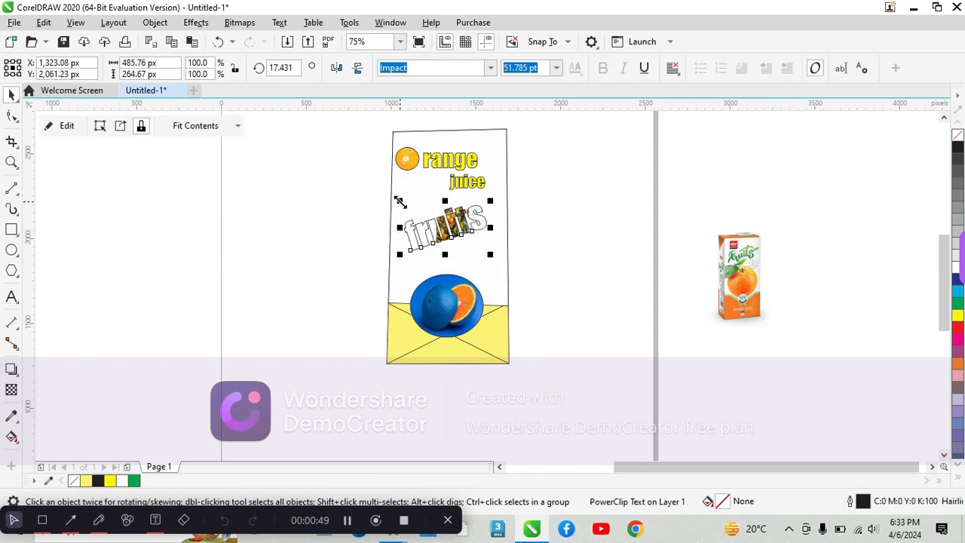
- Edit the PowerClip contents of "fruits" and enlarge the orange picture from its centre to about 295.6% so it fills the letters
{"action": "left_click_drag", "start_coordinate": [400, 201], "coordinate": [344, 166]}
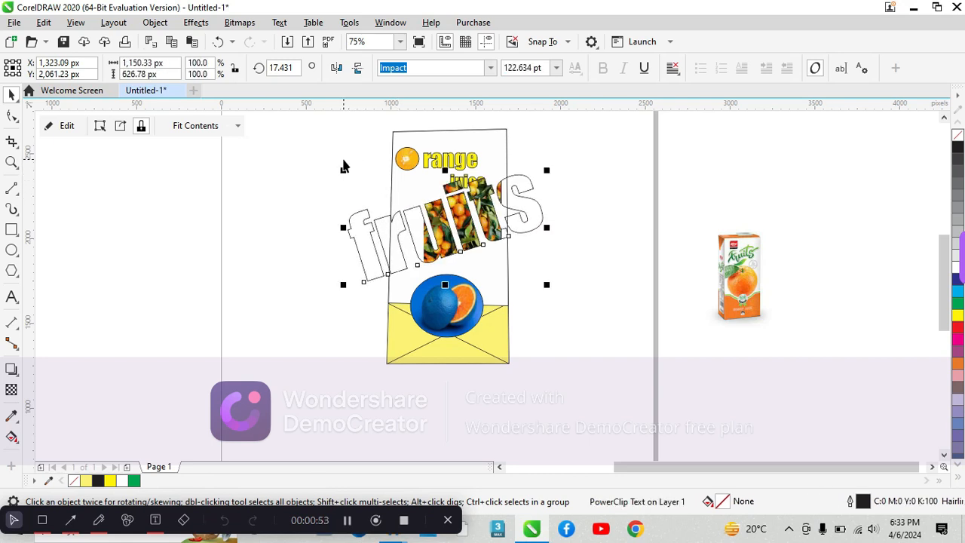
{"action": "key", "text": "ctrl+z"}
{"action": "left_click", "coordinate": [66, 126]}
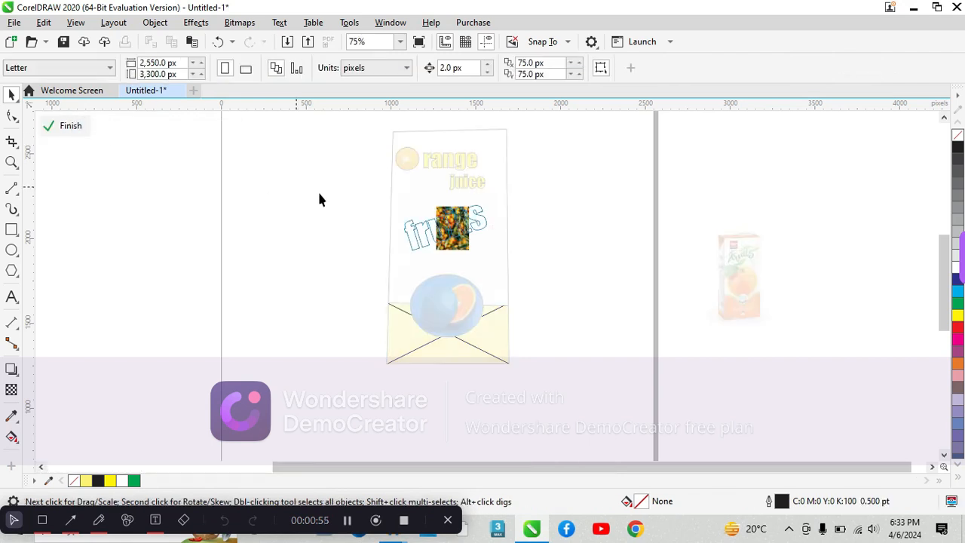
{"action": "left_click", "coordinate": [458, 251]}
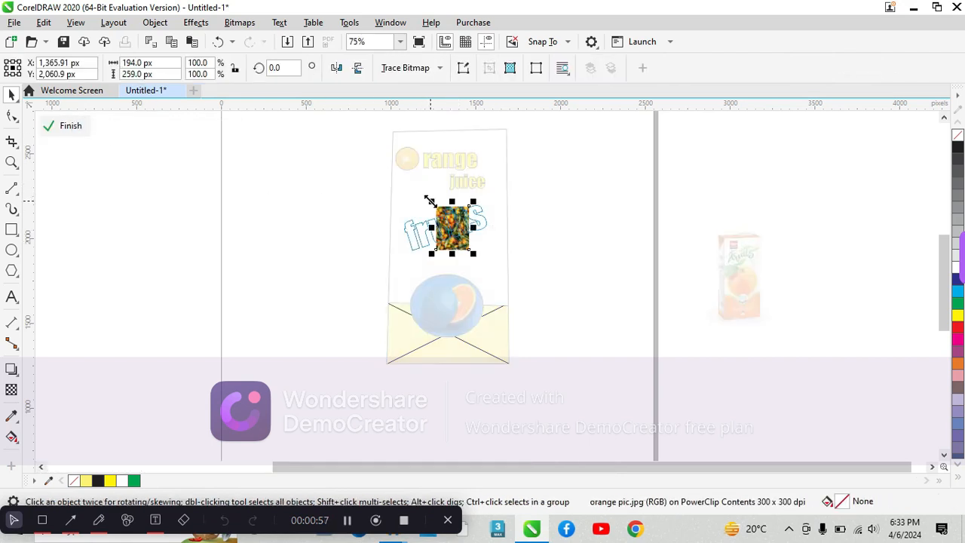
{"action": "left_click_drag", "start_coordinate": [432, 202], "coordinate": [349, 160]}
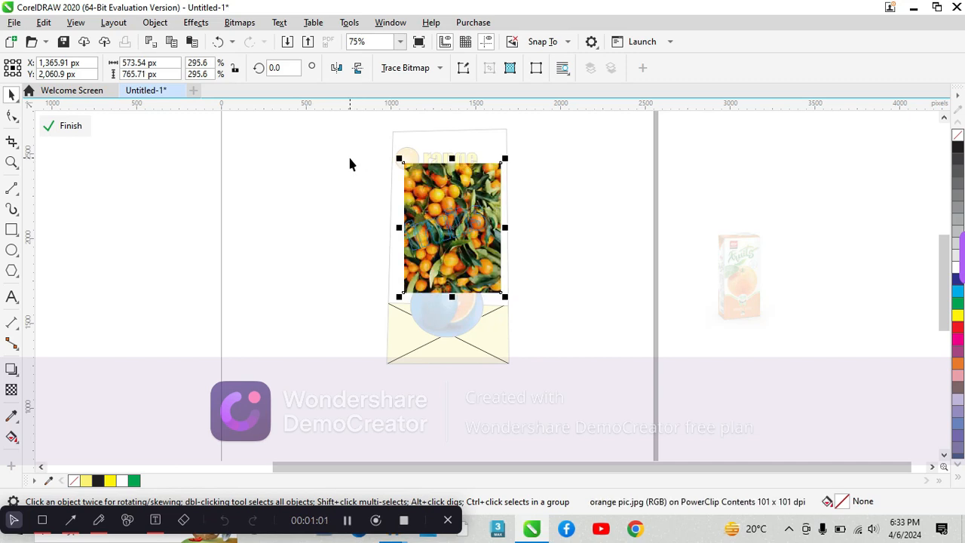
{"action": "left_click", "coordinate": [61, 125]}
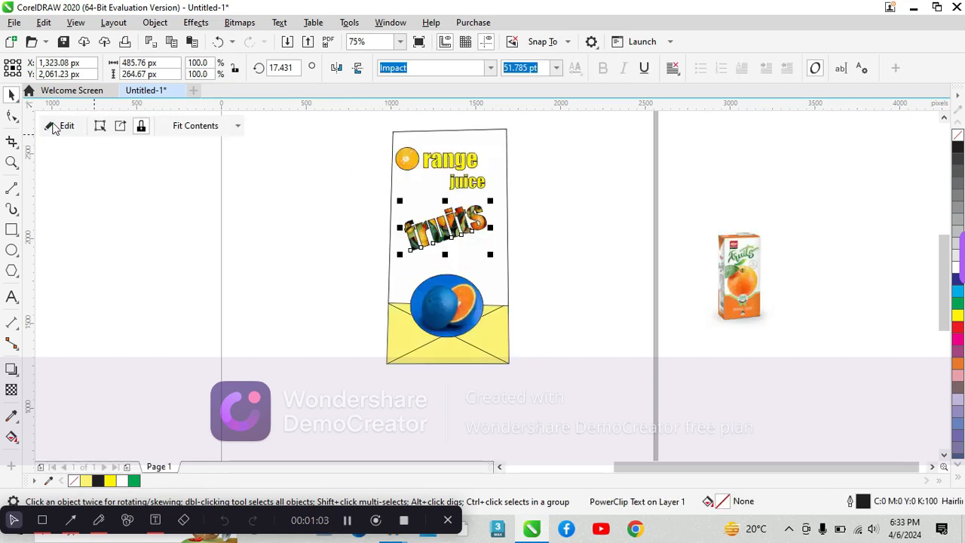
- Import the "orange pic" image and place it at its original size on the blank area left of the page
{"action": "left_click", "coordinate": [276, 311]}
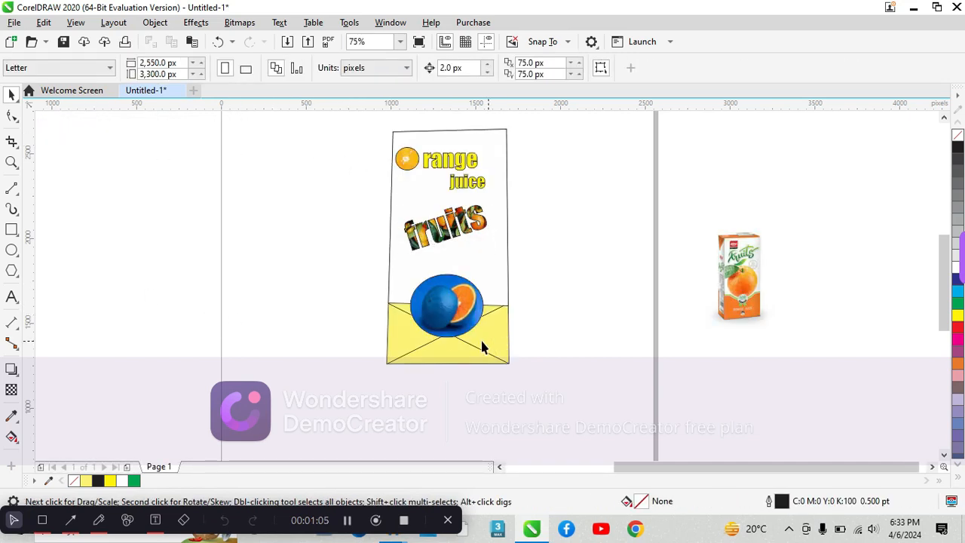
{"action": "left_click", "coordinate": [13, 22]}
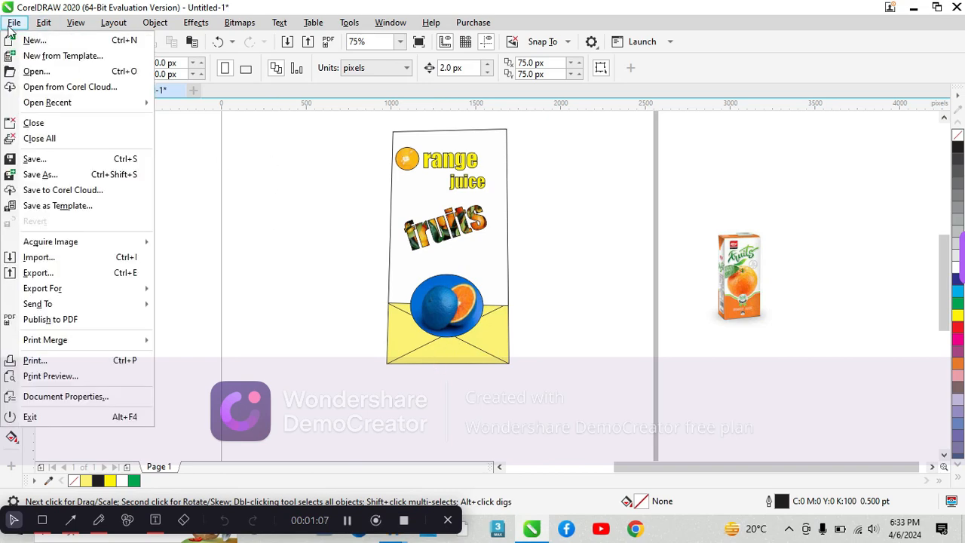
{"action": "left_click", "coordinate": [67, 258]}
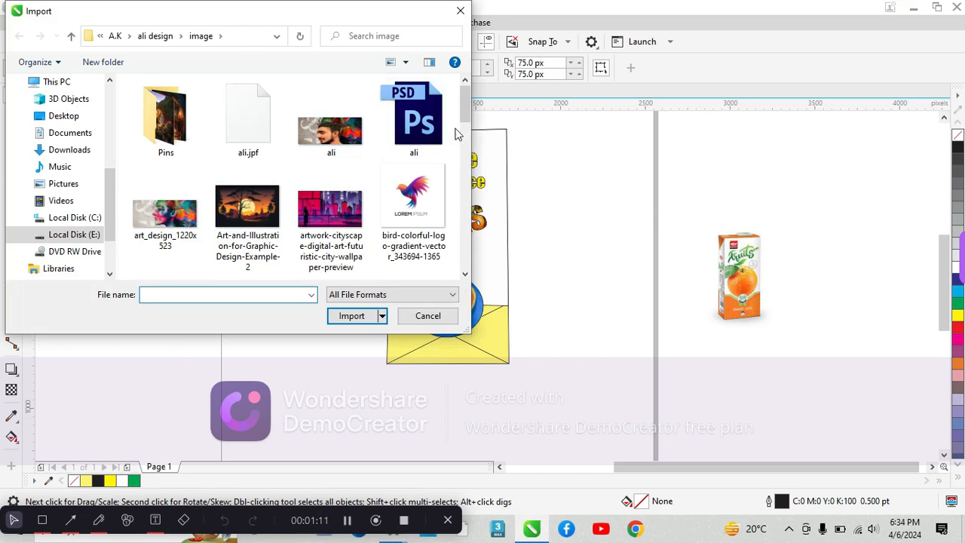
{"action": "left_click_drag", "start_coordinate": [463, 111], "coordinate": [462, 254]}
{"action": "left_click", "coordinate": [165, 128]}
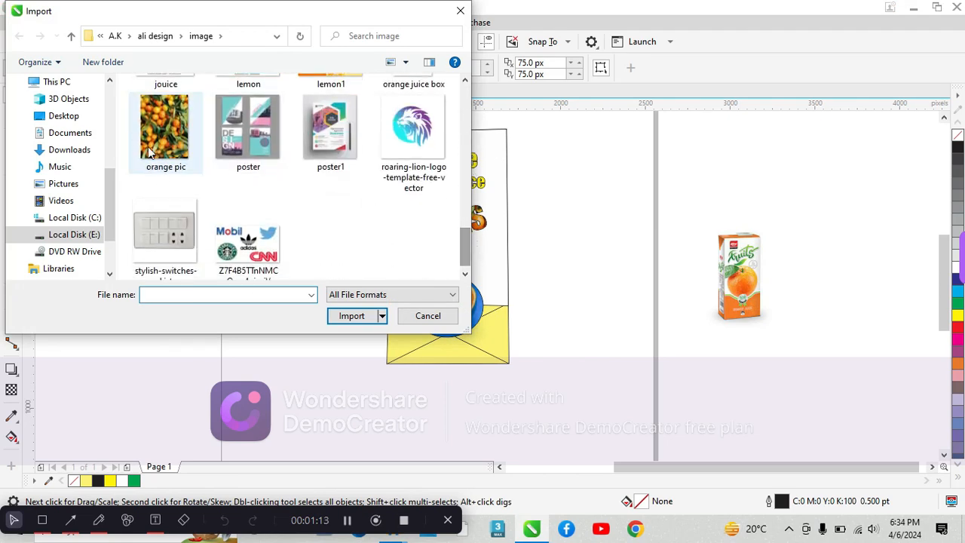
{"action": "left_click", "coordinate": [352, 316]}
{"action": "left_click", "coordinate": [145, 246]}
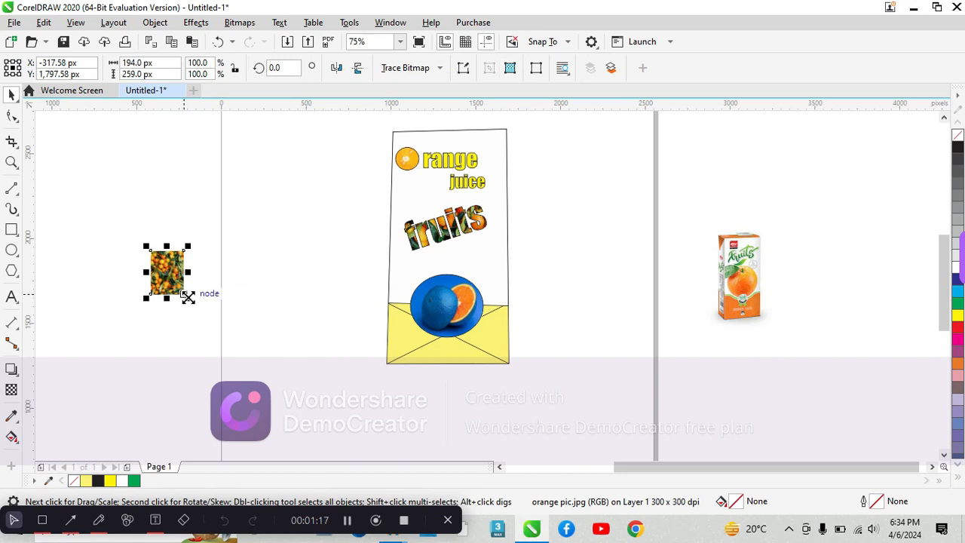
- Enlarge the orange picture to about 423.1% and PowerClip it inside the yellow section at the base of the panel
{"action": "left_click_drag", "start_coordinate": [188, 298], "coordinate": [484, 347]}
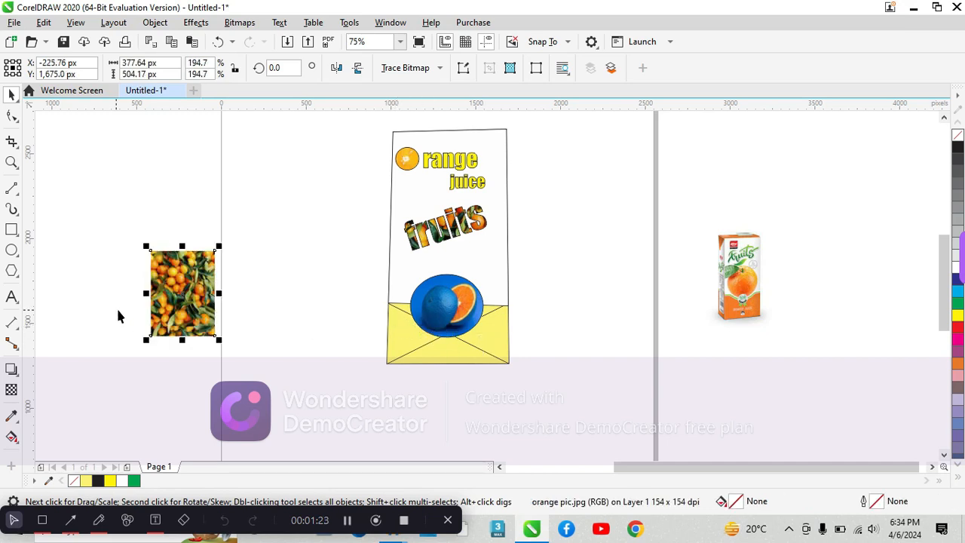
{"action": "left_click_drag", "start_coordinate": [217, 342], "coordinate": [269, 400]}
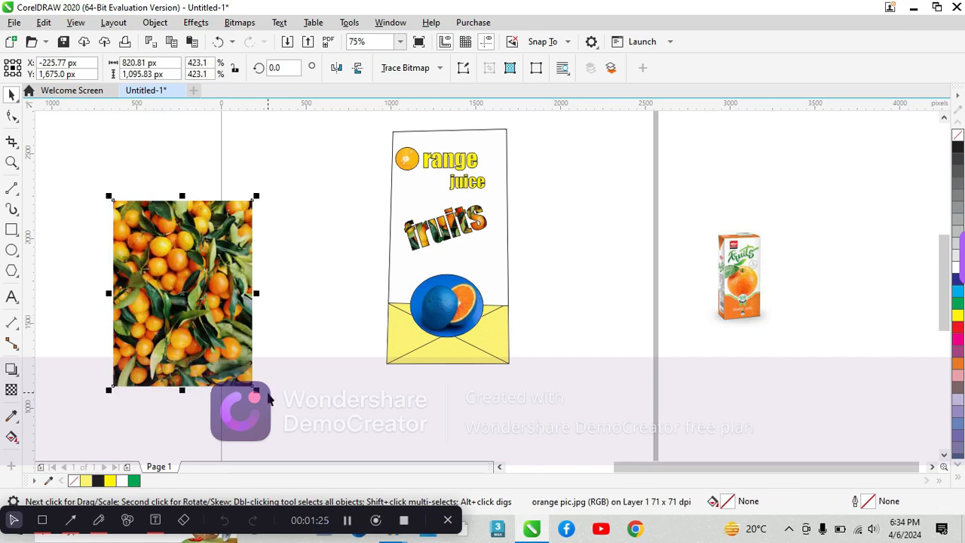
{"action": "left_click_drag", "start_coordinate": [176, 296], "coordinate": [455, 346]}
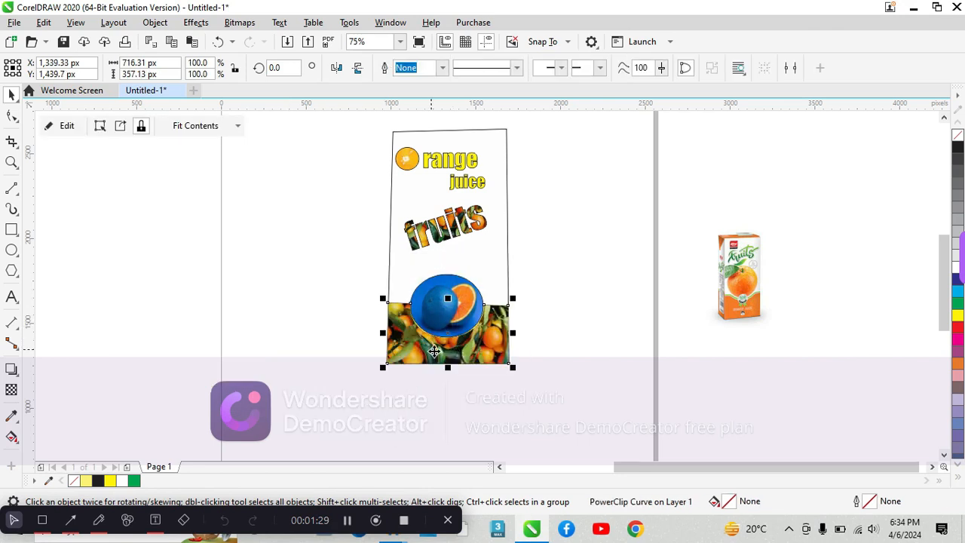
{"action": "left_click", "coordinate": [120, 245]}
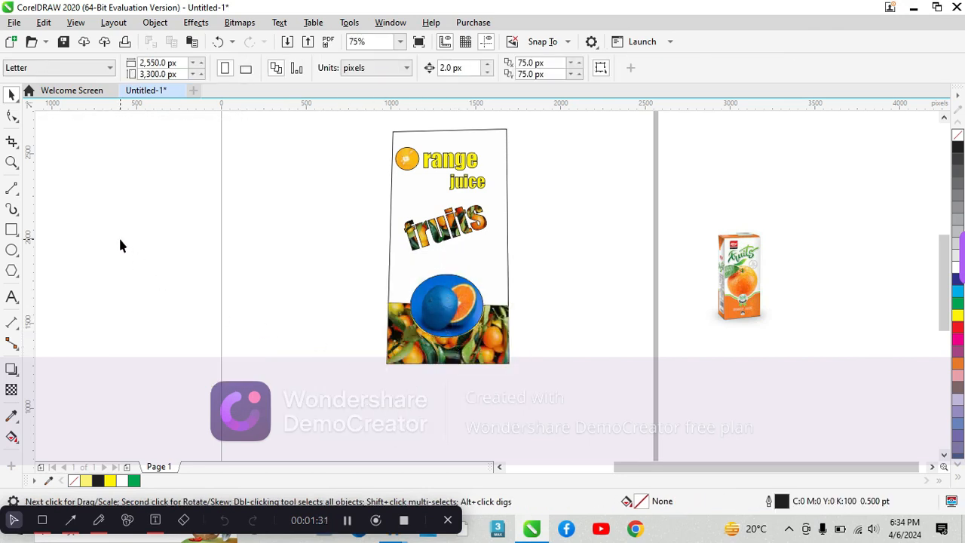
- Remove the outline from the oval orange image on the panel
{"action": "left_click", "coordinate": [450, 337]}
{"action": "left_click", "coordinate": [448, 331]}
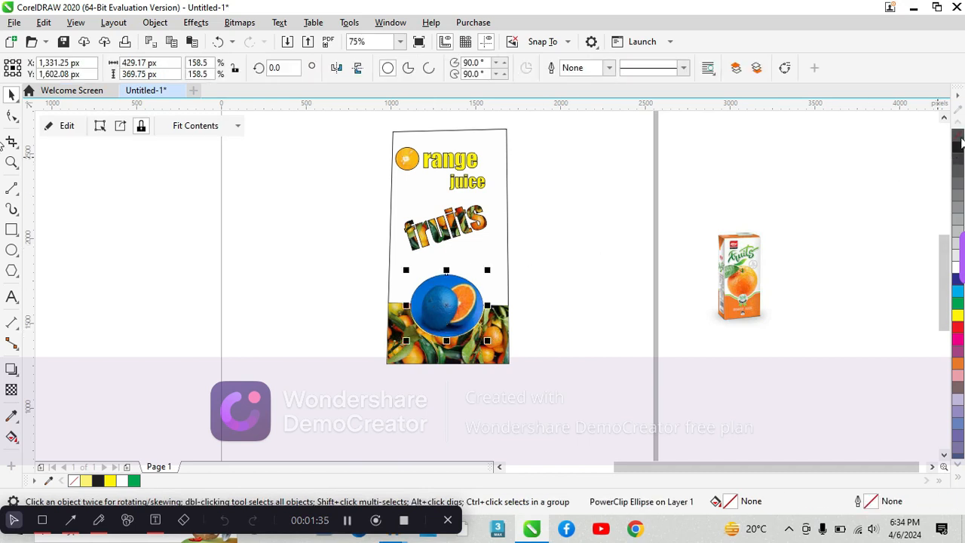
{"action": "left_click", "coordinate": [762, 204]}
{"action": "double_click", "coordinate": [463, 344]}
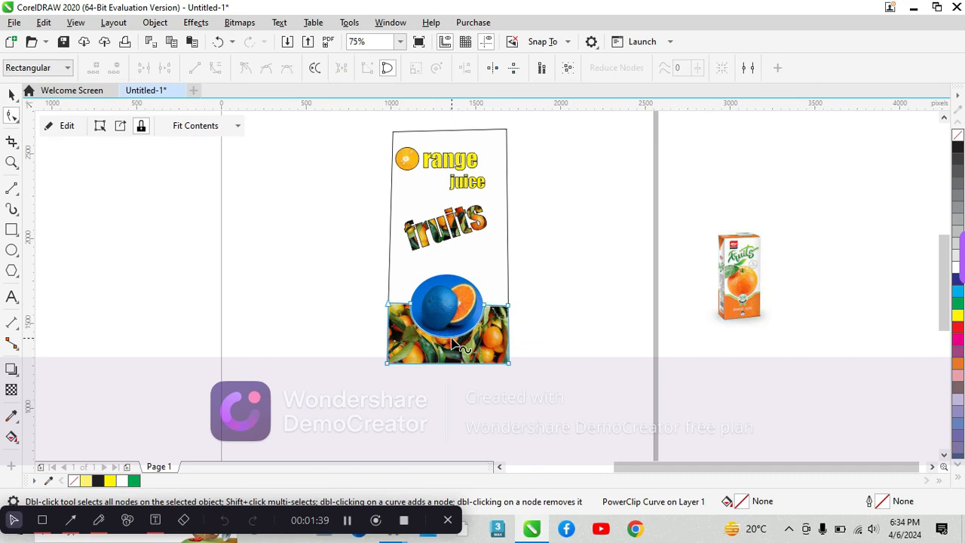
{"action": "left_click", "coordinate": [453, 341]}
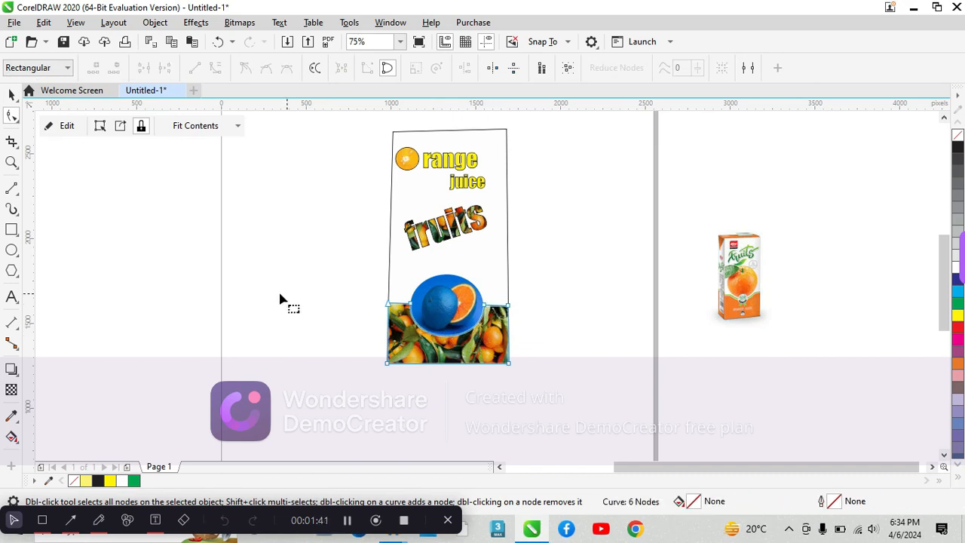
{"action": "left_click", "coordinate": [7, 91]}
{"action": "left_click", "coordinate": [211, 280]}
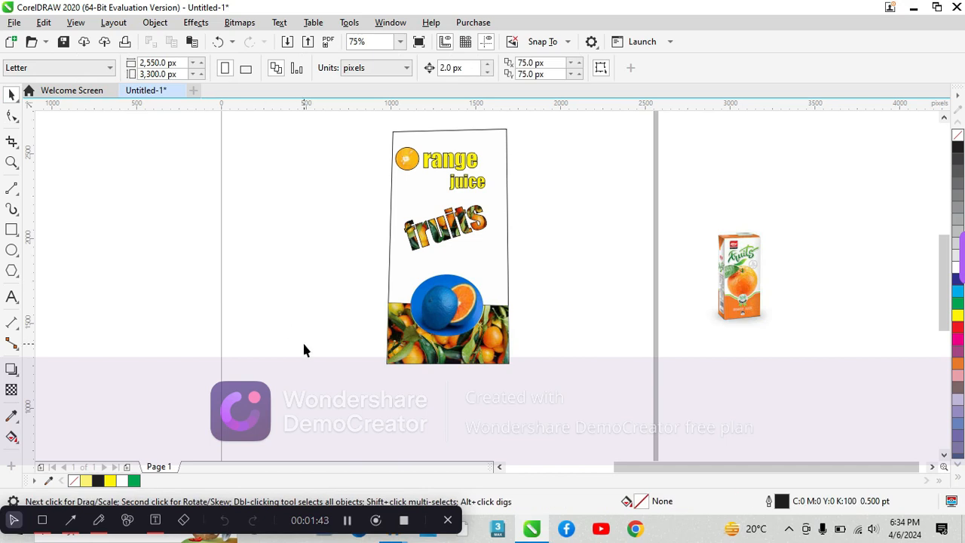
{"action": "double_click", "coordinate": [467, 345]}
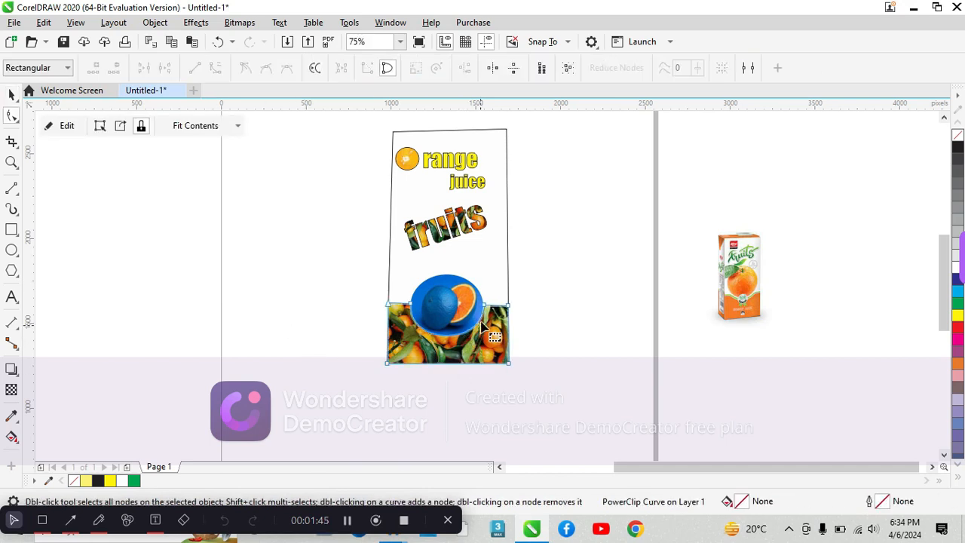
{"action": "left_click_drag", "start_coordinate": [495, 316], "coordinate": [500, 305]}
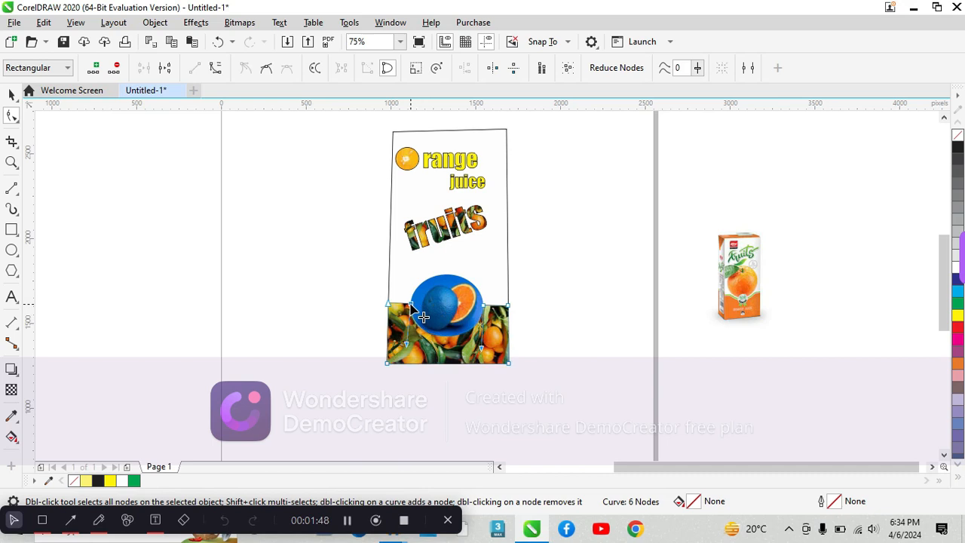
{"action": "left_click", "coordinate": [317, 322]}
{"action": "left_click", "coordinate": [11, 95]}
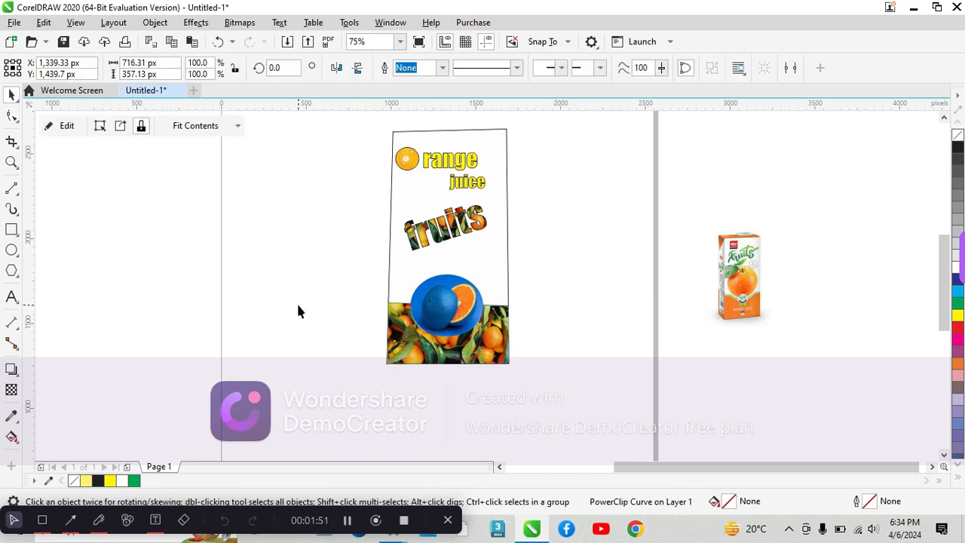
{"action": "left_click", "coordinate": [298, 310]}
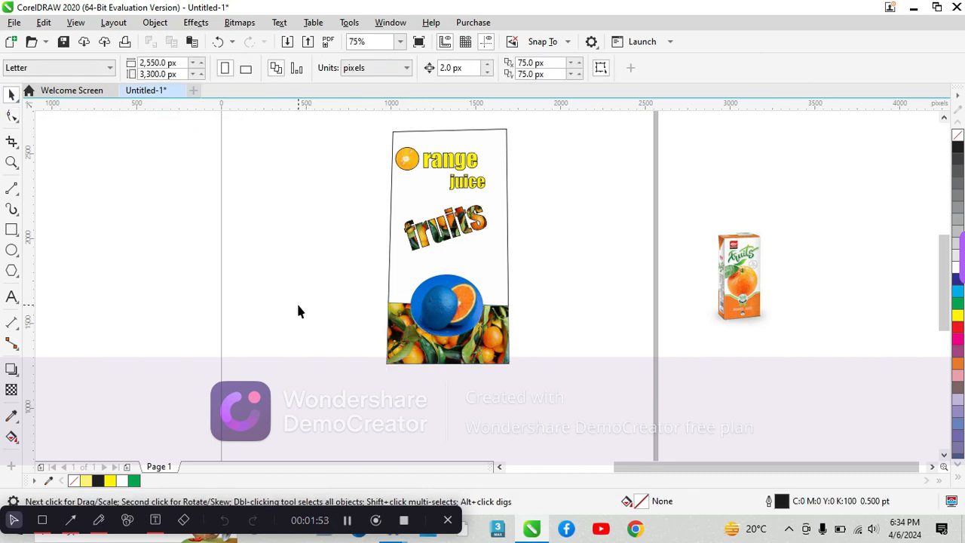
- Draw a rectangle about 550 by 96 px beside the panel, convert it to curves and move it onto the panel over the oval
{"action": "left_click", "coordinate": [11, 229]}
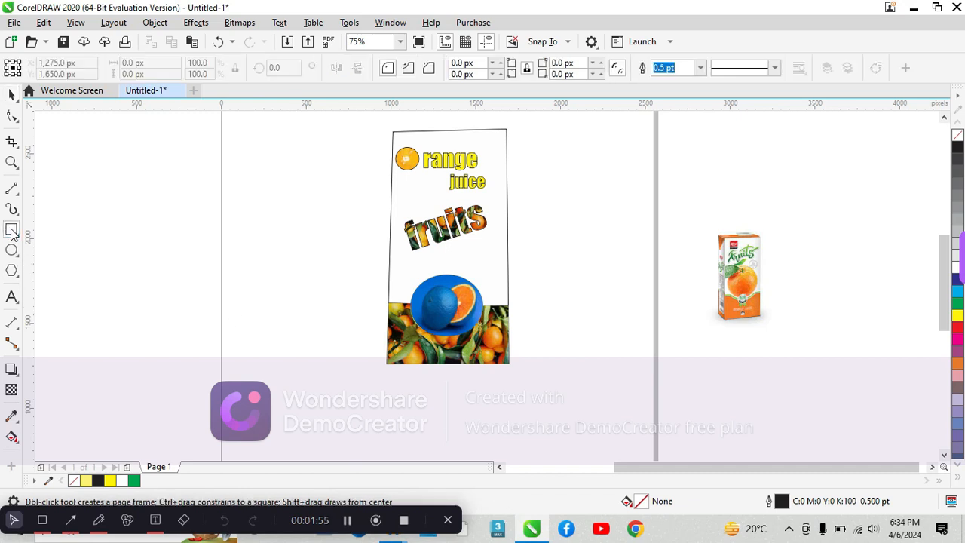
{"action": "left_click_drag", "start_coordinate": [237, 265], "coordinate": [331, 280]}
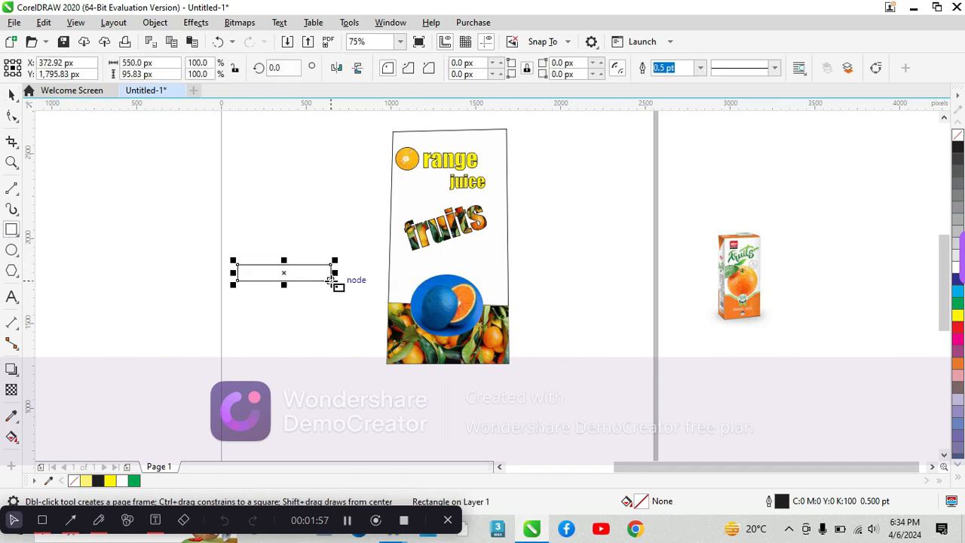
{"action": "key", "text": "ctrl+q"}
{"action": "left_click_drag", "start_coordinate": [283, 270], "coordinate": [413, 299]}
- Fit the rectangle's nodes to the panel sides as a thin band above the fruit picture, adding top-edge nodes on both sides of the oval
{"action": "key", "text": "F10"}
{"action": "double_click", "coordinate": [485, 292]}
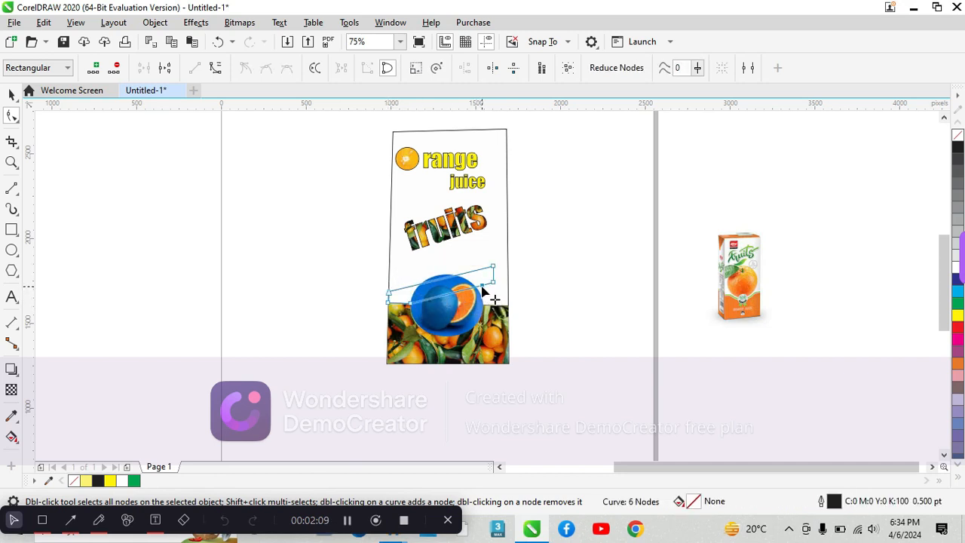
{"action": "left_click_drag", "start_coordinate": [485, 293], "coordinate": [512, 313]}
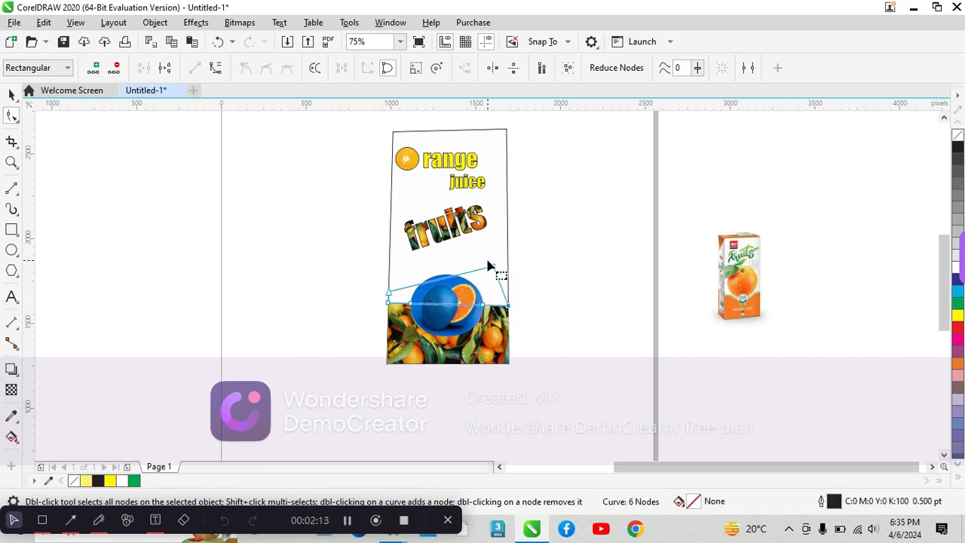
{"action": "left_click_drag", "start_coordinate": [494, 272], "coordinate": [509, 299]}
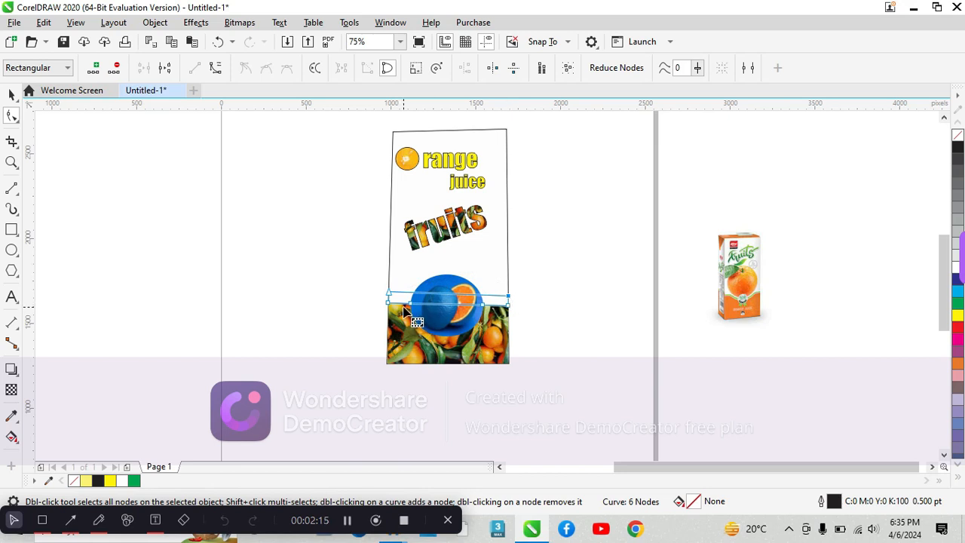
{"action": "left_click_drag", "start_coordinate": [400, 305], "coordinate": [400, 306]}
{"action": "double_click", "coordinate": [475, 298]}
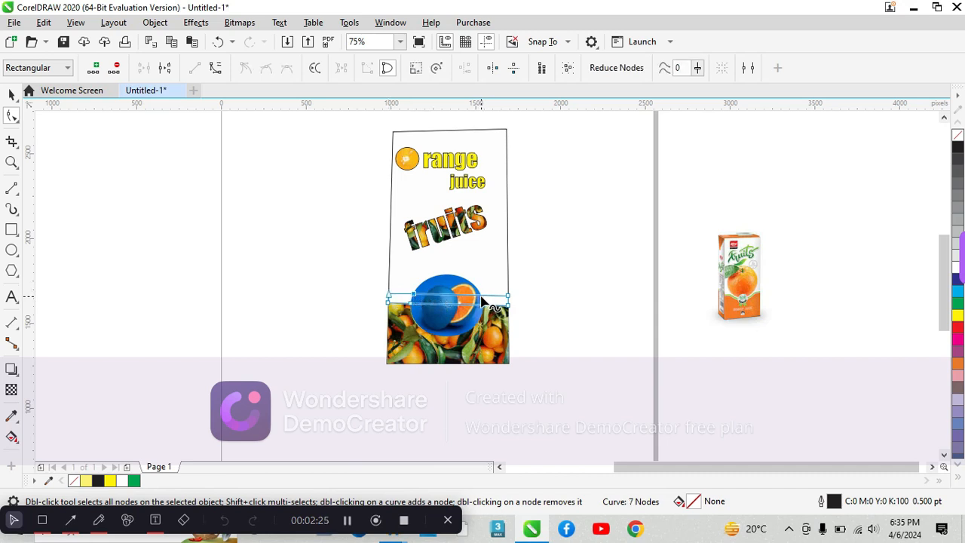
{"action": "double_click", "coordinate": [483, 299]}
{"action": "right_click", "coordinate": [449, 298]}
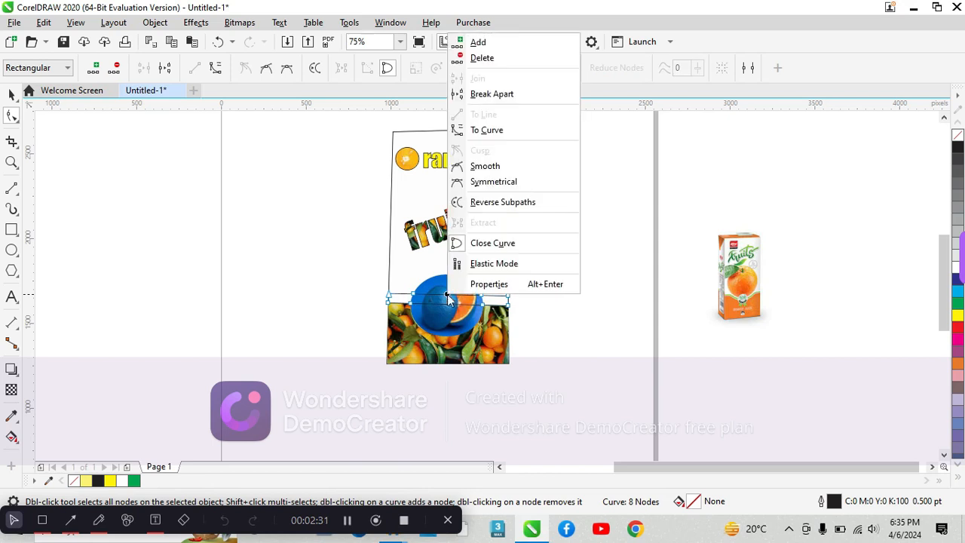
{"action": "left_click", "coordinate": [505, 138]}
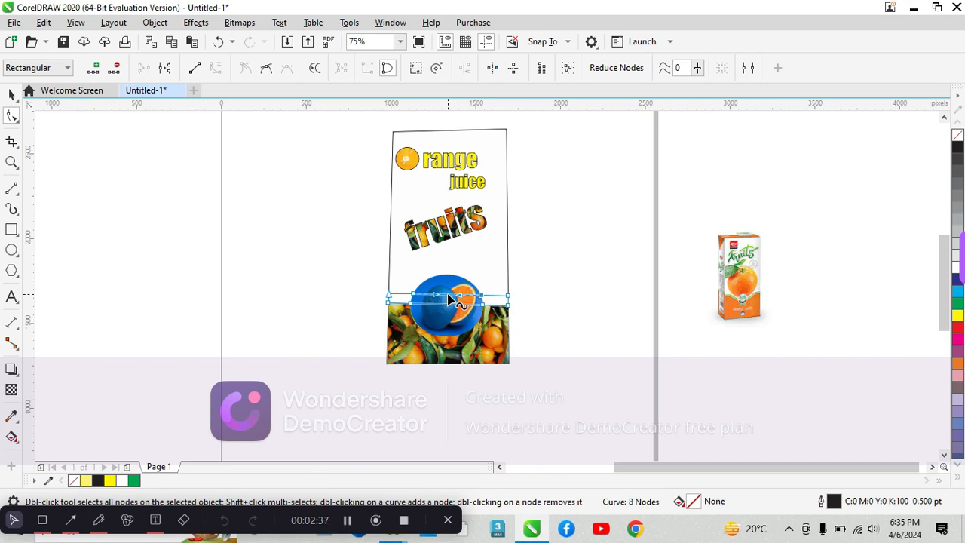
{"action": "key", "text": "ctrl+z"}
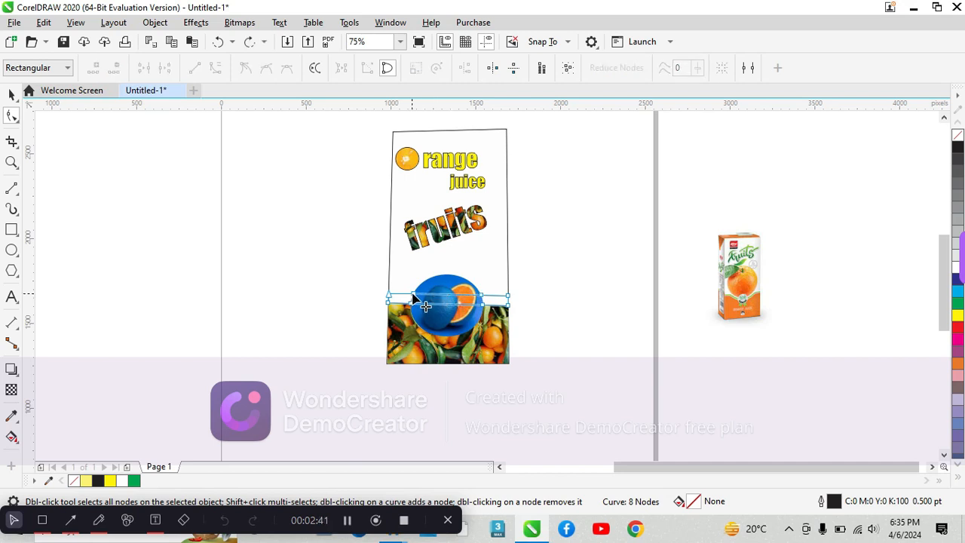
- Raise the middle of the band's top edge to a peak above the oval and curve its lower edge up over the oval
{"action": "left_click_drag", "start_coordinate": [413, 295], "coordinate": [405, 295]}
{"action": "left_click_drag", "start_coordinate": [483, 300], "coordinate": [447, 247]}
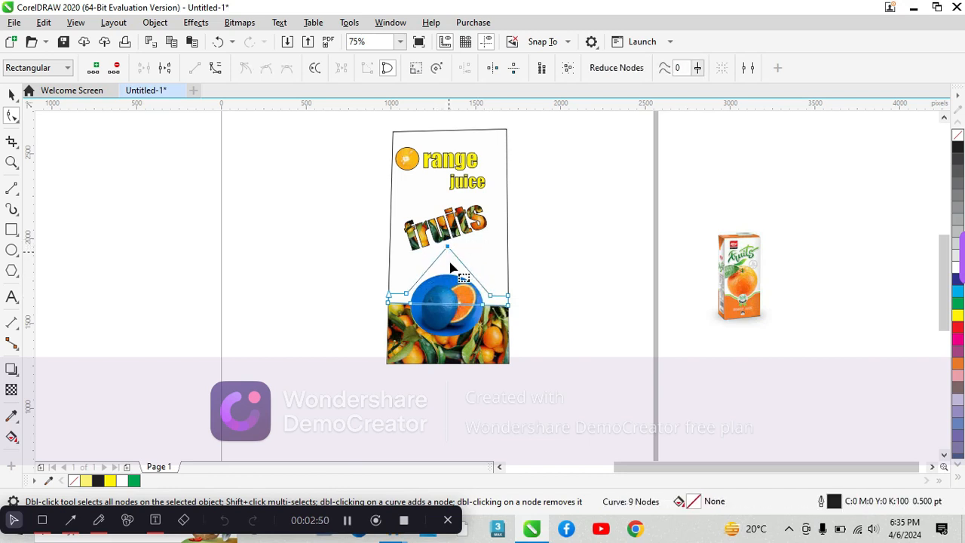
{"action": "right_click", "coordinate": [443, 305]}
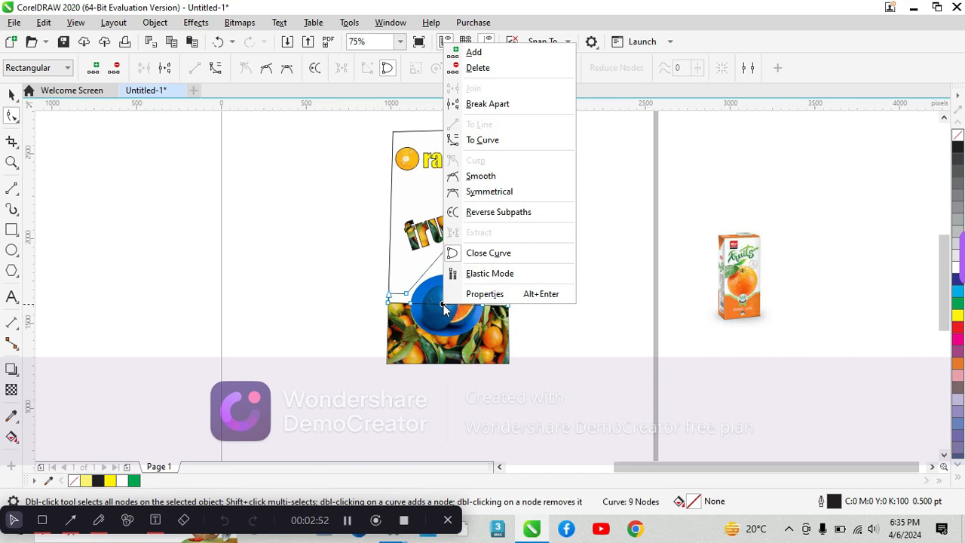
{"action": "left_click", "coordinate": [501, 141]}
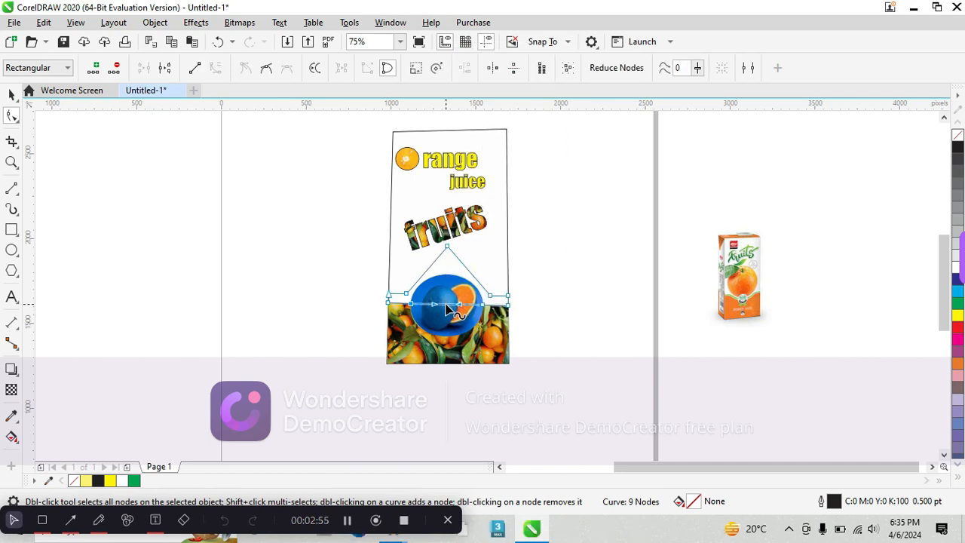
{"action": "left_click_drag", "start_coordinate": [445, 305], "coordinate": [481, 269]}
{"action": "left_click", "coordinate": [448, 278]}
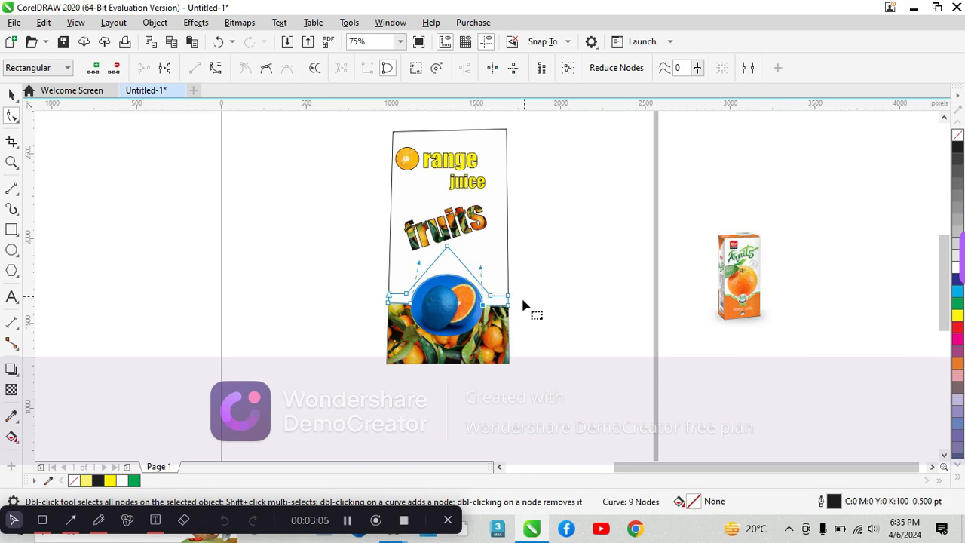
- Fill the peaked band with green (C:100 M:0 Y:100 K:0) and lower its peak closer to the oval
{"action": "left_click", "coordinate": [958, 328]}
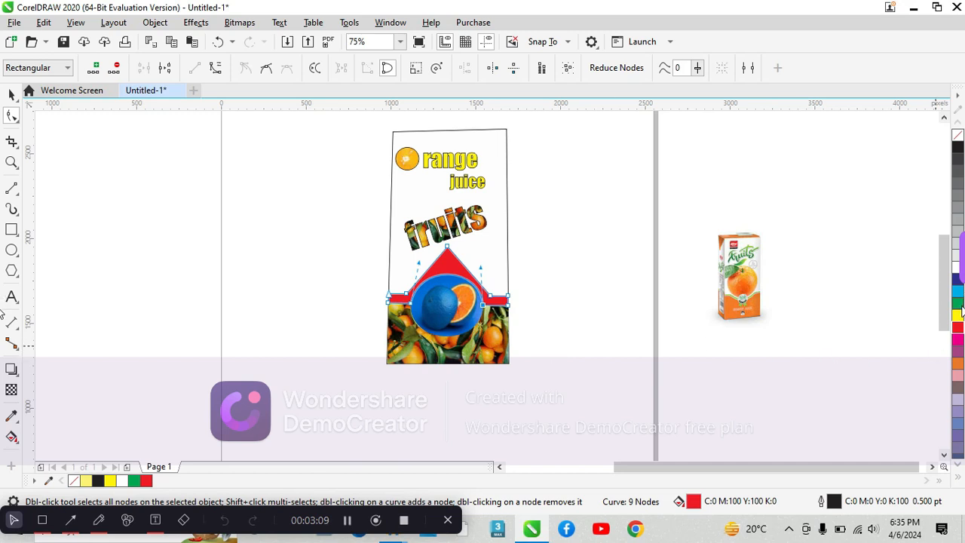
{"action": "left_click", "coordinate": [959, 303]}
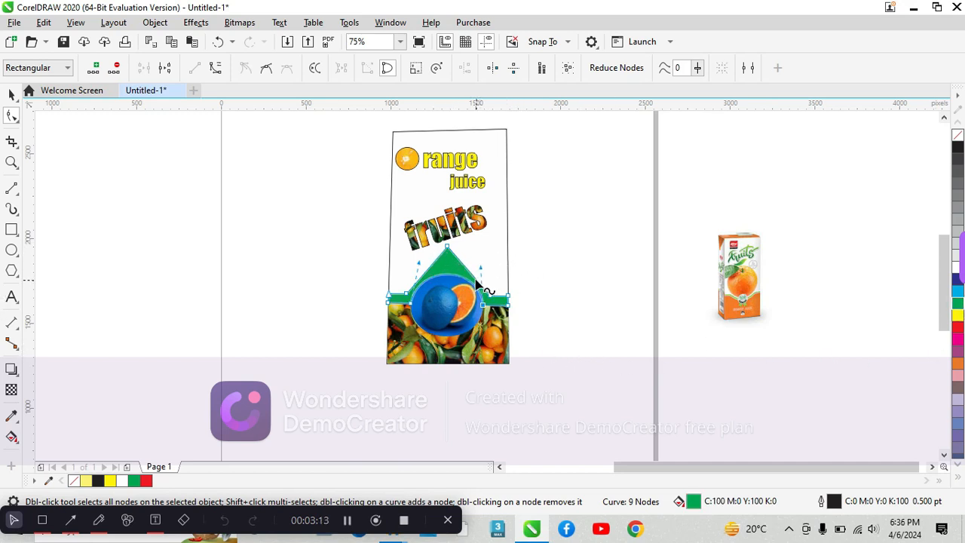
{"action": "left_click_drag", "start_coordinate": [448, 251], "coordinate": [449, 266]}
- Convert the right slope of the green band's peak to a curve and bend it slightly outward around the oval
{"action": "right_click", "coordinate": [474, 282]}
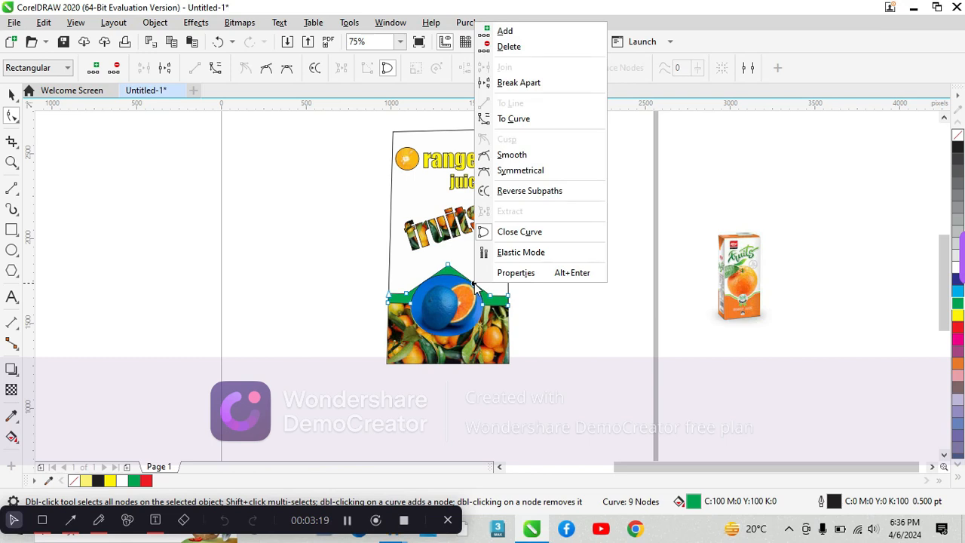
{"action": "left_click", "coordinate": [532, 121]}
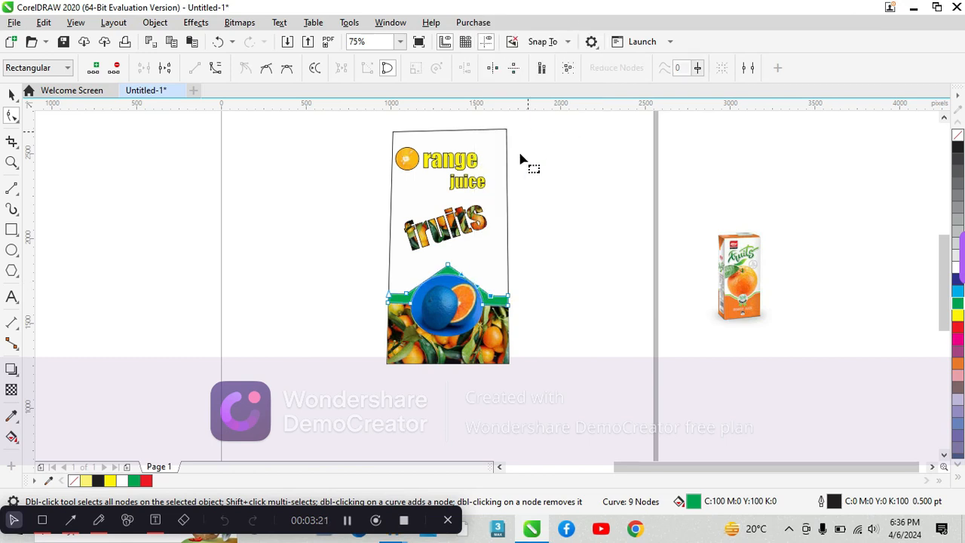
{"action": "left_click_drag", "start_coordinate": [469, 286], "coordinate": [474, 280]}
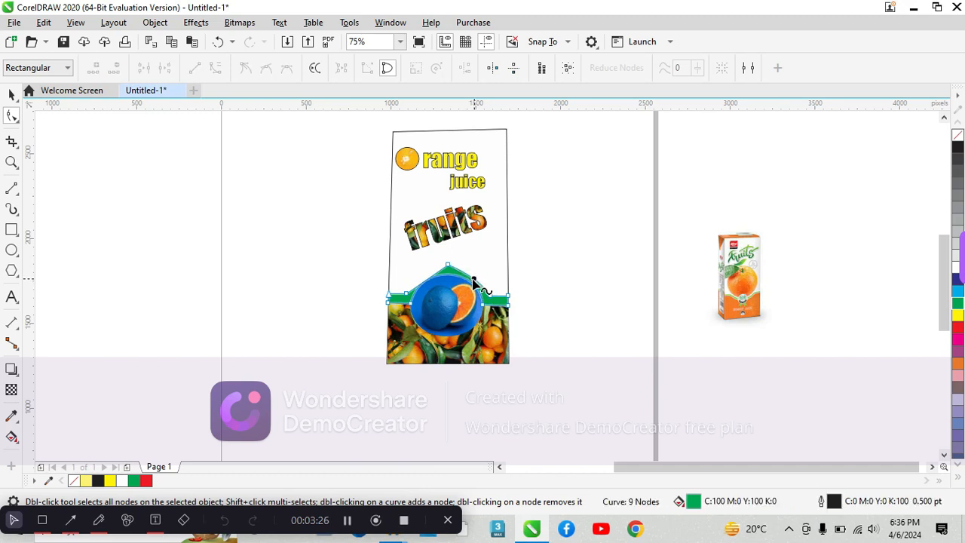
- Convert the left slope of the green band's peak to a curve and bend both slopes outward into a rounded arch over the oval
{"action": "right_click", "coordinate": [423, 285]}
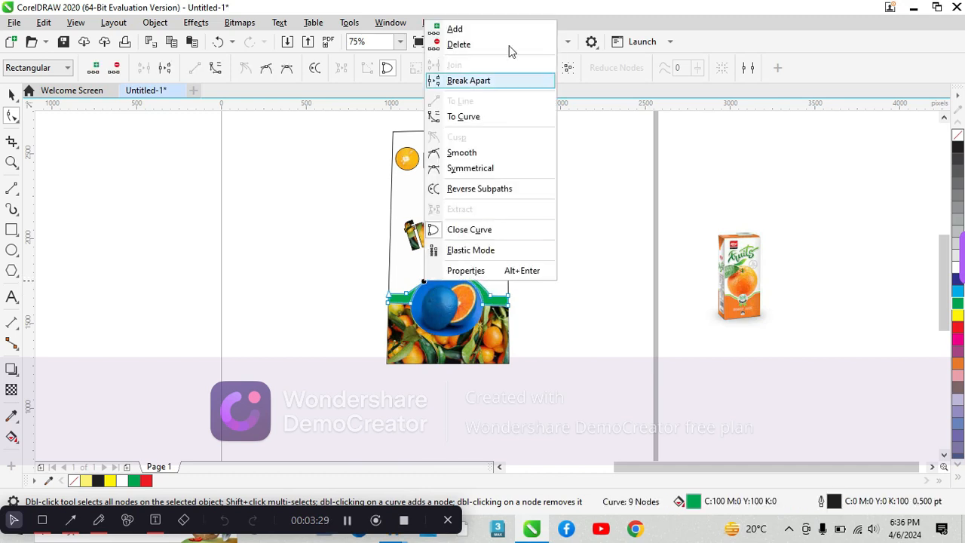
{"action": "left_click", "coordinate": [481, 128]}
{"action": "left_click", "coordinate": [427, 282]}
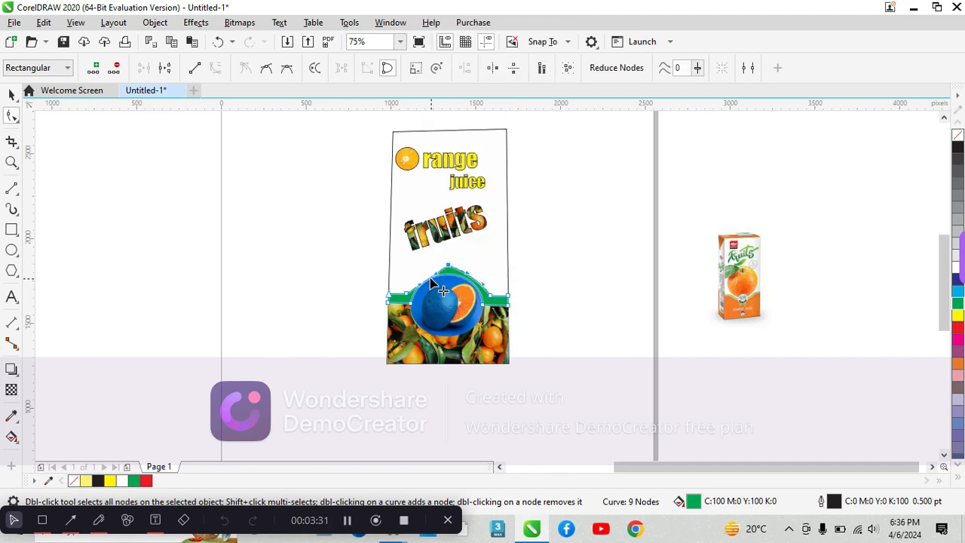
{"action": "left_click_drag", "start_coordinate": [430, 280], "coordinate": [482, 283]}
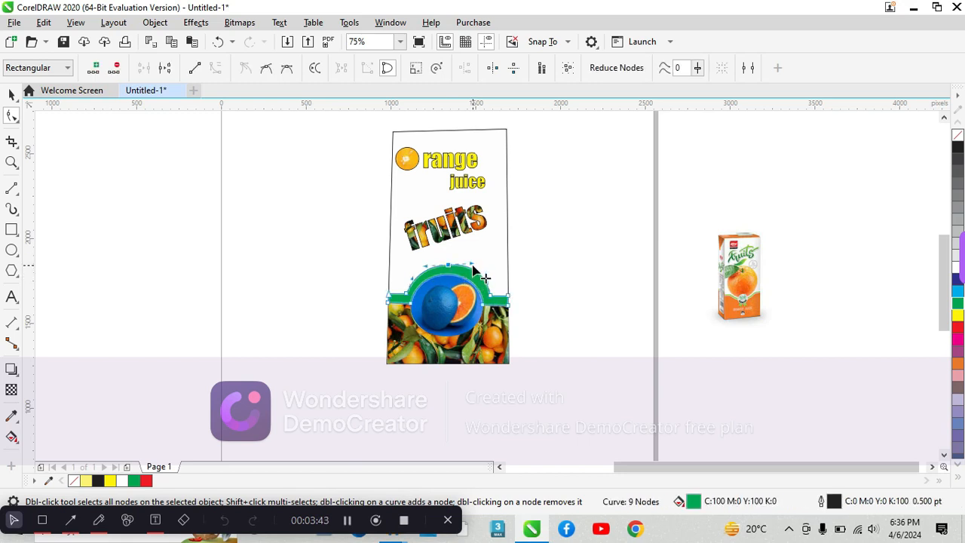
{"action": "left_click_drag", "start_coordinate": [473, 270], "coordinate": [493, 287]}
{"action": "left_click", "coordinate": [12, 94]}
{"action": "key", "text": "Escape"}
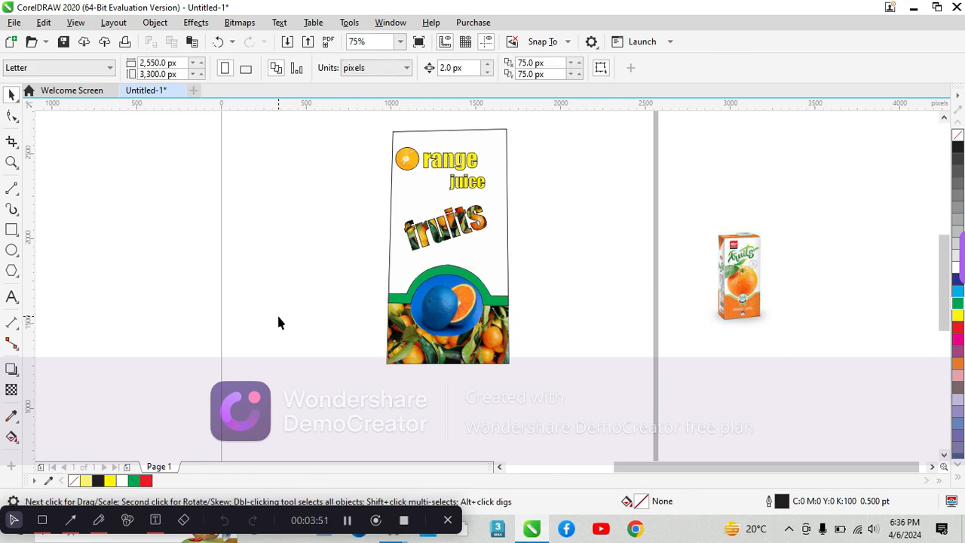
- Remove the green band's outline and nudge the band 2 px to the right
{"action": "left_click", "coordinate": [452, 270]}
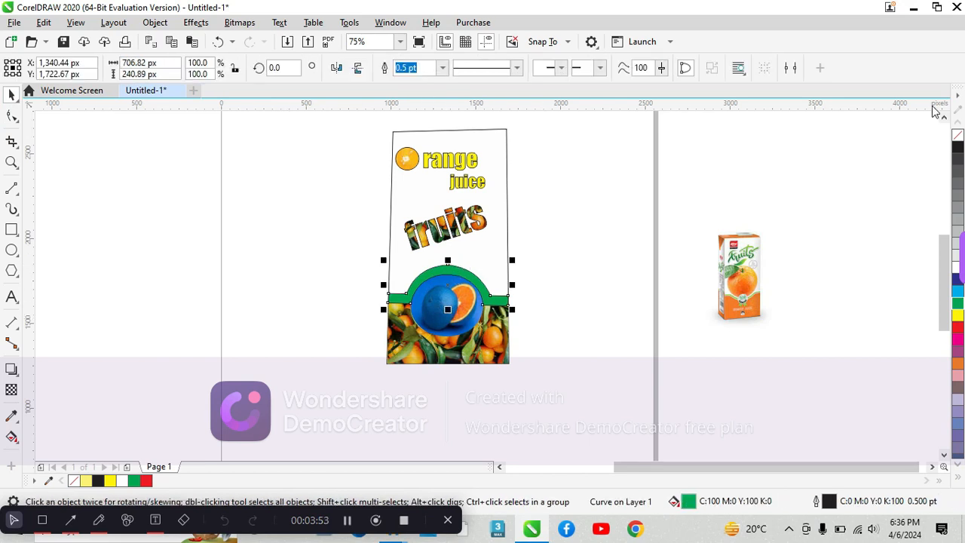
{"action": "left_click", "coordinate": [581, 231]}
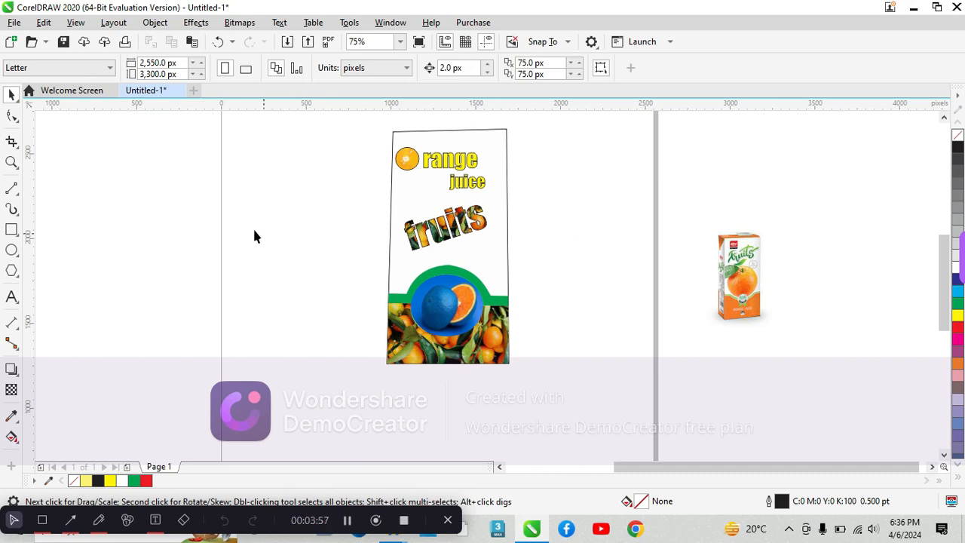
{"action": "left_click", "coordinate": [438, 272]}
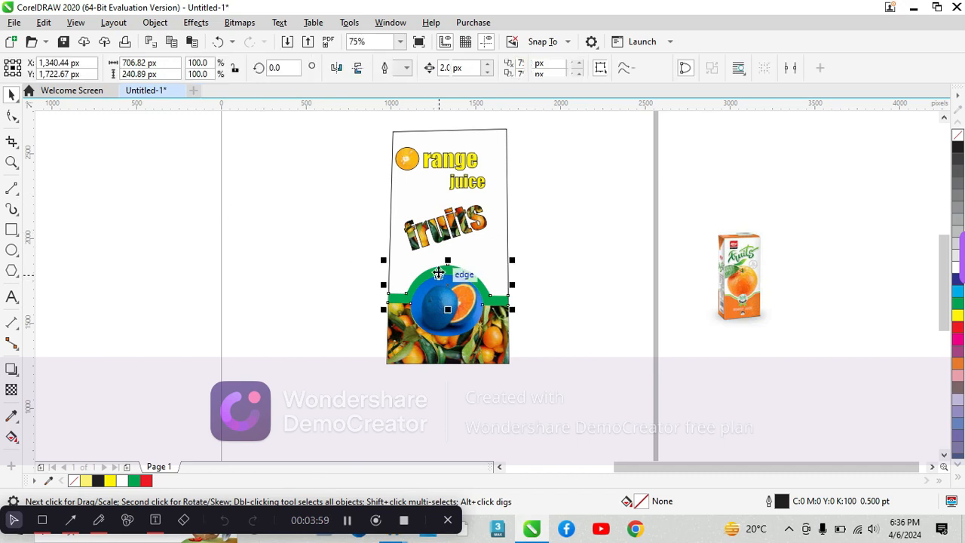
{"action": "left_click_drag", "start_coordinate": [439, 274], "coordinate": [440, 273]}
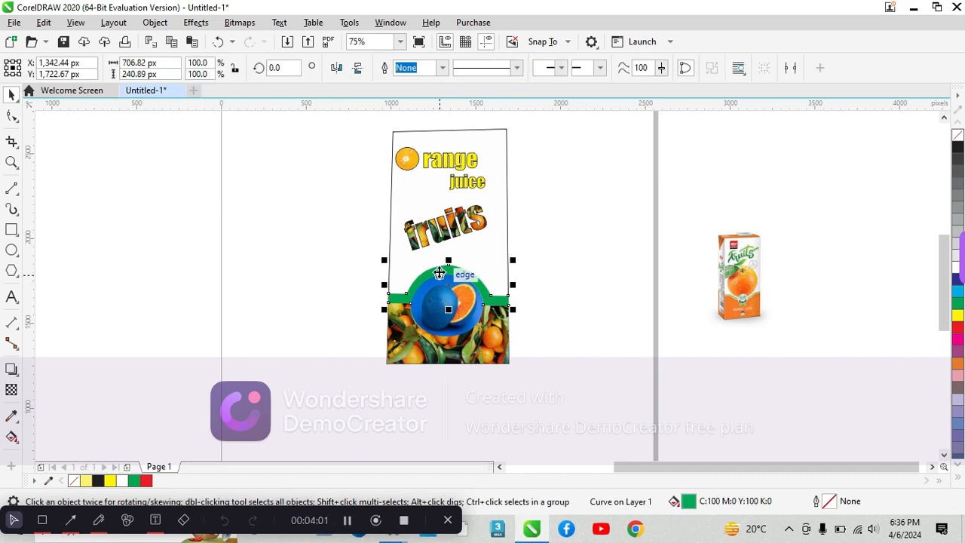
{"action": "left_click", "coordinate": [372, 307]}
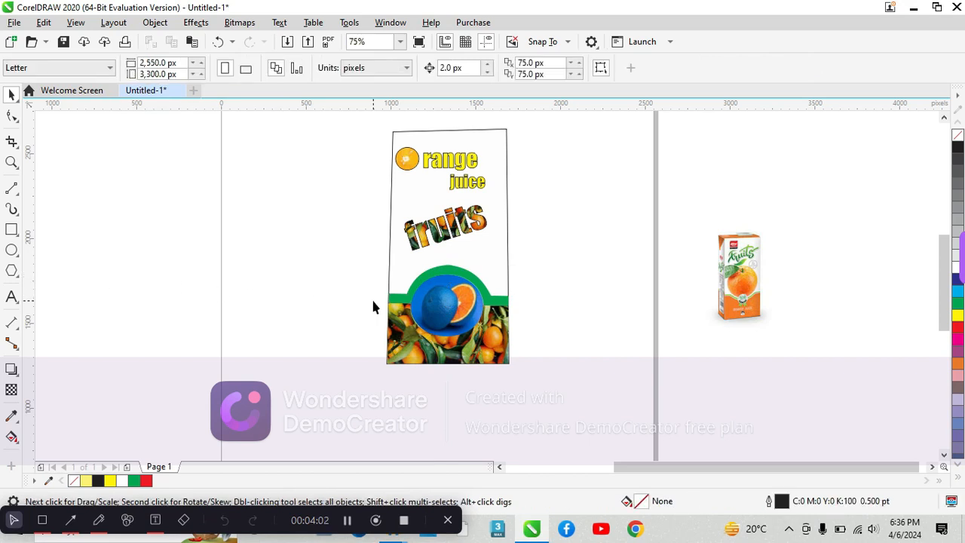
{"action": "double_click", "coordinate": [474, 278]}
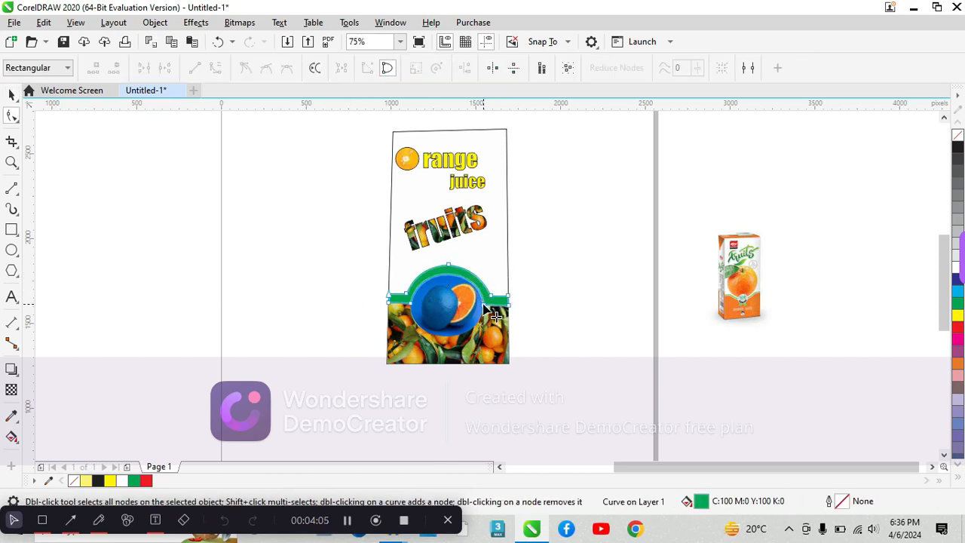
{"action": "left_click", "coordinate": [484, 307]}
{"action": "left_click_drag", "start_coordinate": [483, 277], "coordinate": [487, 281]}
{"action": "left_click", "coordinate": [235, 294]}
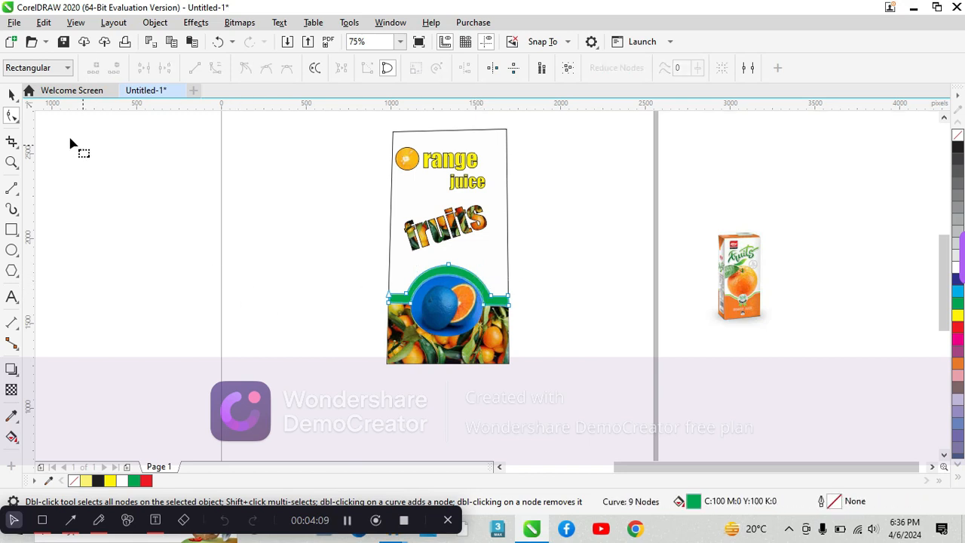
{"action": "left_click", "coordinate": [11, 93]}
{"action": "left_click", "coordinate": [234, 268]}
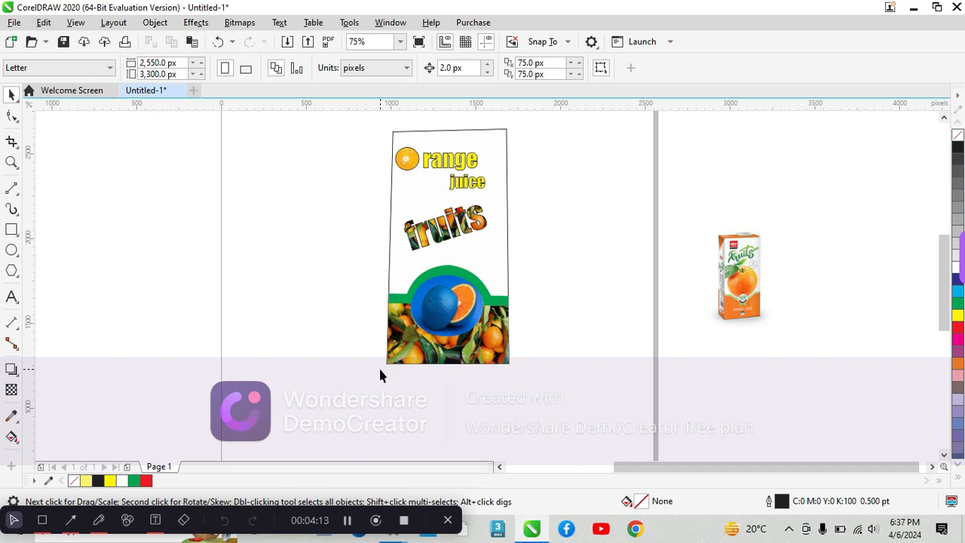
- Try a 10% black 0.5 pt outline on the green band and replace it with a black one
{"action": "left_click", "coordinate": [449, 279]}
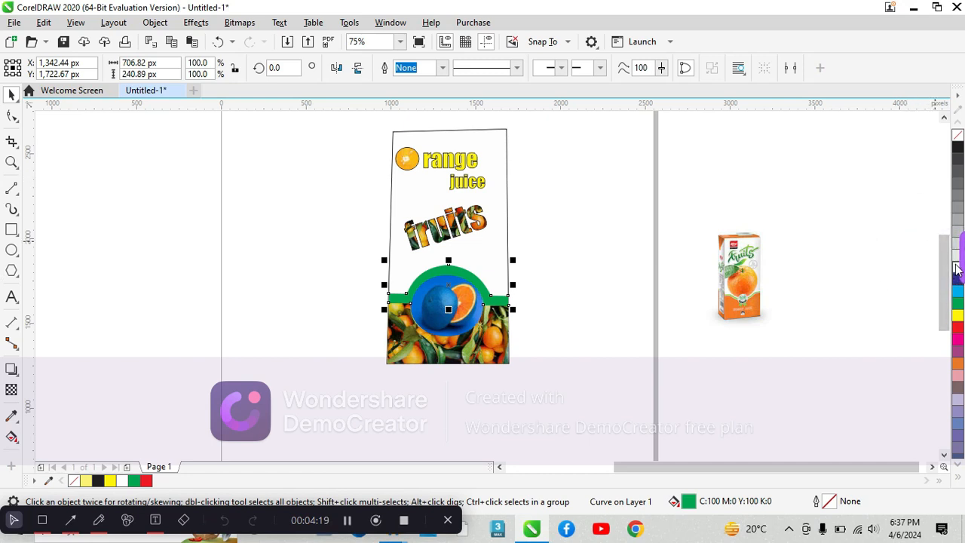
{"action": "left_click", "coordinate": [864, 270]}
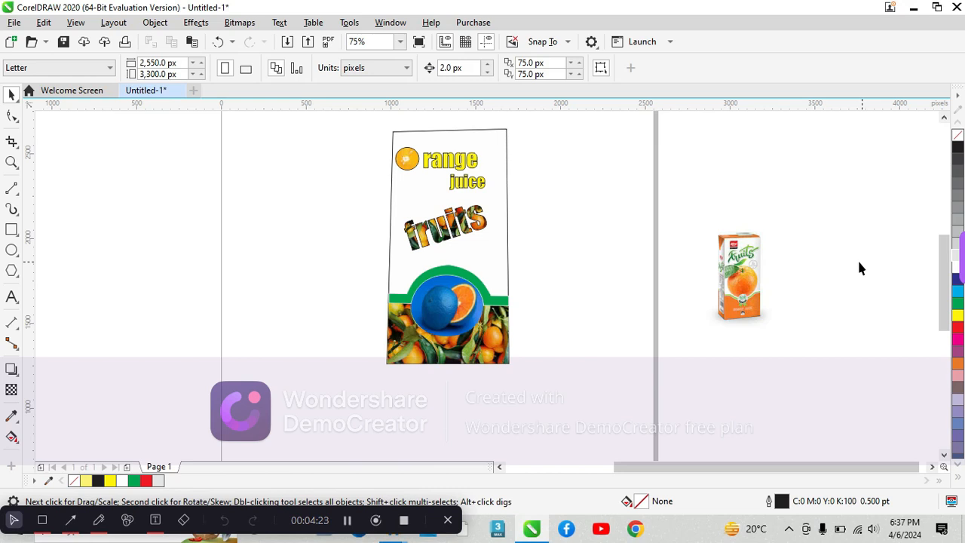
{"action": "left_click", "coordinate": [486, 302]}
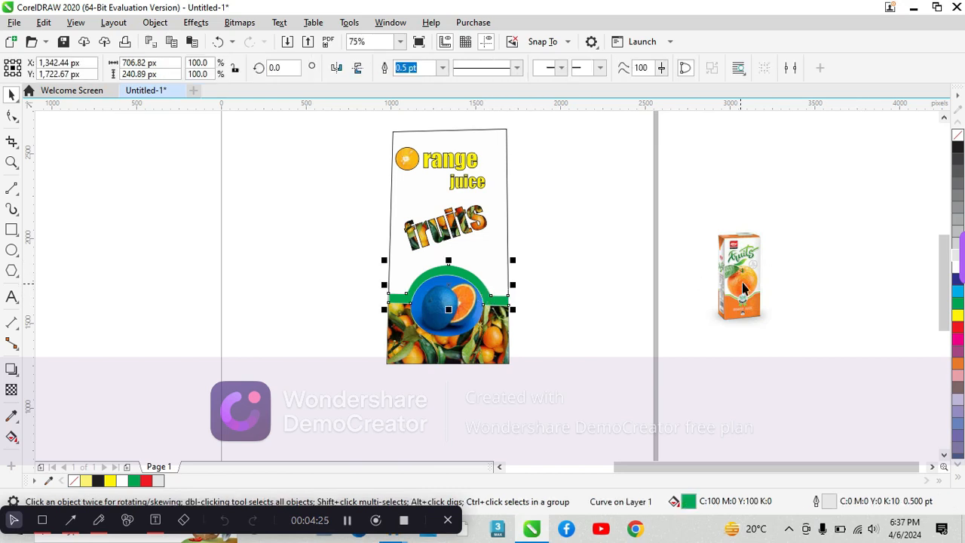
{"action": "right_click", "coordinate": [958, 147]}
{"action": "left_click", "coordinate": [797, 168]}
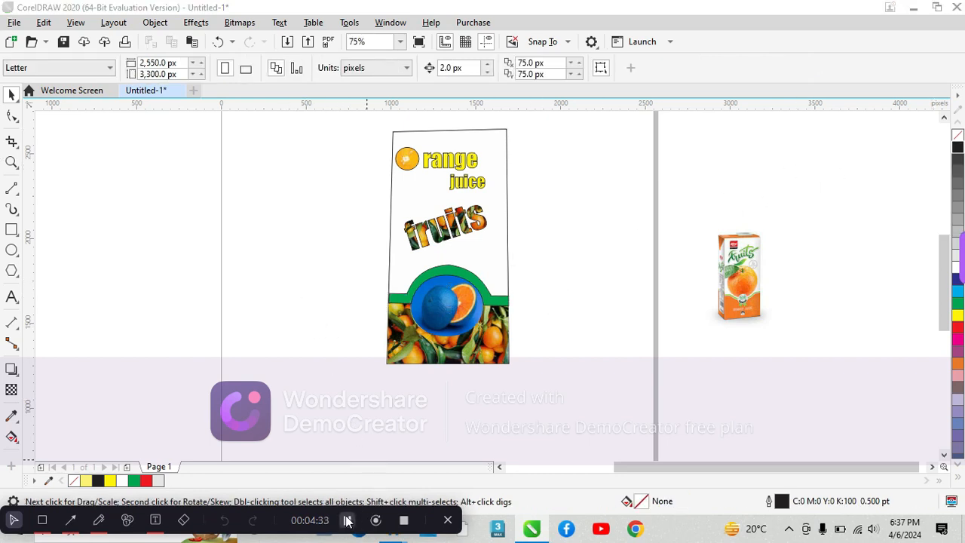
- Enlarge the reference juice box picture to about 830 × 1354 px and move it next to the package design
{"action": "left_click", "coordinate": [770, 255]}
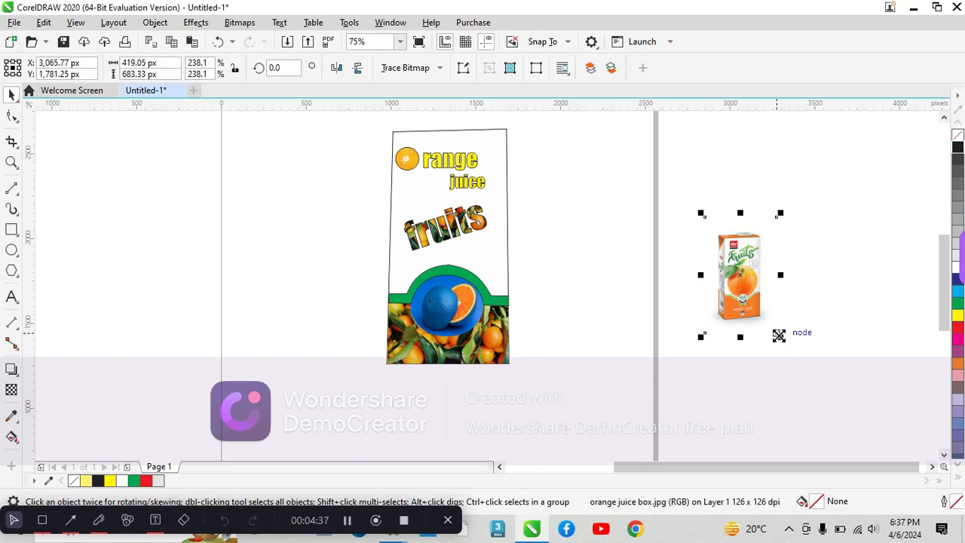
{"action": "left_click_drag", "start_coordinate": [779, 338], "coordinate": [931, 455]}
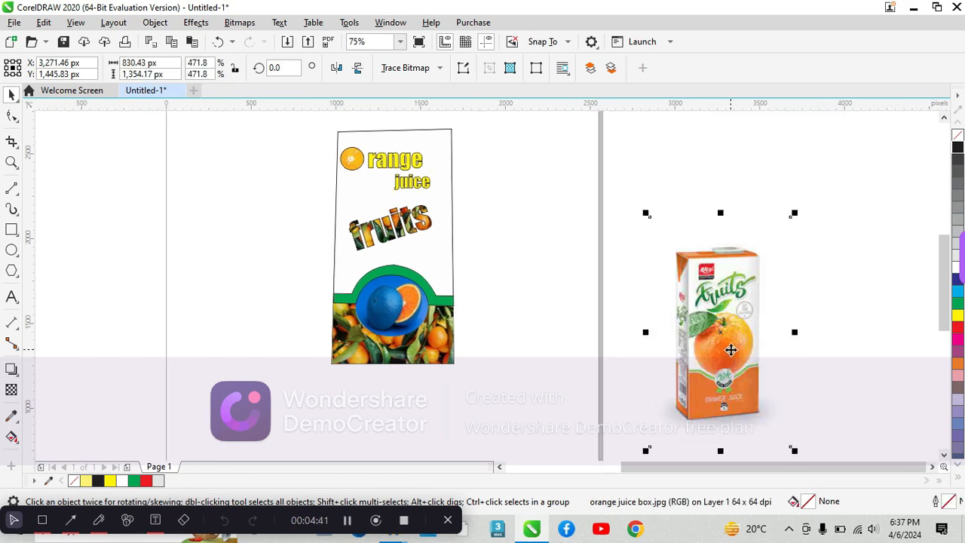
{"action": "left_click_drag", "start_coordinate": [720, 335], "coordinate": [610, 272]}
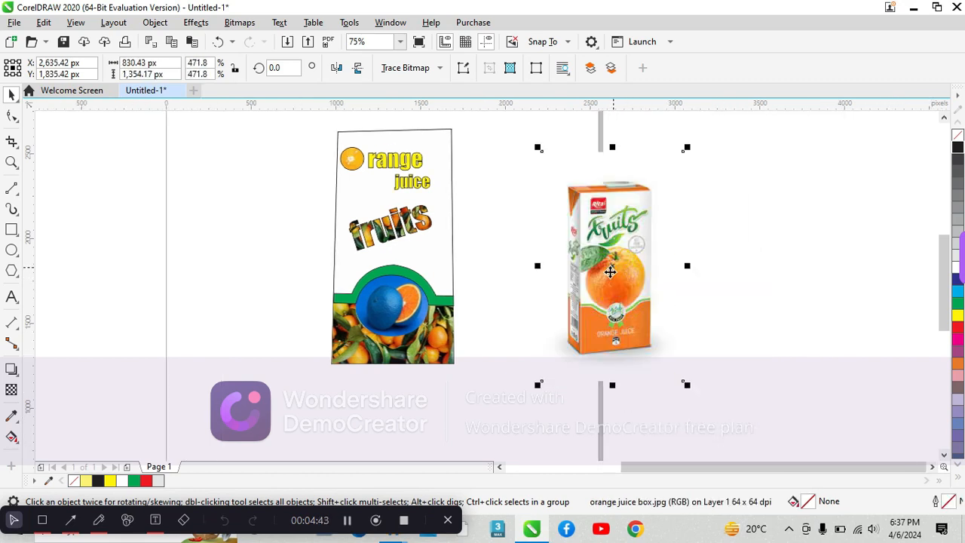
- Group the nine objects of the package design and ungroup them again
{"action": "left_click_drag", "start_coordinate": [458, 386], "coordinate": [327, 163]}
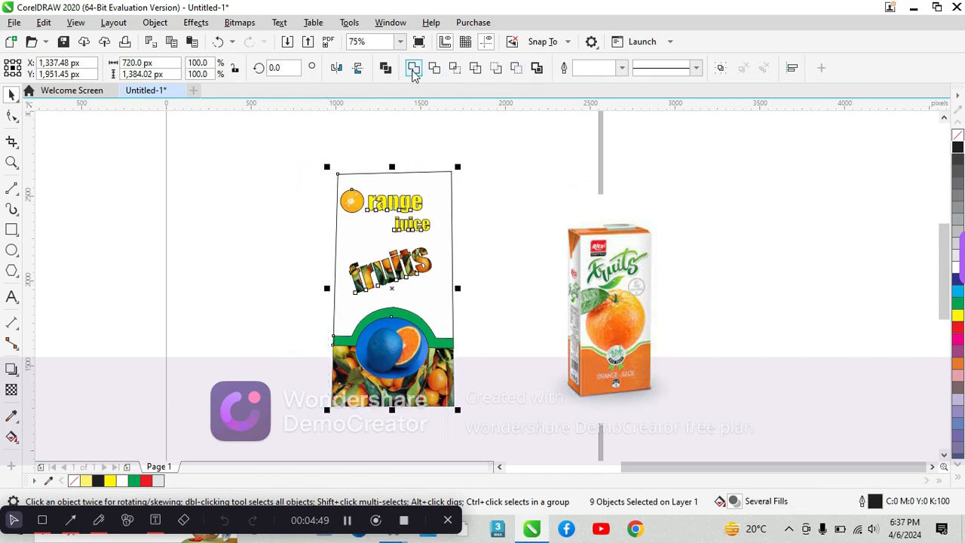
{"action": "left_click", "coordinate": [720, 68]}
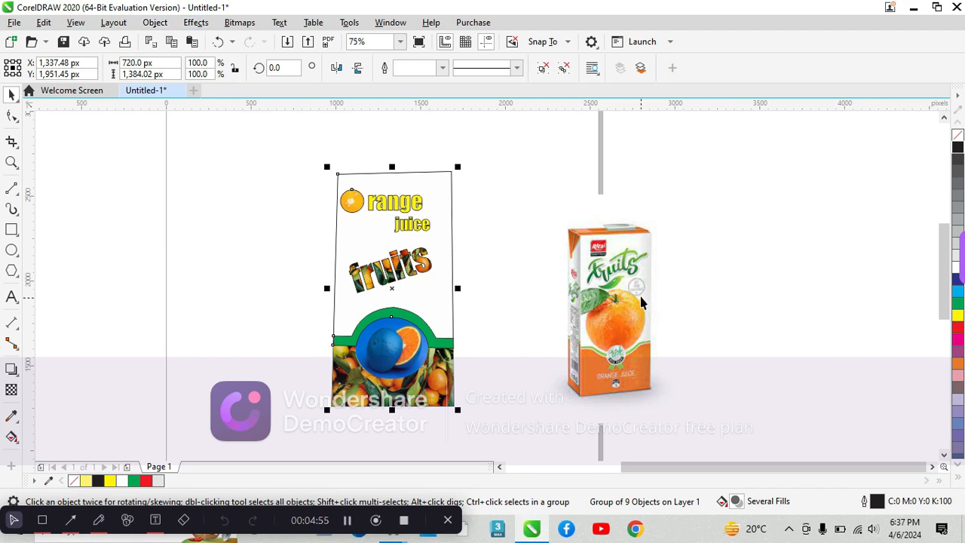
{"action": "left_click", "coordinate": [604, 388]}
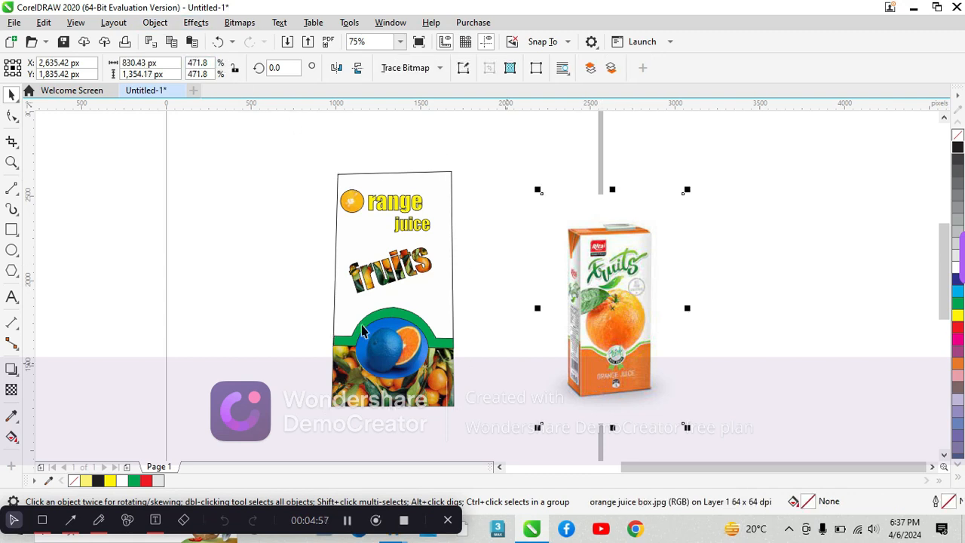
{"action": "left_click", "coordinate": [238, 269]}
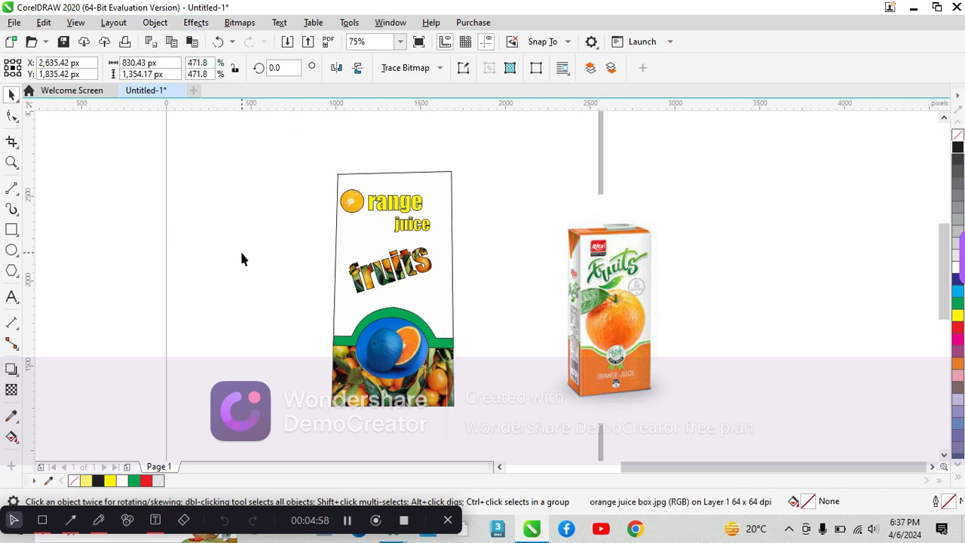
{"action": "left_click", "coordinate": [337, 309]}
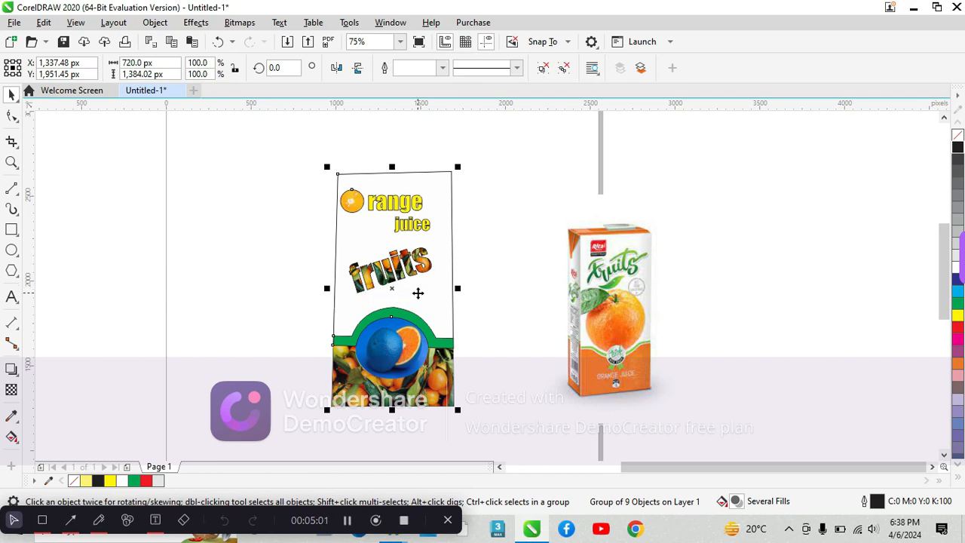
{"action": "left_click", "coordinate": [543, 67]}
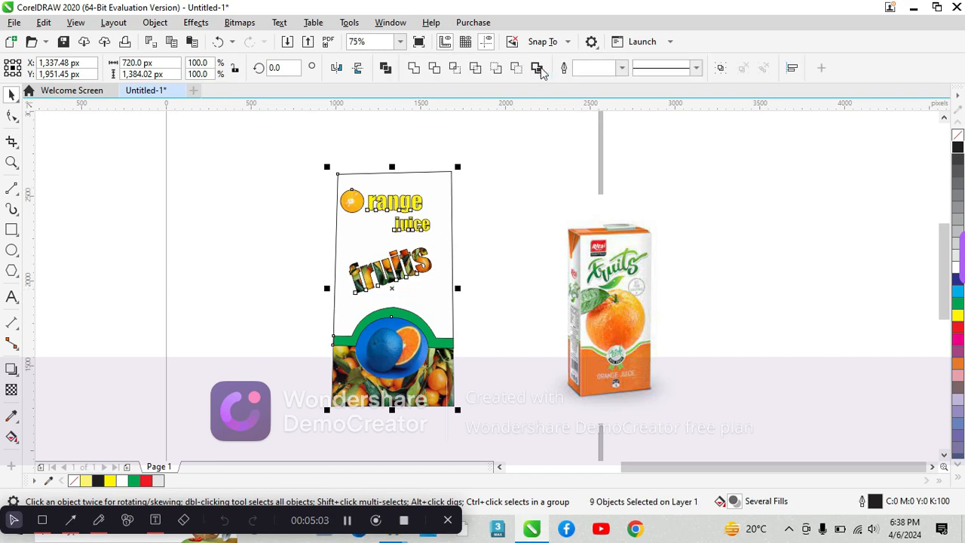
{"action": "left_click", "coordinate": [491, 259]}
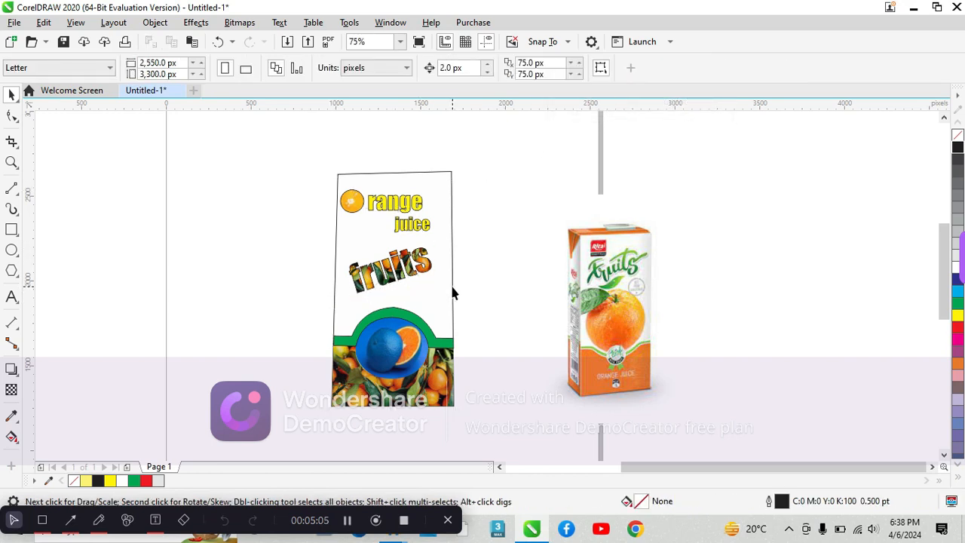
- Select all nine objects of the package design and group them
{"action": "left_click", "coordinate": [452, 291]}
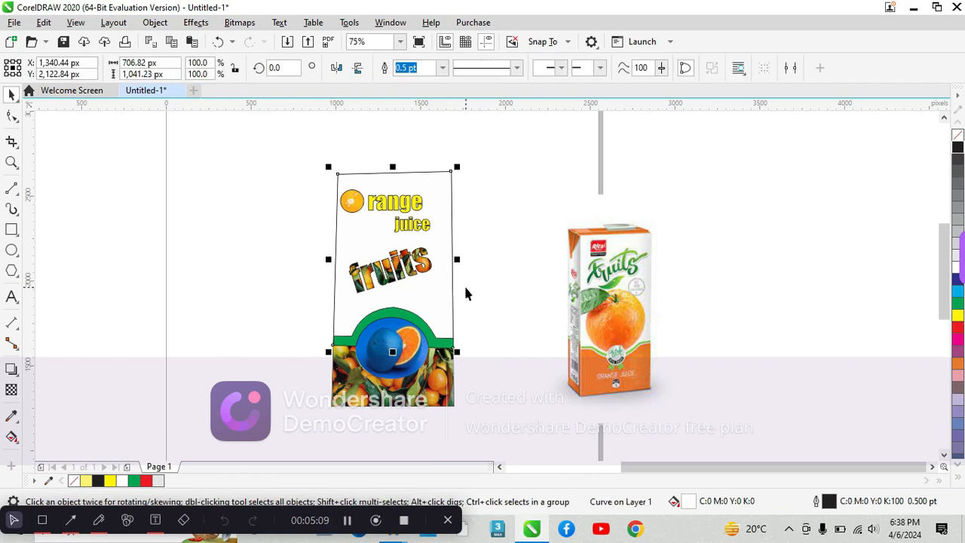
{"action": "left_click", "coordinate": [465, 298]}
{"action": "left_click_drag", "start_coordinate": [261, 151], "coordinate": [487, 431]}
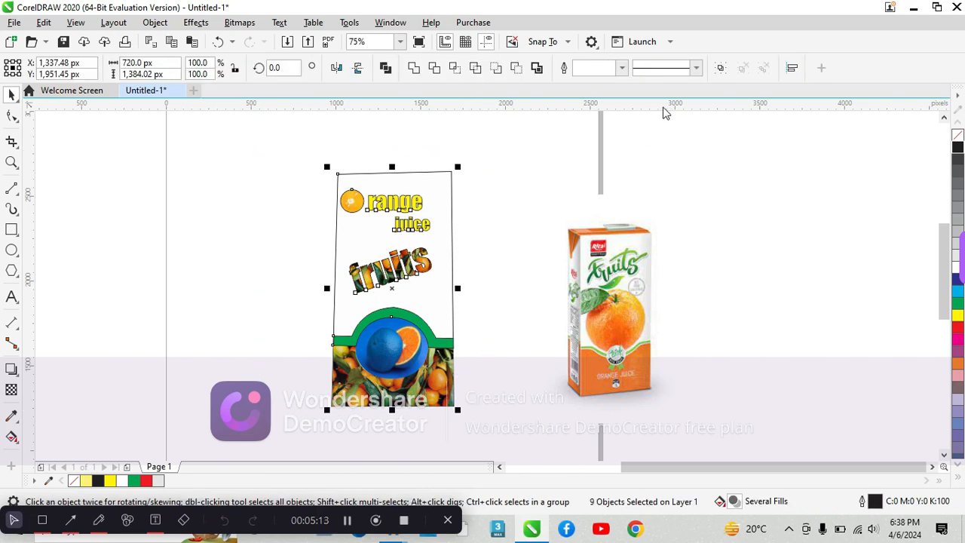
{"action": "left_click", "coordinate": [721, 68]}
{"action": "left_click", "coordinate": [508, 171]}
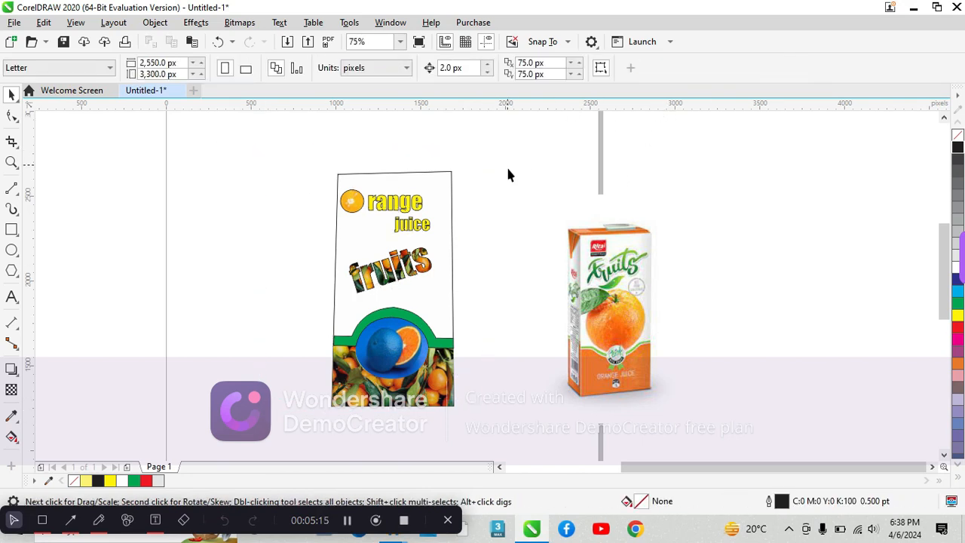
- Draw a rectangle about 417 × 929 px over the reference box's front face and convert it to curves
{"action": "left_click", "coordinate": [12, 230]}
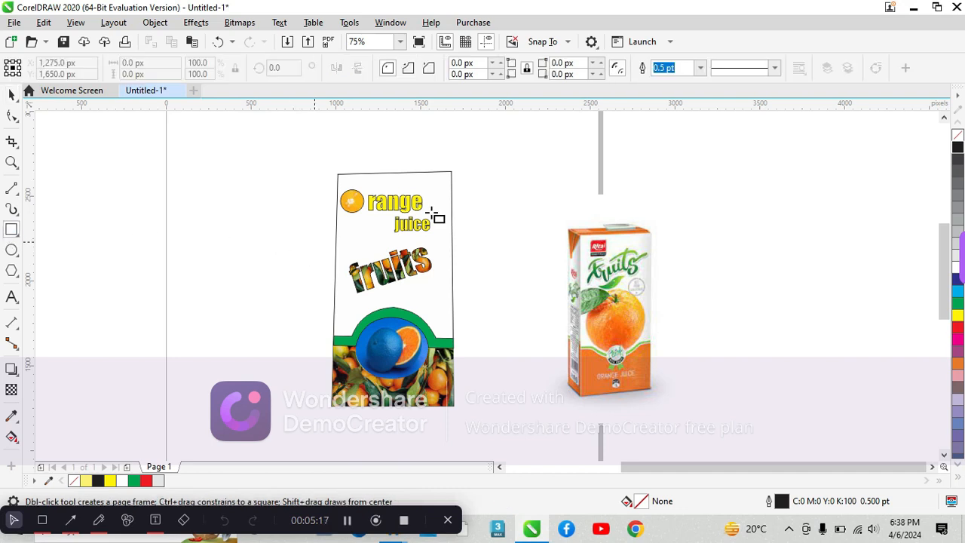
{"action": "left_click_drag", "start_coordinate": [580, 236], "coordinate": [651, 393]}
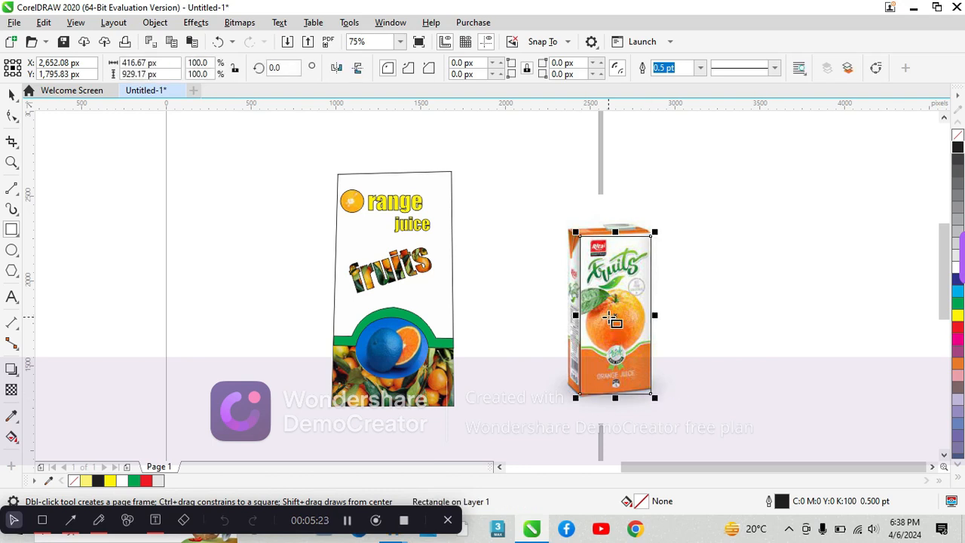
{"action": "key", "text": "ctrl+q"}
{"action": "key", "text": "F10"}
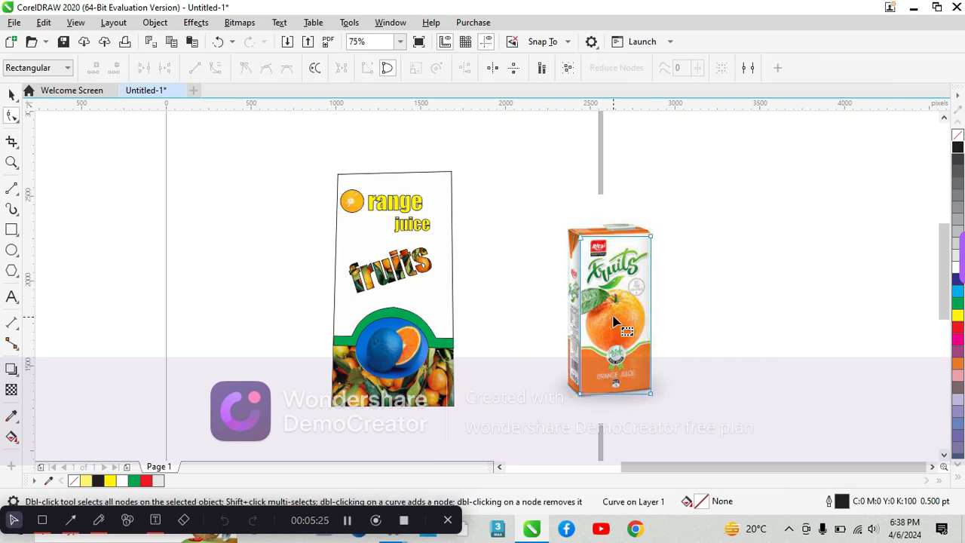
- Adjust the corner nodes of the traced curve so its slanted edges match the reference box's front face
{"action": "left_click", "coordinate": [650, 237]}
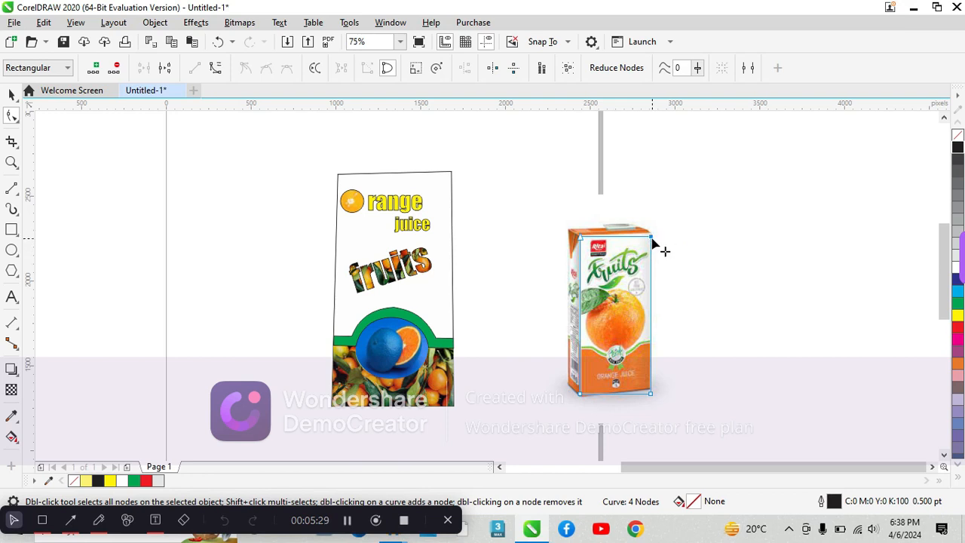
{"action": "left_click_drag", "start_coordinate": [653, 238], "coordinate": [652, 238]}
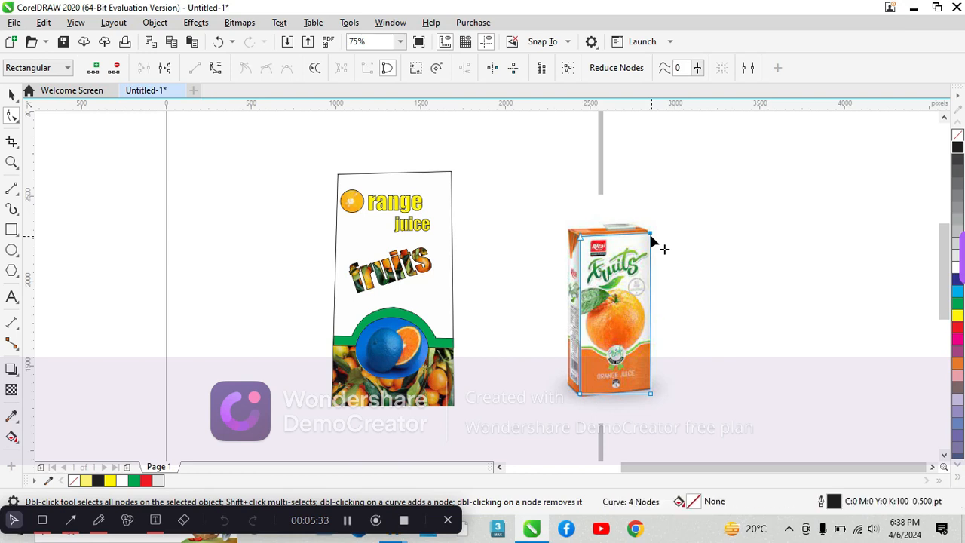
{"action": "left_click_drag", "start_coordinate": [580, 394], "coordinate": [581, 397]}
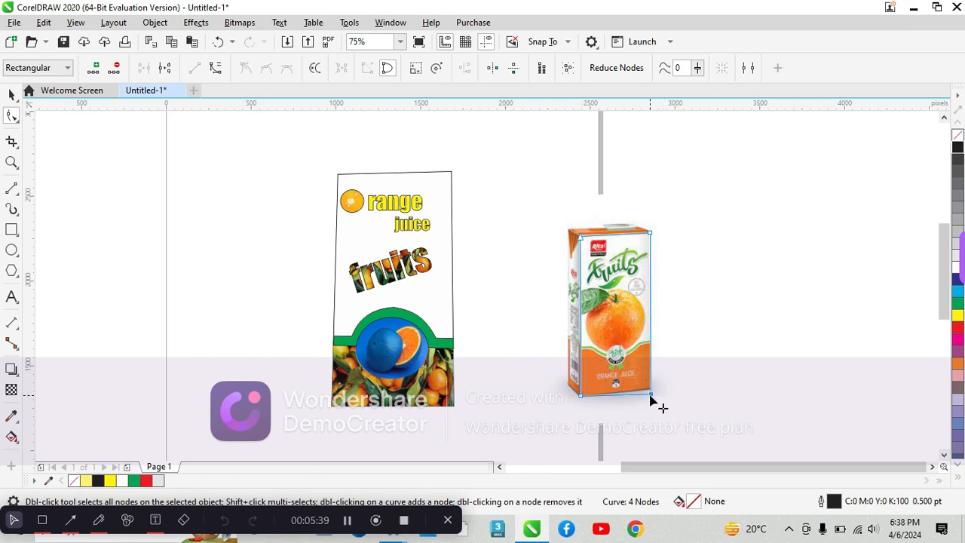
{"action": "left_click_drag", "start_coordinate": [650, 398], "coordinate": [650, 397]}
{"action": "left_click", "coordinate": [539, 216]}
{"action": "left_click", "coordinate": [11, 94]}
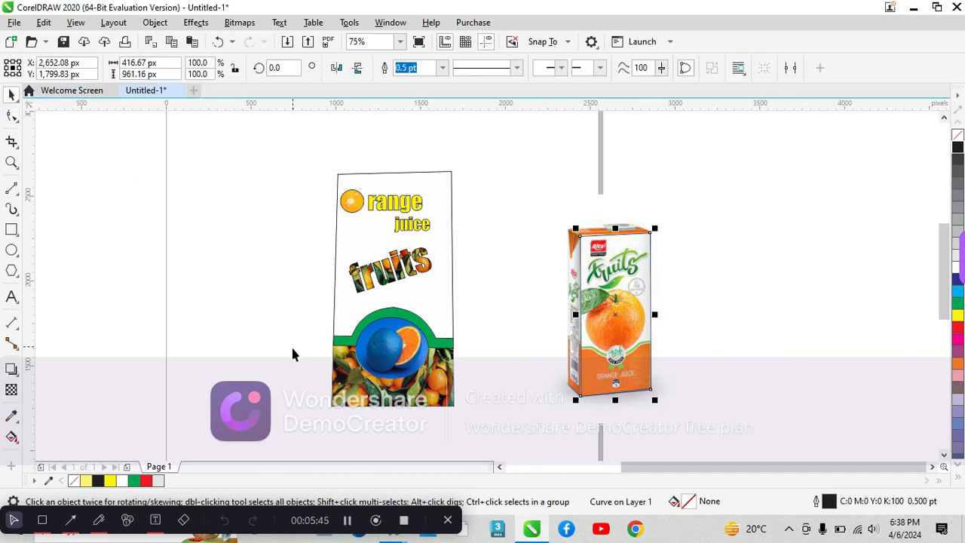
- Place the grouped package design inside the traced front-face curve as a PowerClip
{"action": "left_click", "coordinate": [305, 163]}
{"action": "left_click_drag", "start_coordinate": [459, 370], "coordinate": [480, 430]}
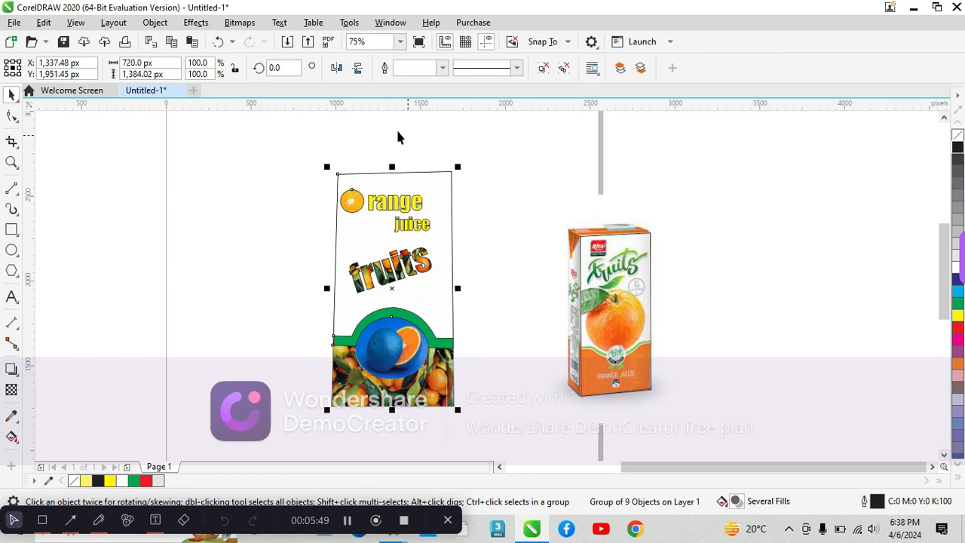
{"action": "left_click", "coordinate": [155, 23]}
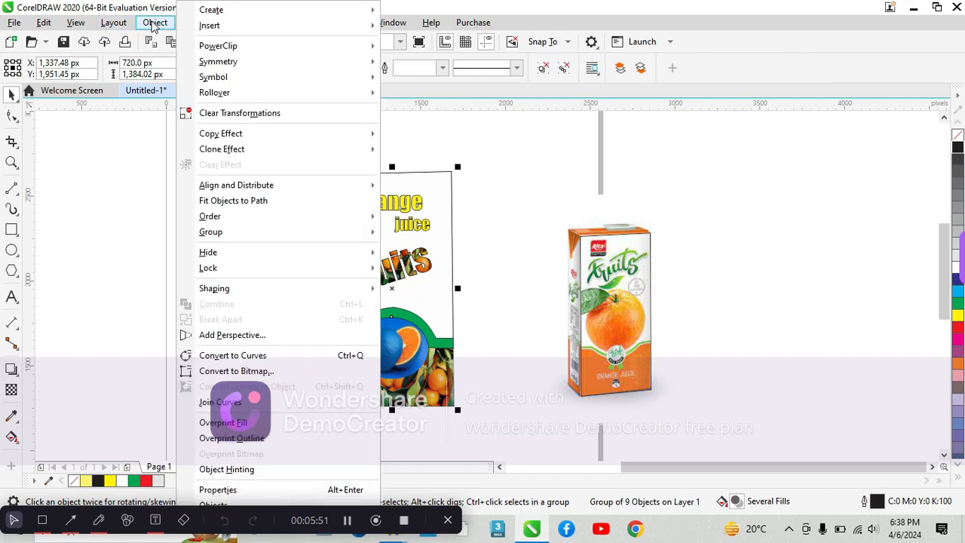
{"action": "mouse_move", "coordinate": [252, 50]}
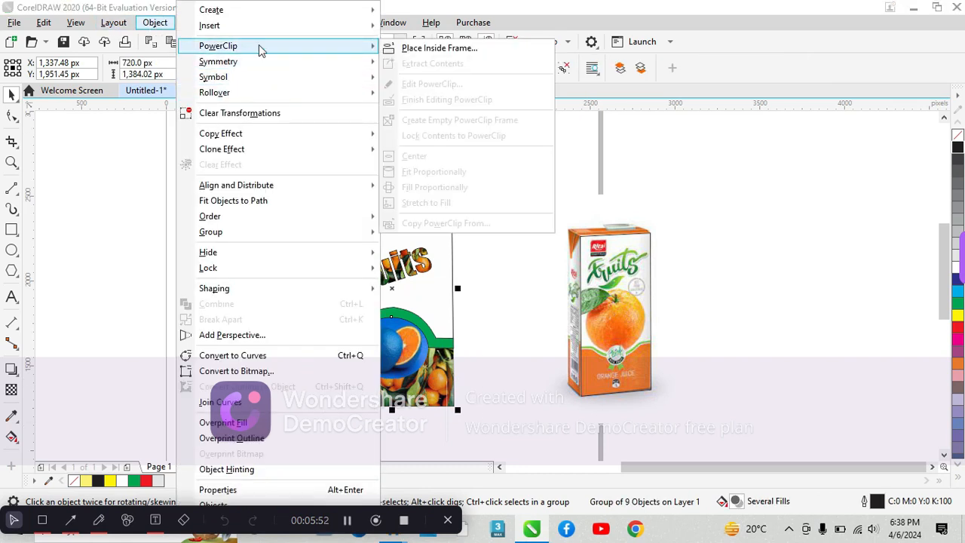
{"action": "left_click", "coordinate": [416, 58]}
{"action": "left_click", "coordinate": [625, 347]}
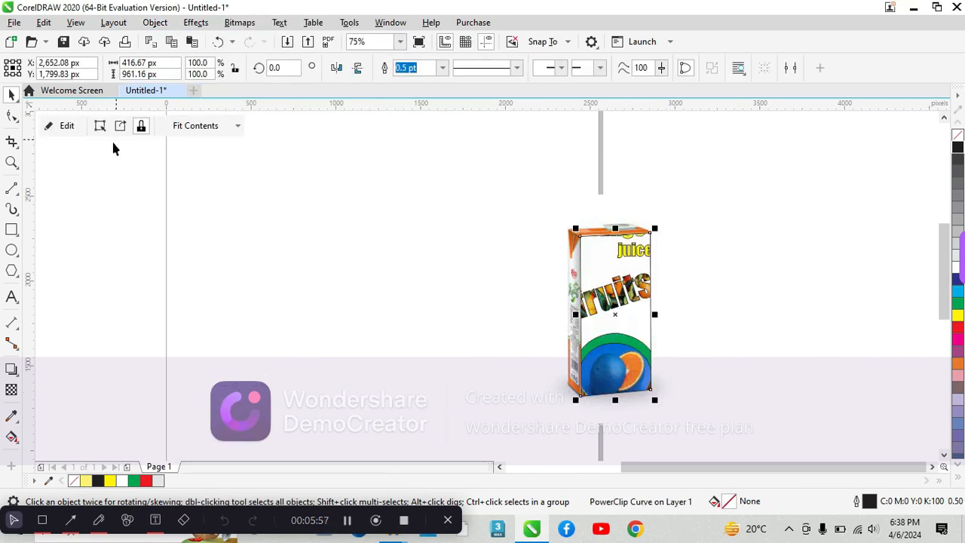
- Open the PowerClip contents for editing, shrink the design group to about 331 × 636 px and move it over the frame's lower part
{"action": "left_click", "coordinate": [65, 126]}
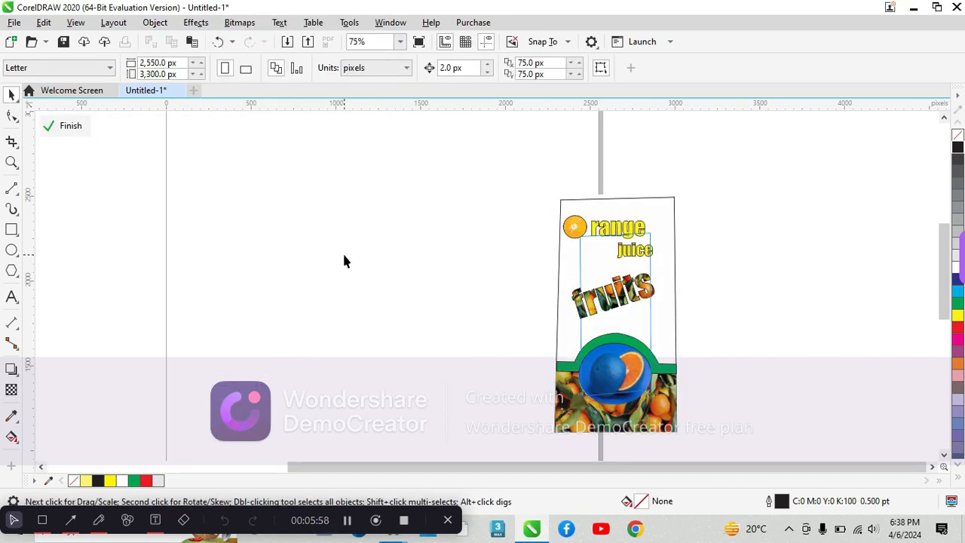
{"action": "left_click", "coordinate": [666, 428]}
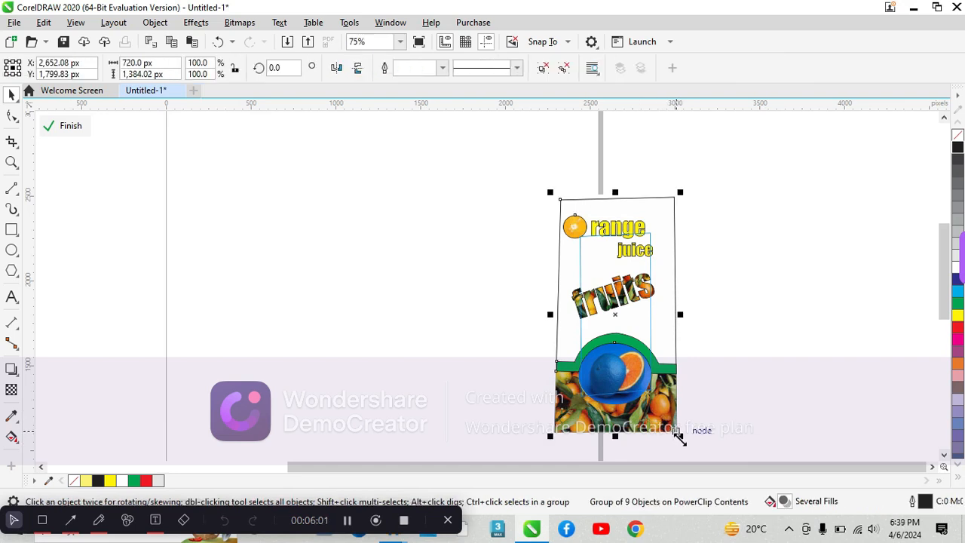
{"action": "left_click_drag", "start_coordinate": [680, 436], "coordinate": [658, 422]}
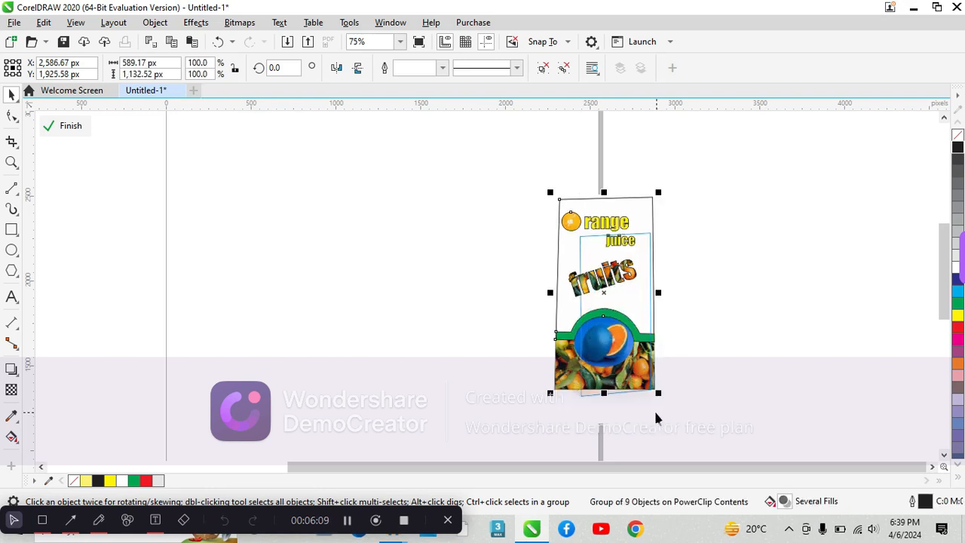
{"action": "left_click_drag", "start_coordinate": [662, 397], "coordinate": [642, 382]}
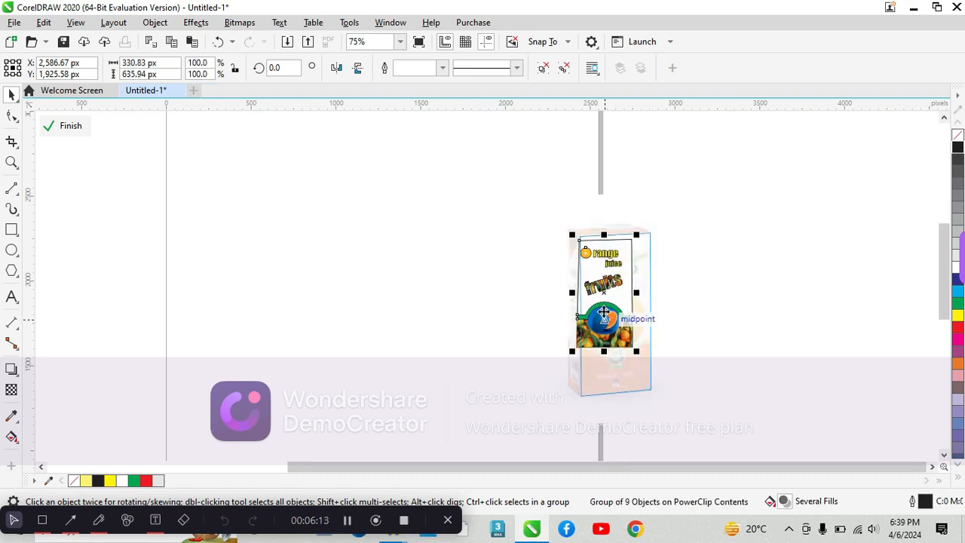
{"action": "left_click_drag", "start_coordinate": [600, 292], "coordinate": [623, 332]}
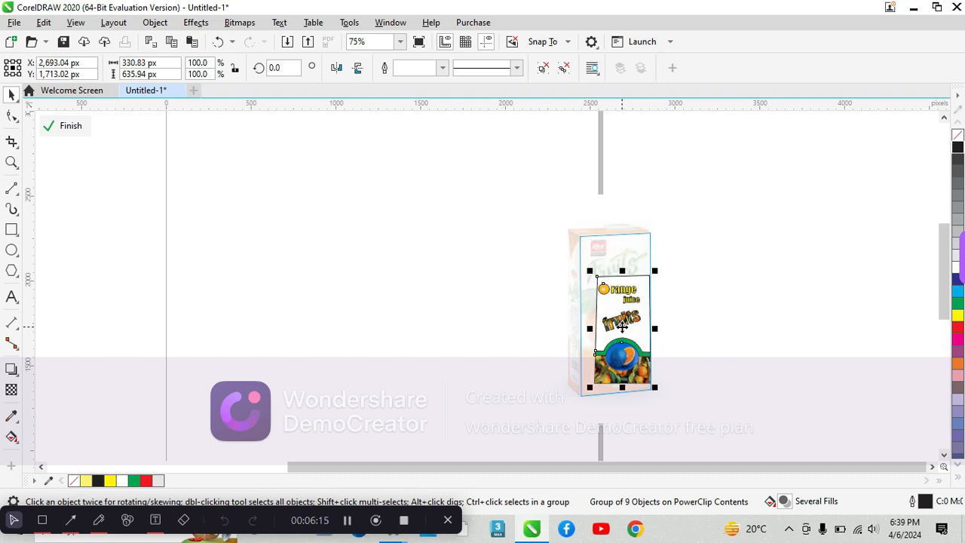
- Stretch the design group to about 467 × 976 px so it covers most of the frame
{"action": "left_click_drag", "start_coordinate": [590, 271], "coordinate": [573, 222]}
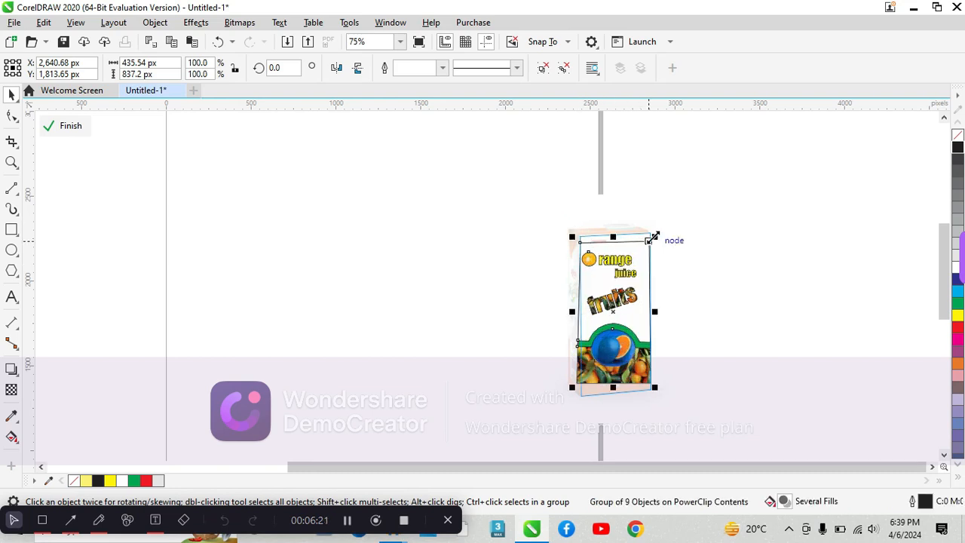
{"action": "left_click_drag", "start_coordinate": [655, 236], "coordinate": [657, 221]}
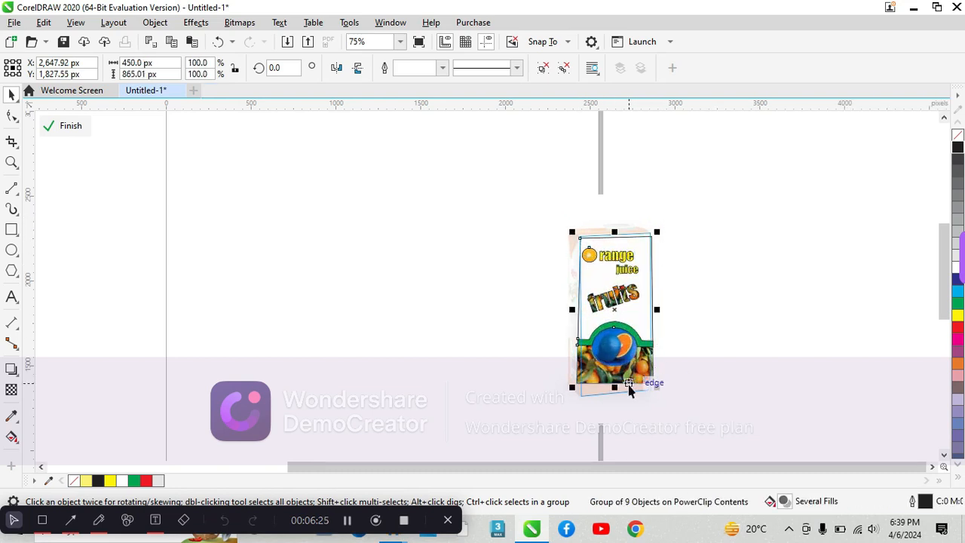
{"action": "left_click_drag", "start_coordinate": [616, 388], "coordinate": [579, 400]}
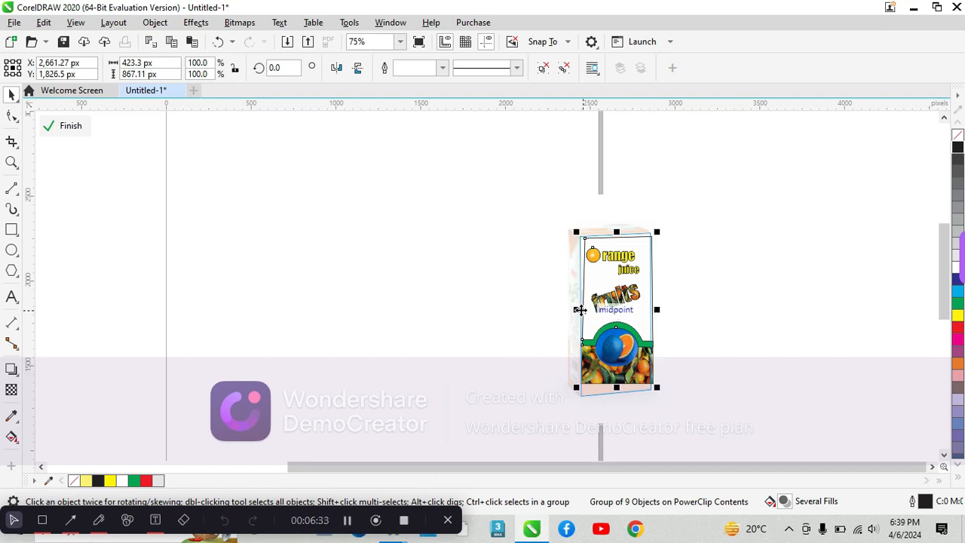
{"action": "left_click_drag", "start_coordinate": [580, 310], "coordinate": [572, 309]}
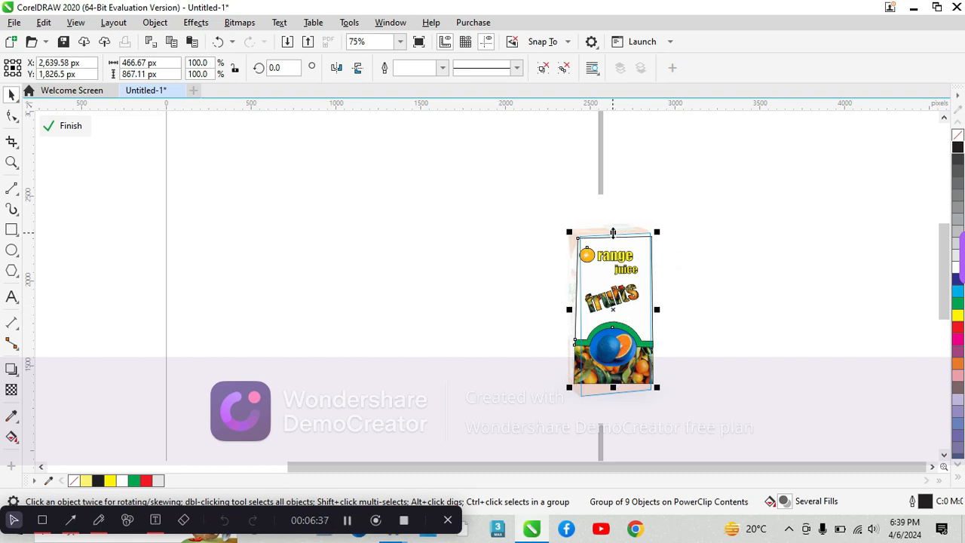
{"action": "left_click_drag", "start_coordinate": [613, 233], "coordinate": [617, 222]}
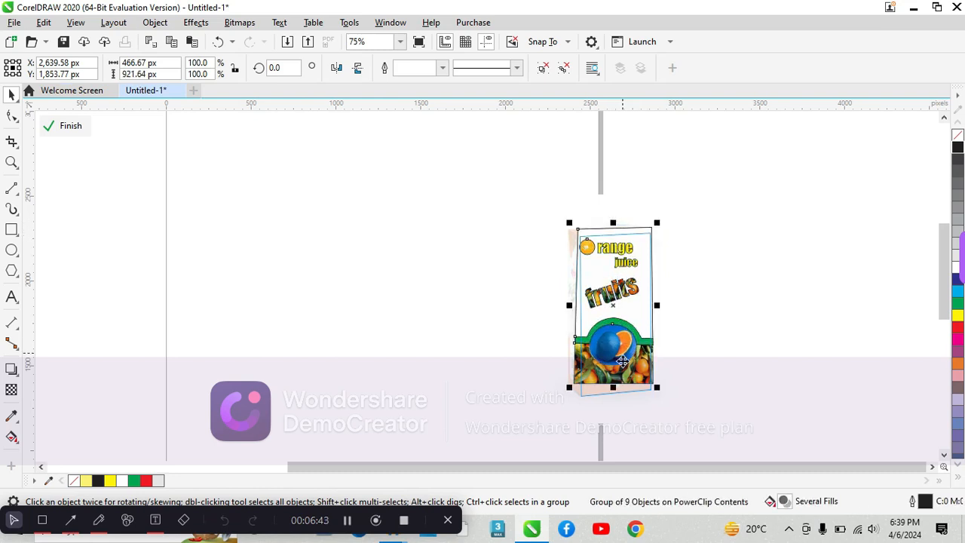
{"action": "left_click_drag", "start_coordinate": [616, 389], "coordinate": [615, 398]}
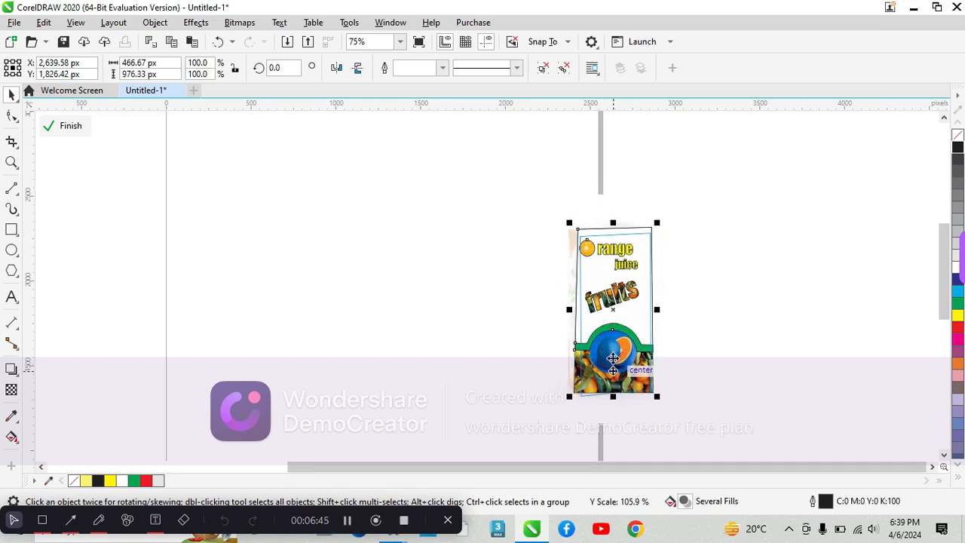
- Nudge the design group about 18 px down and 12 px right over the frame, and finish editing the PowerClip
{"action": "key", "text": "Down"}
{"action": "key", "text": "Down"}
{"action": "key", "text": "Down"}
{"action": "key", "text": "Down"}
{"action": "key", "text": "Down"}
{"action": "key", "text": "Down"}
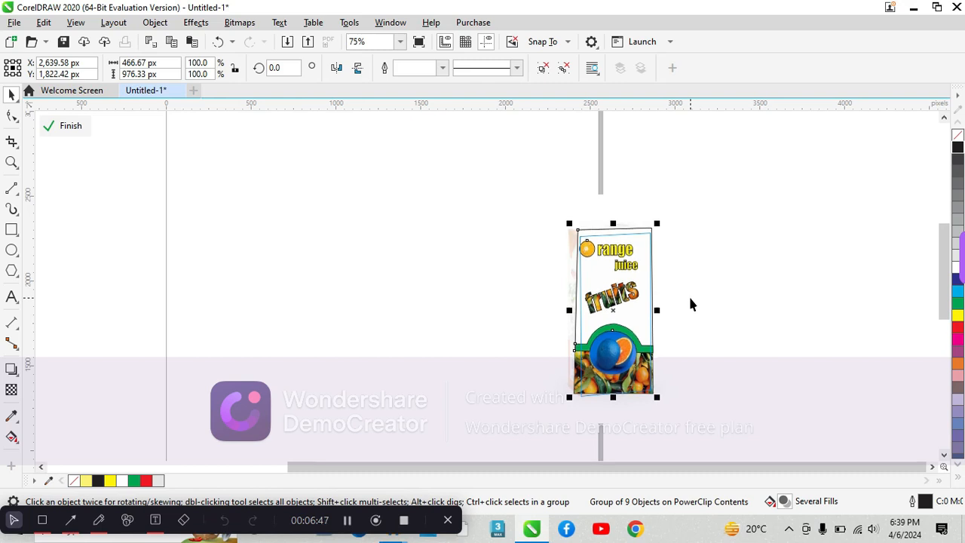
{"action": "key", "text": "Down"}
{"action": "key", "text": "Down"}
{"action": "key", "text": "Down"}
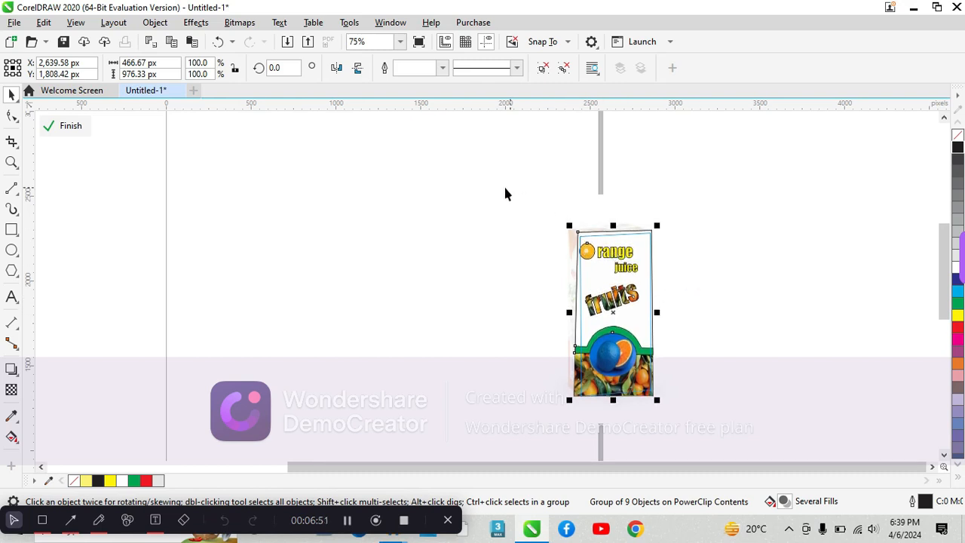
{"action": "key", "text": "Right"}
{"action": "key", "text": "Right"}
{"action": "key", "text": "Right"}
{"action": "key", "text": "Right"}
{"action": "key", "text": "Right"}
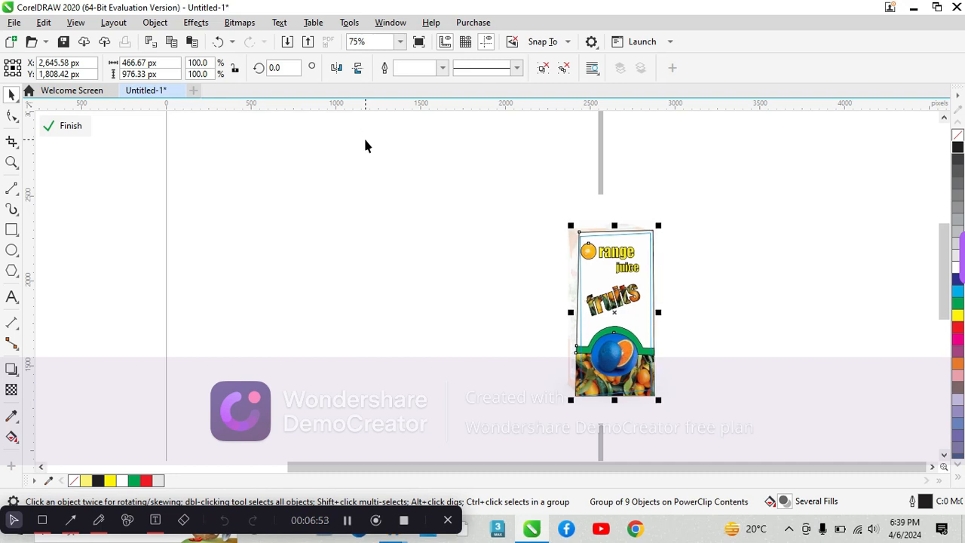
{"action": "key", "text": "Right"}
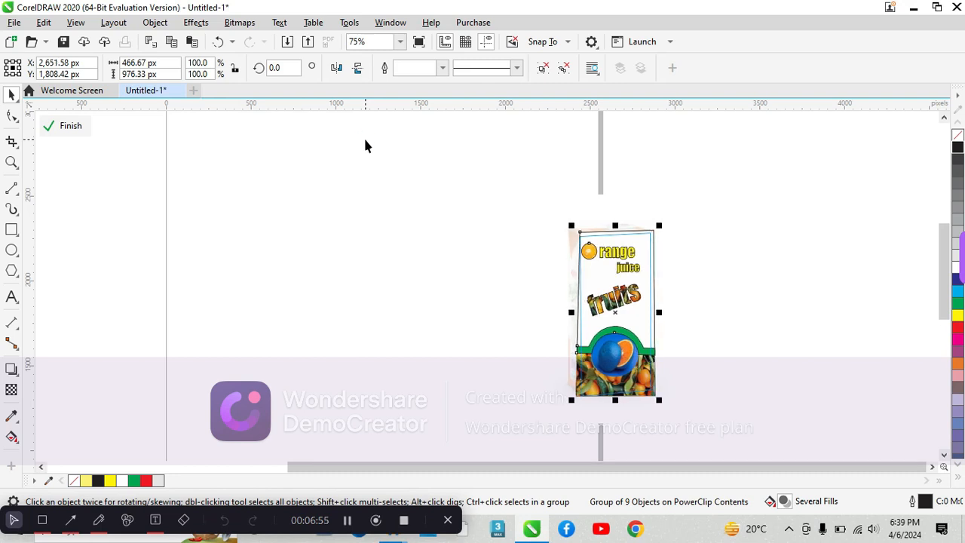
{"action": "left_click", "coordinate": [64, 126]}
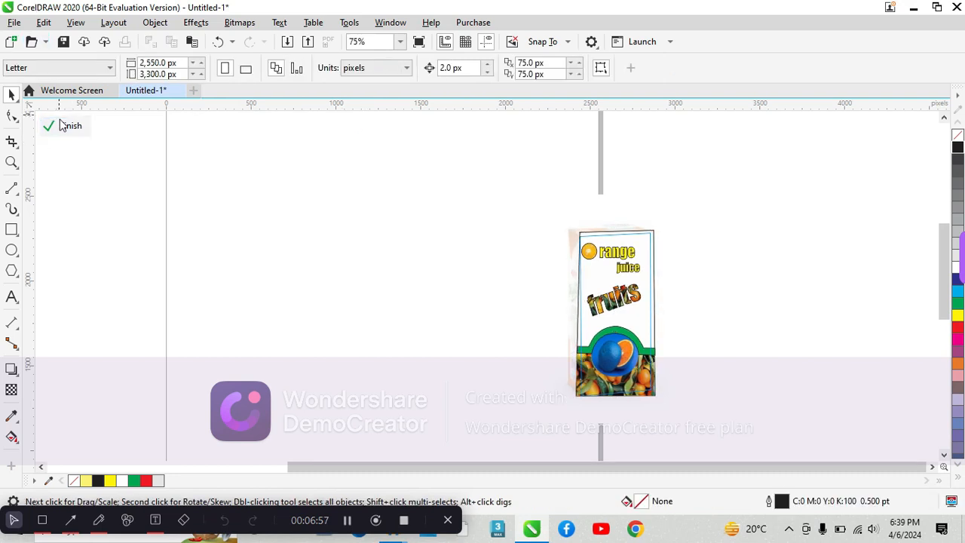
{"action": "left_click", "coordinate": [146, 176]}
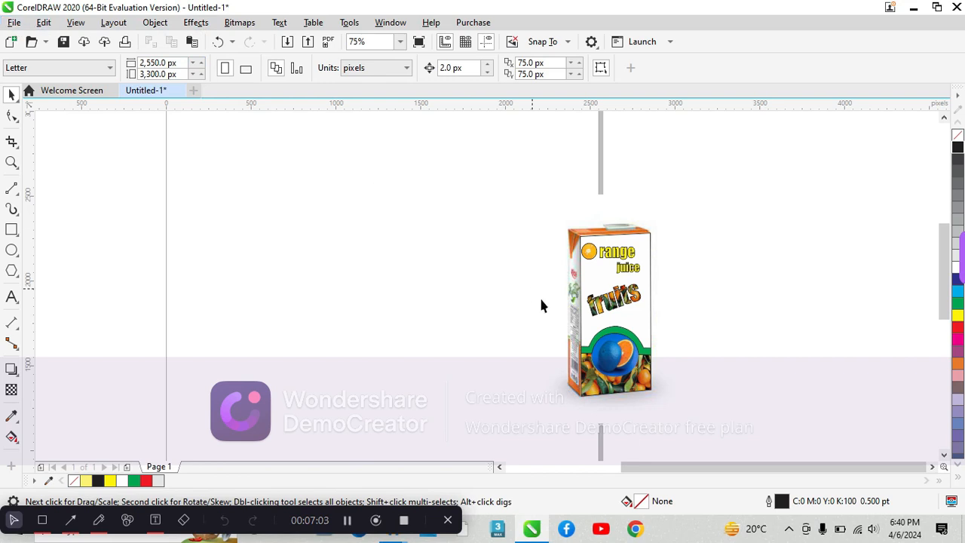
- Select the reference box picture together with its PowerClip design and move both onto the page
{"action": "left_click_drag", "start_coordinate": [479, 190], "coordinate": [717, 433]}
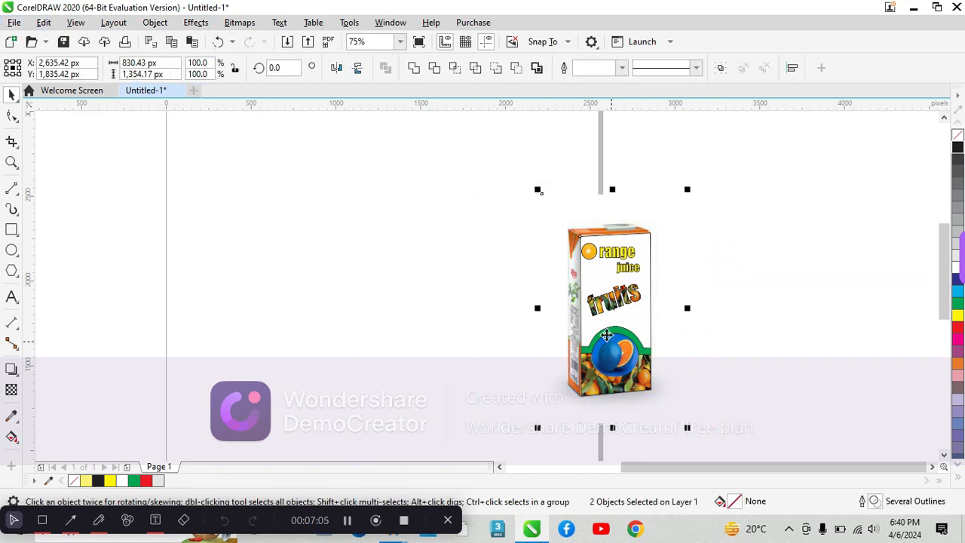
{"action": "left_click_drag", "start_coordinate": [615, 332], "coordinate": [386, 294]}
{"action": "left_click", "coordinate": [494, 332]}
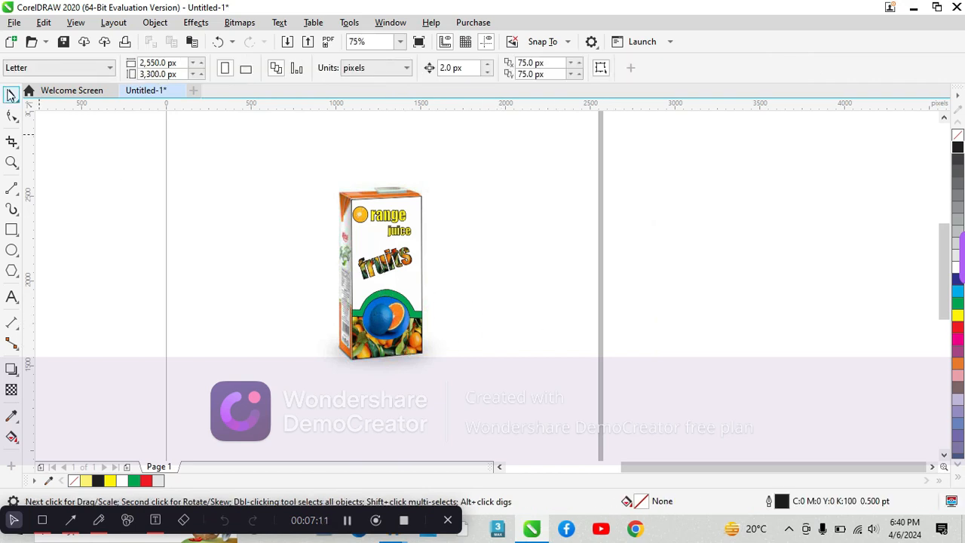
- Unlock the blank white juice box picture beside the page and delete it
{"action": "key", "text": "z"}
{"action": "right_click", "coordinate": [276, 248]}
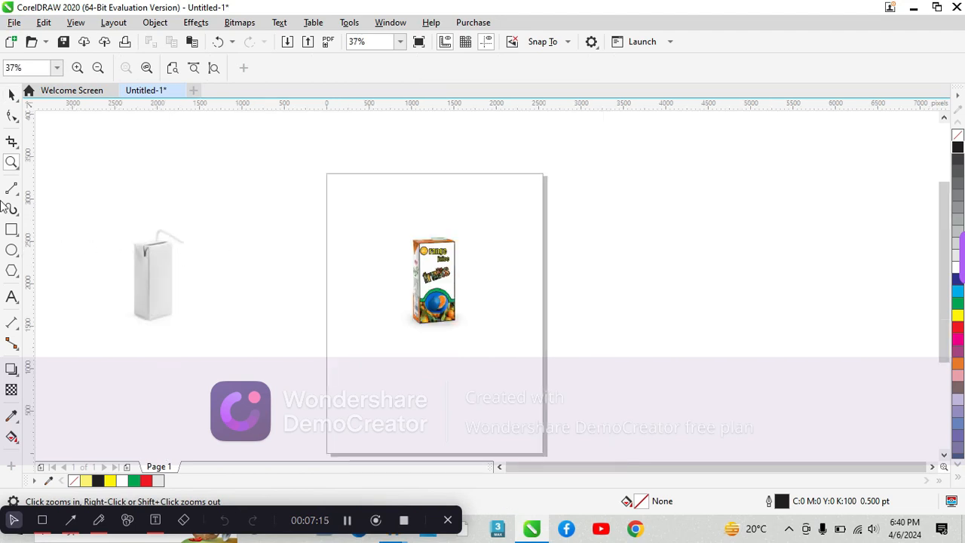
{"action": "left_click", "coordinate": [11, 95]}
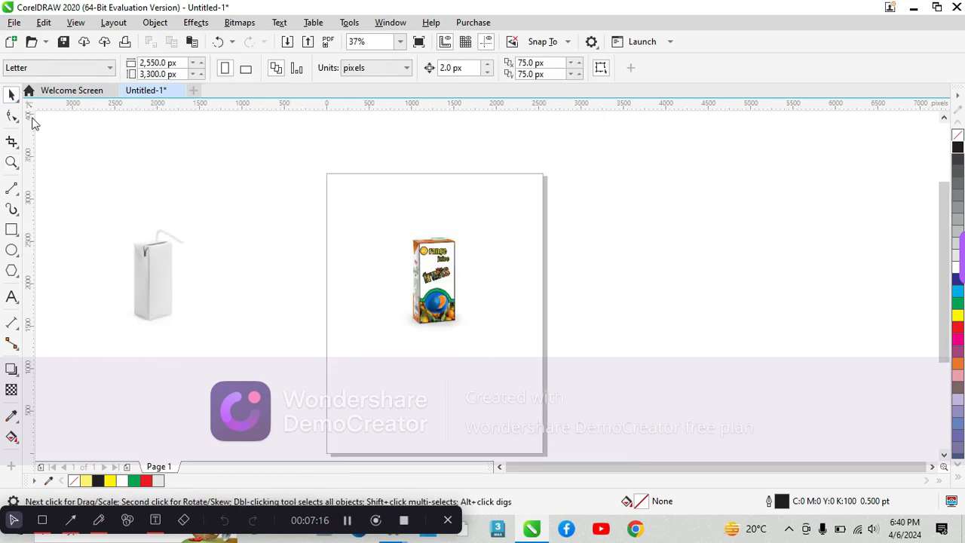
{"action": "right_click", "coordinate": [161, 296]}
{"action": "left_click", "coordinate": [192, 325]}
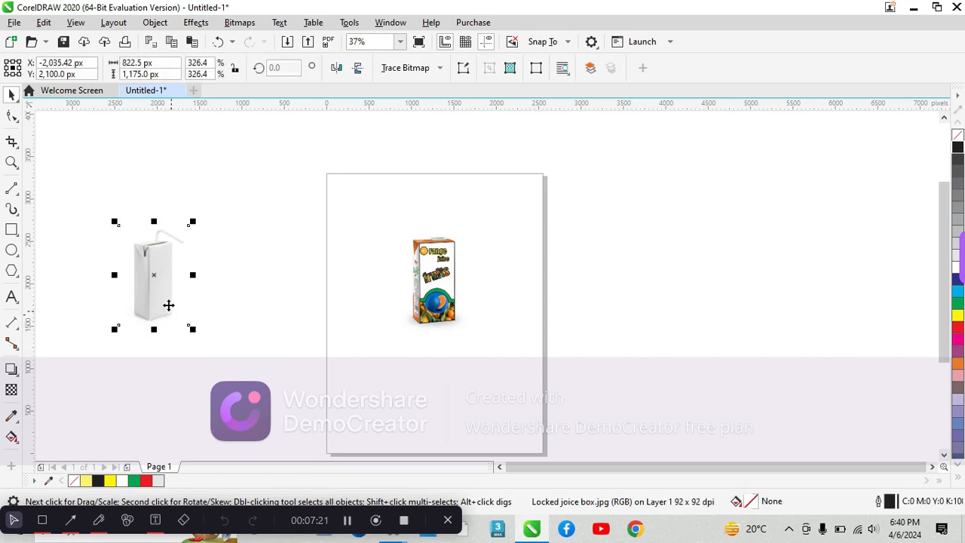
{"action": "key", "text": "Delete"}
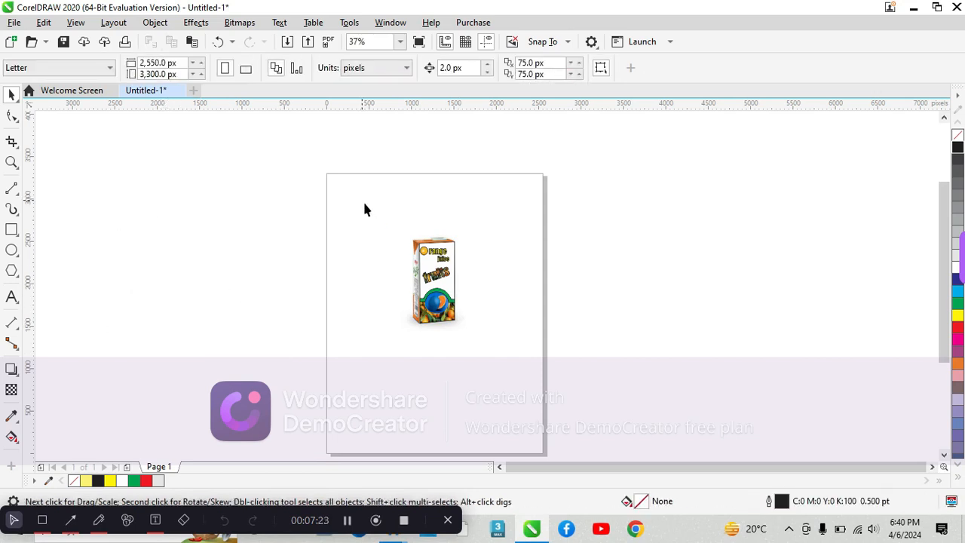
{"action": "left_click_drag", "start_coordinate": [477, 368], "coordinate": [476, 368]}
{"action": "key", "text": "z"}
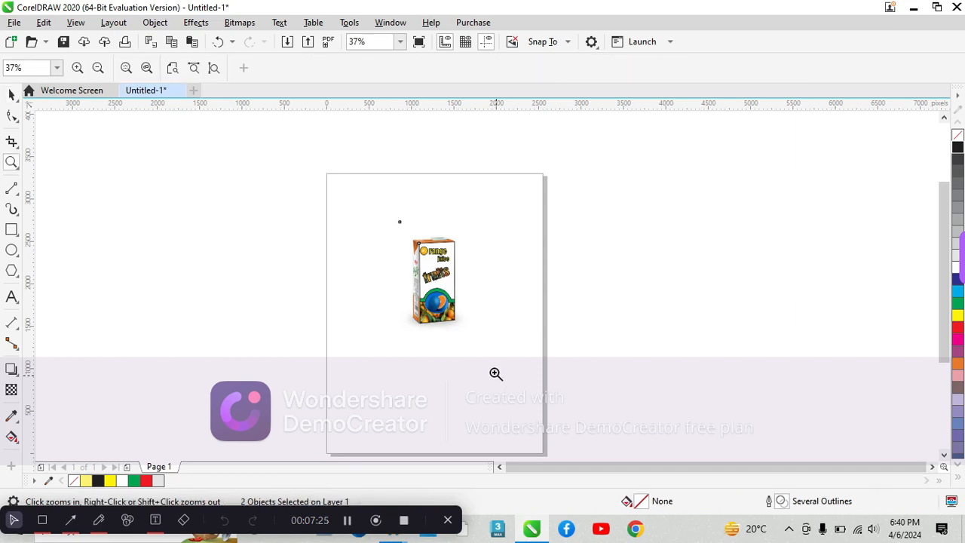
{"action": "left_click", "coordinate": [442, 292]}
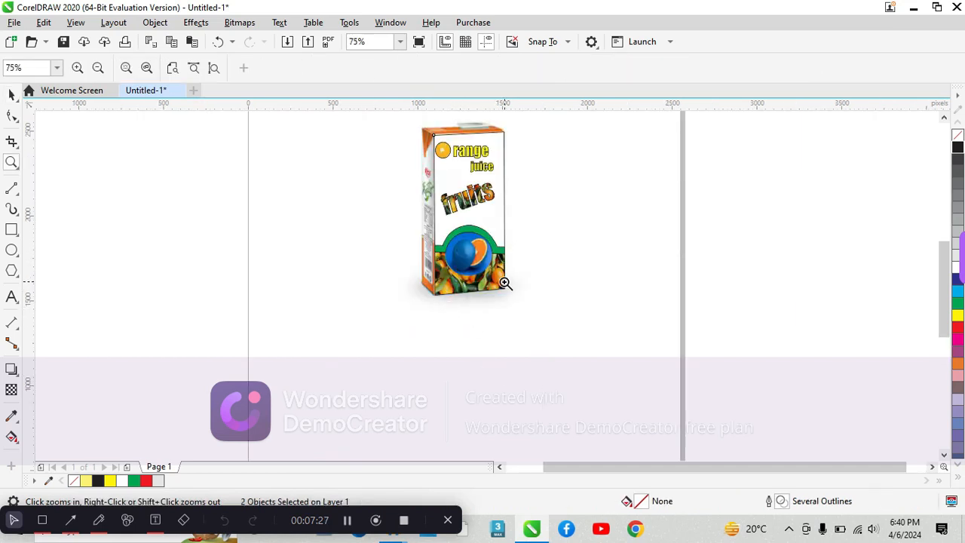
{"action": "left_click", "coordinate": [11, 94]}
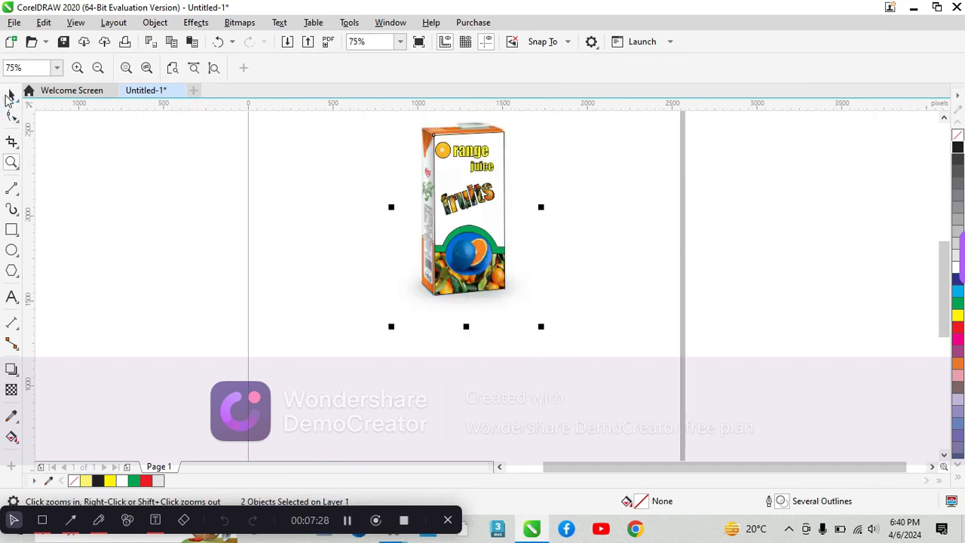
{"action": "left_click", "coordinate": [275, 307]}
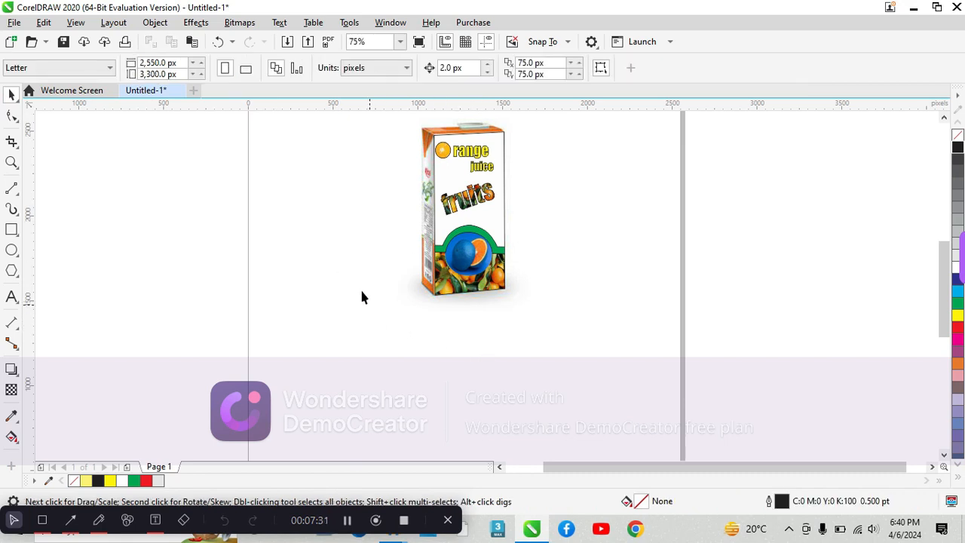
- Export the juice box mockup as a JPG named "juice create" in the Hope Chainal folder, with CMYK color and 80% quality
{"action": "left_click_drag", "start_coordinate": [410, 345], "coordinate": [552, 196]}
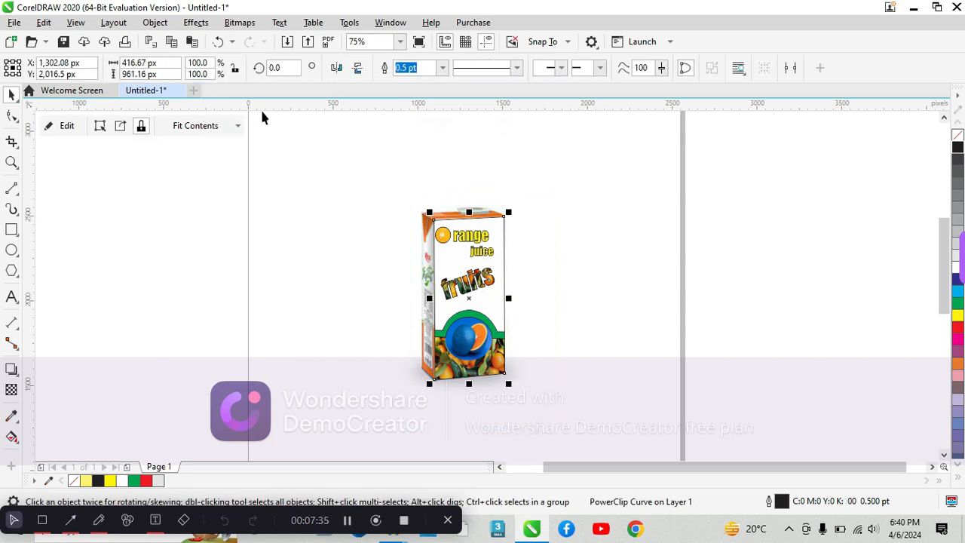
{"action": "left_click", "coordinate": [15, 25]}
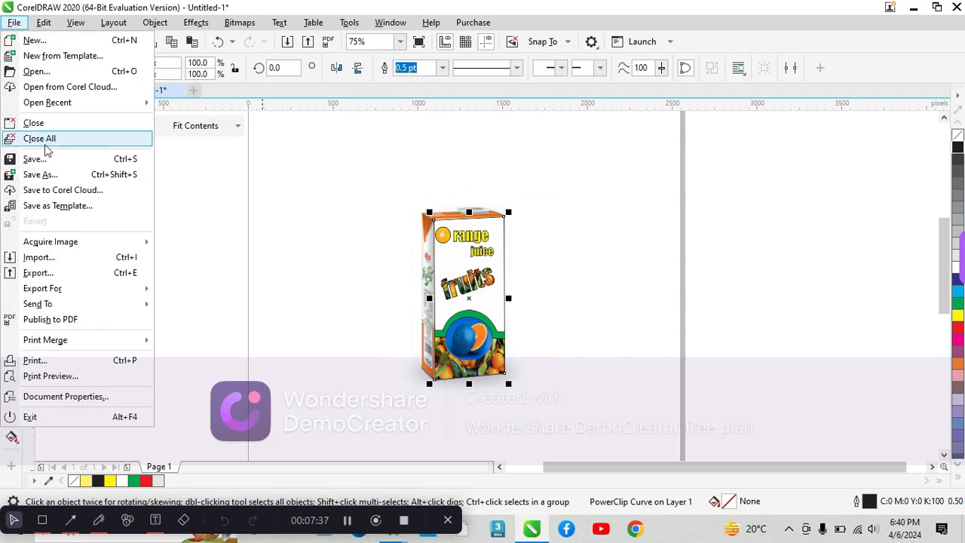
{"action": "left_click", "coordinate": [54, 276]}
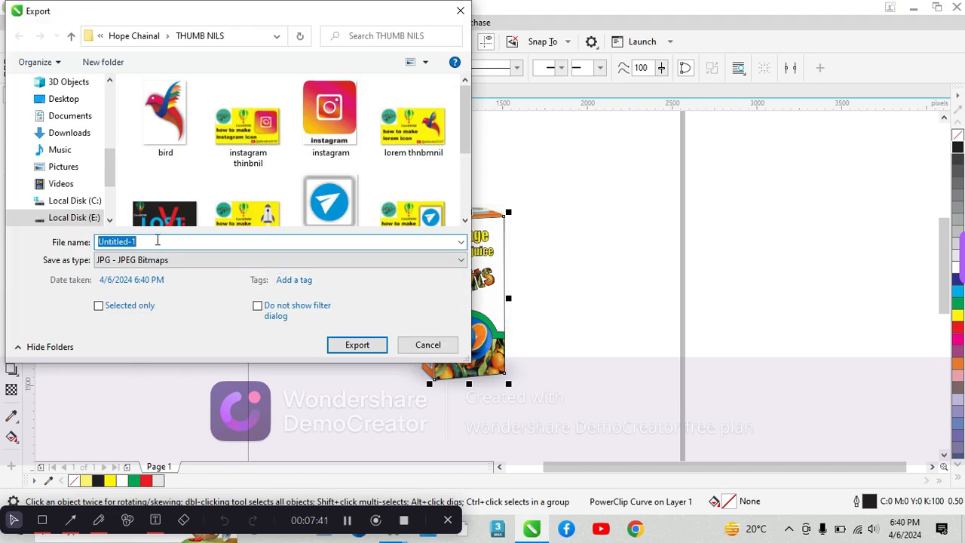
{"action": "type", "text": "juice create"}
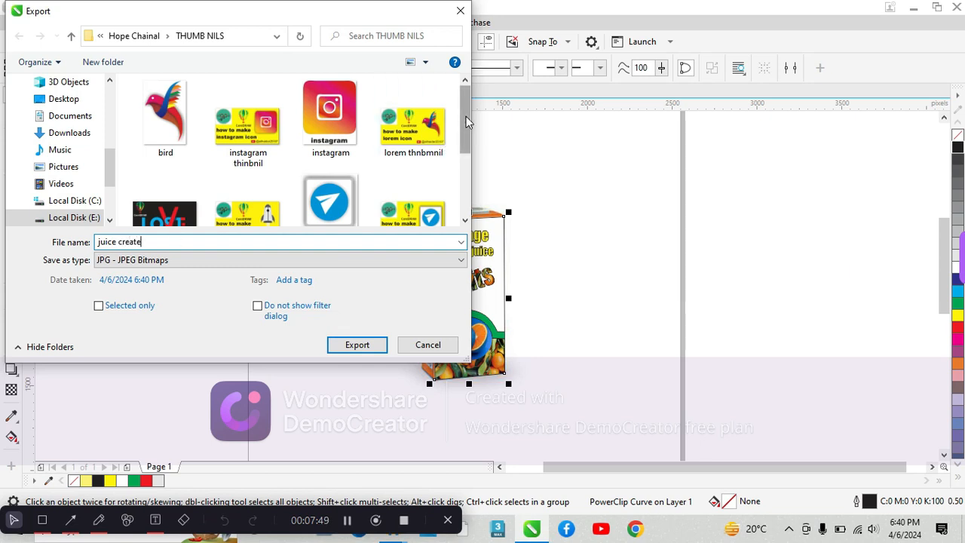
{"action": "left_click_drag", "start_coordinate": [466, 116], "coordinate": [465, 179]}
{"action": "left_click", "coordinate": [130, 36]}
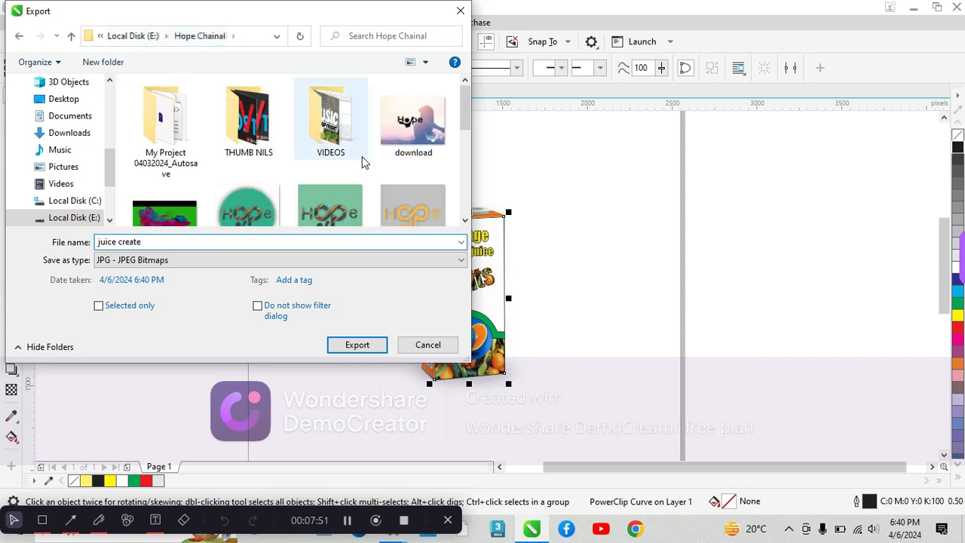
{"action": "left_click_drag", "start_coordinate": [466, 117], "coordinate": [466, 200]}
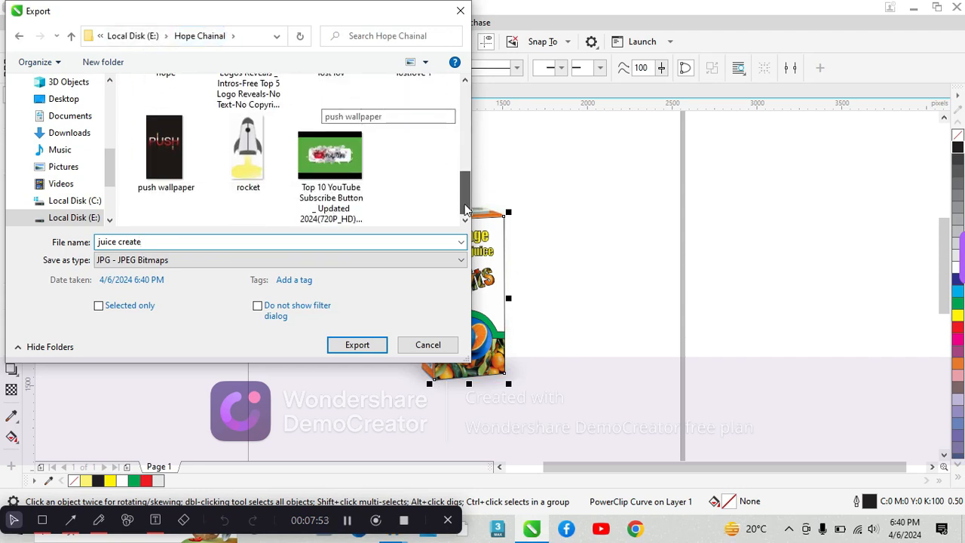
{"action": "left_click", "coordinate": [344, 244]}
{"action": "left_click", "coordinate": [367, 350]}
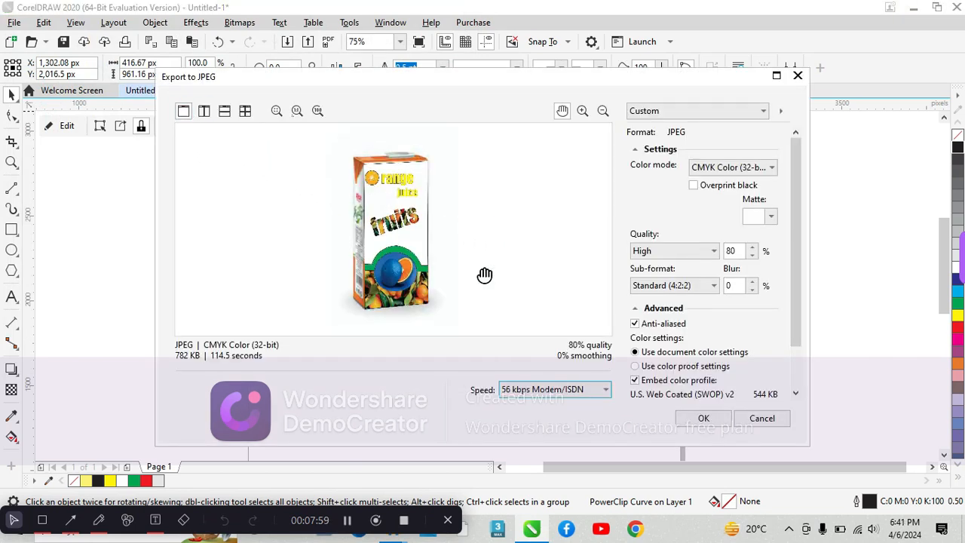
{"action": "left_click", "coordinate": [705, 418]}
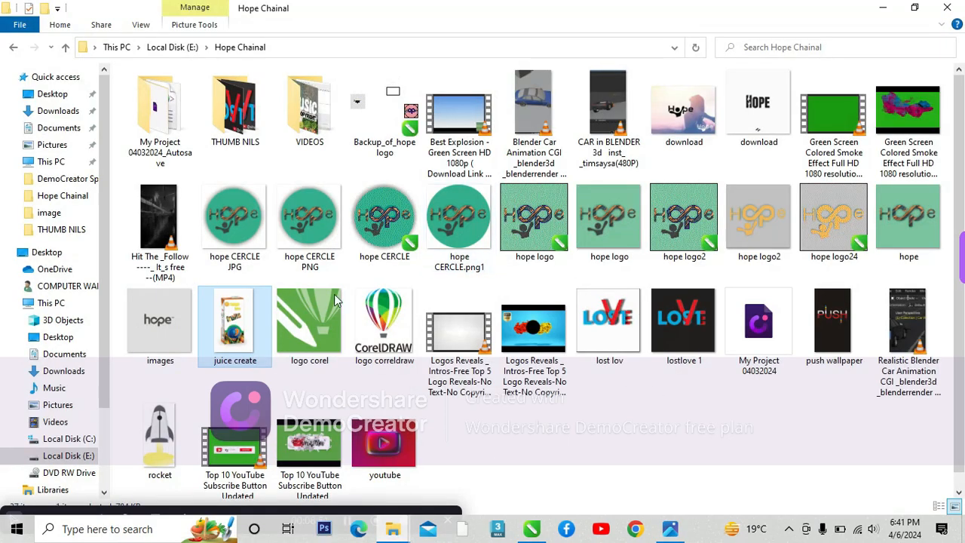
- Open the exported "juice create" image from File Explorer in the photo viewer and examine the finished mockup enlarged
{"action": "double_click", "coordinate": [246, 310]}
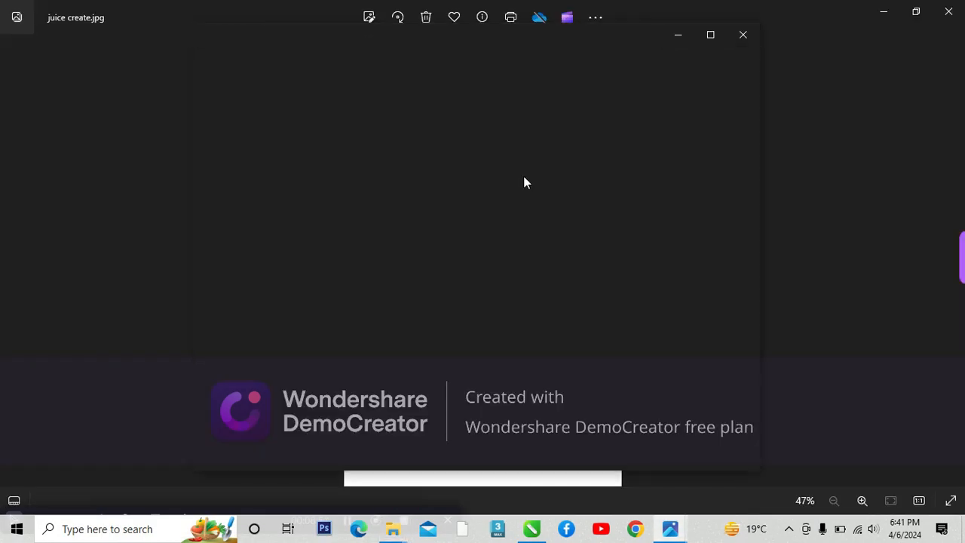
{"action": "left_click", "coordinate": [743, 34]}
{"action": "left_click", "coordinate": [948, 13]}
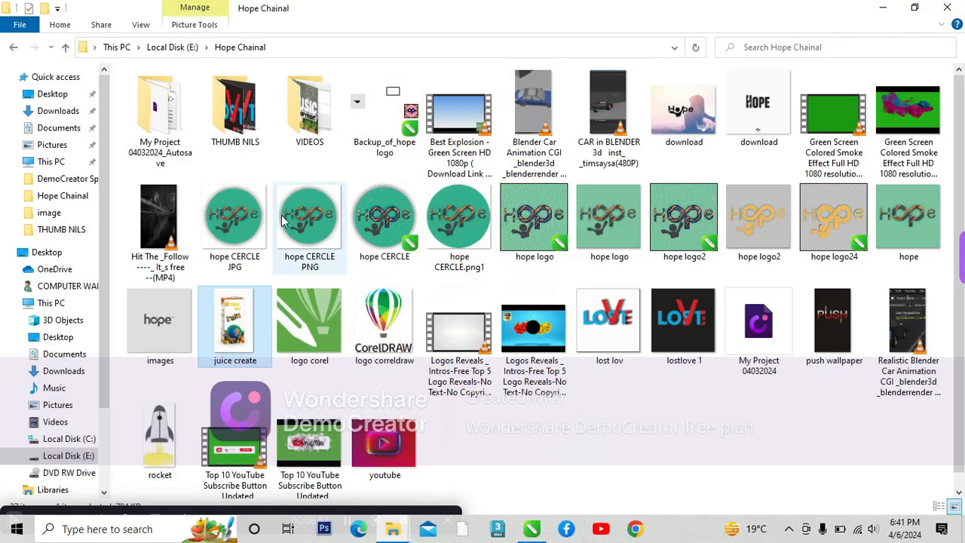
{"action": "double_click", "coordinate": [235, 325]}
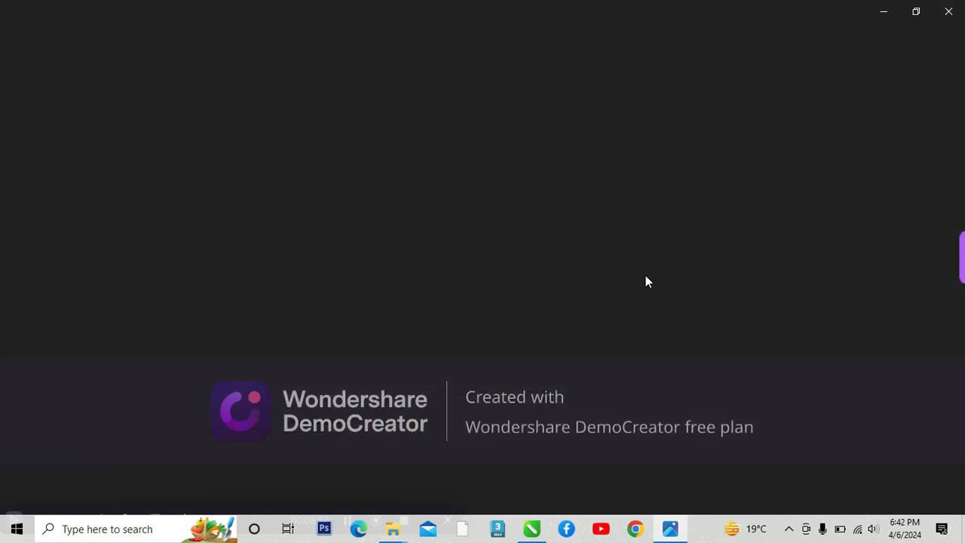
{"action": "scroll", "coordinate": [557, 274], "scroll_direction": "up", "scroll_amount": 2}
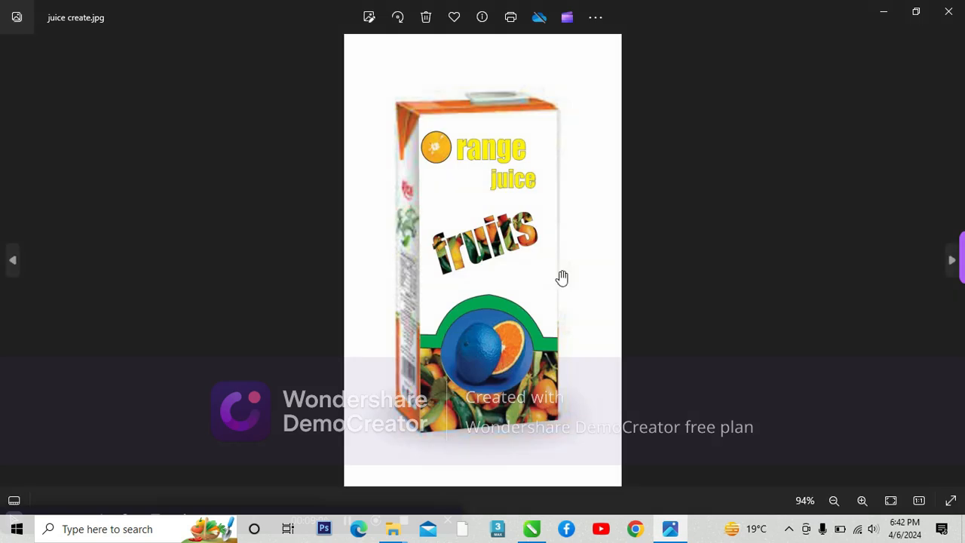
{"action": "left_click_drag", "start_coordinate": [546, 225], "coordinate": [701, 192]}
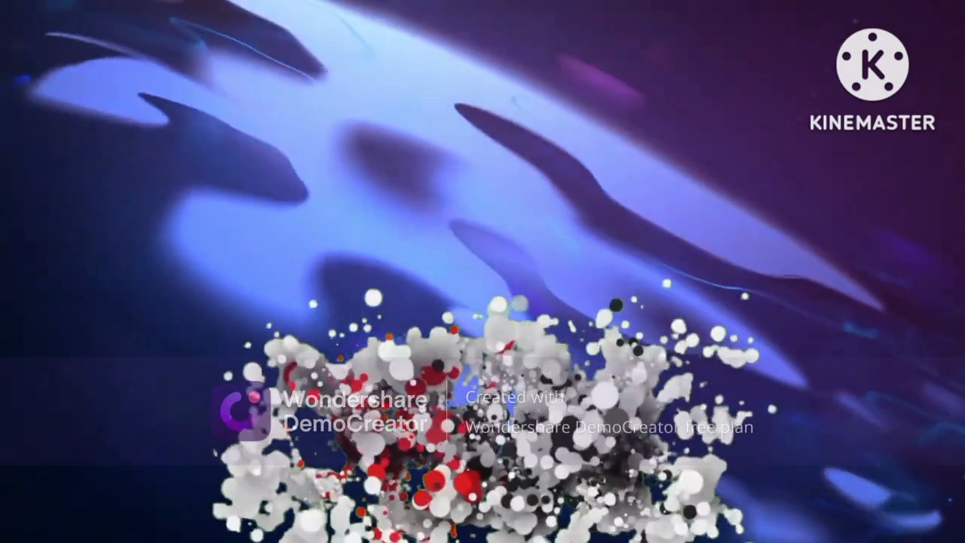